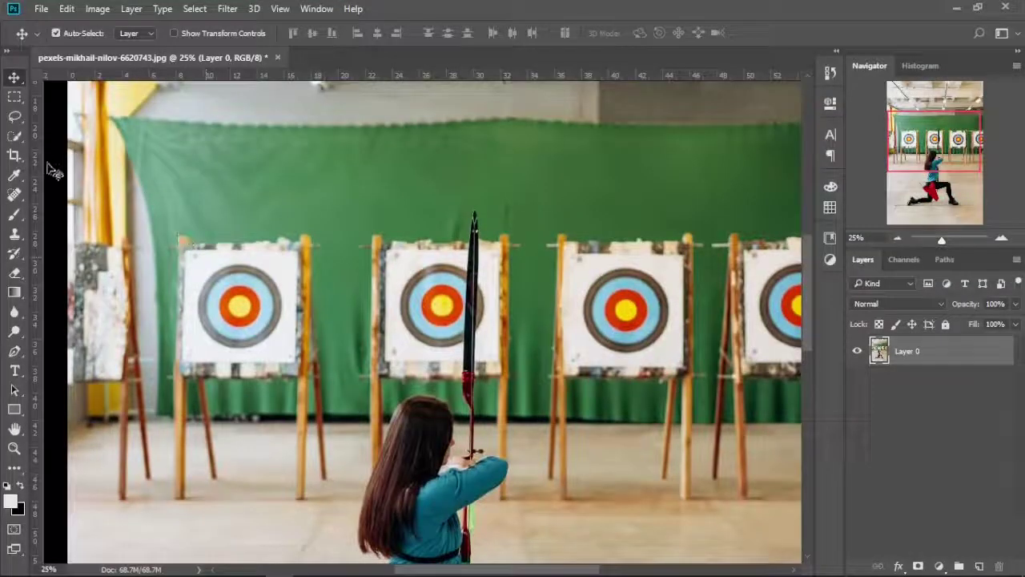
Choose the Quick Selection Tool, zoom in on the bow's upper tip, and set the brush to size 15
{"action": "left_click", "coordinate": [14, 135]}
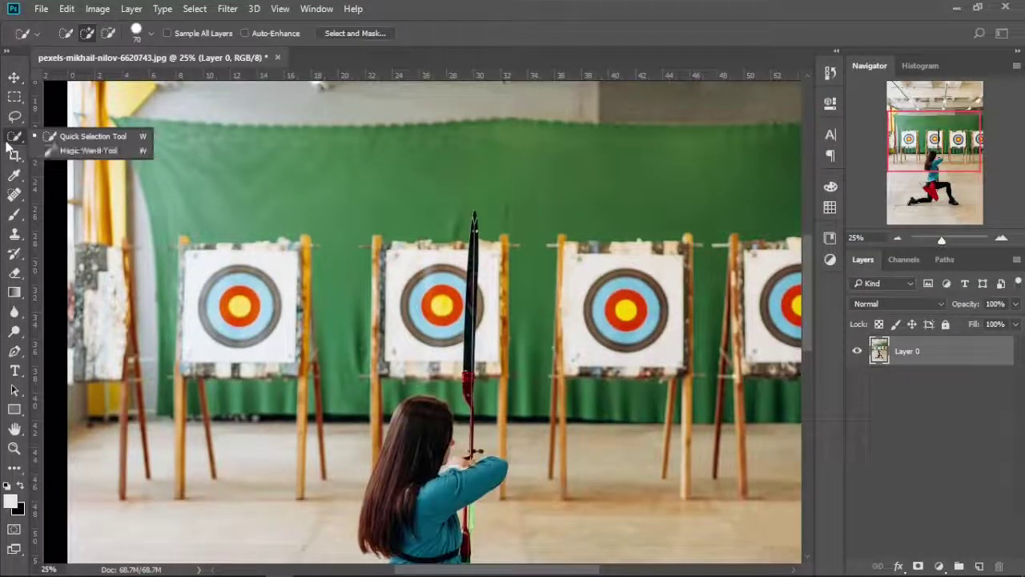
{"action": "left_click", "coordinate": [93, 138]}
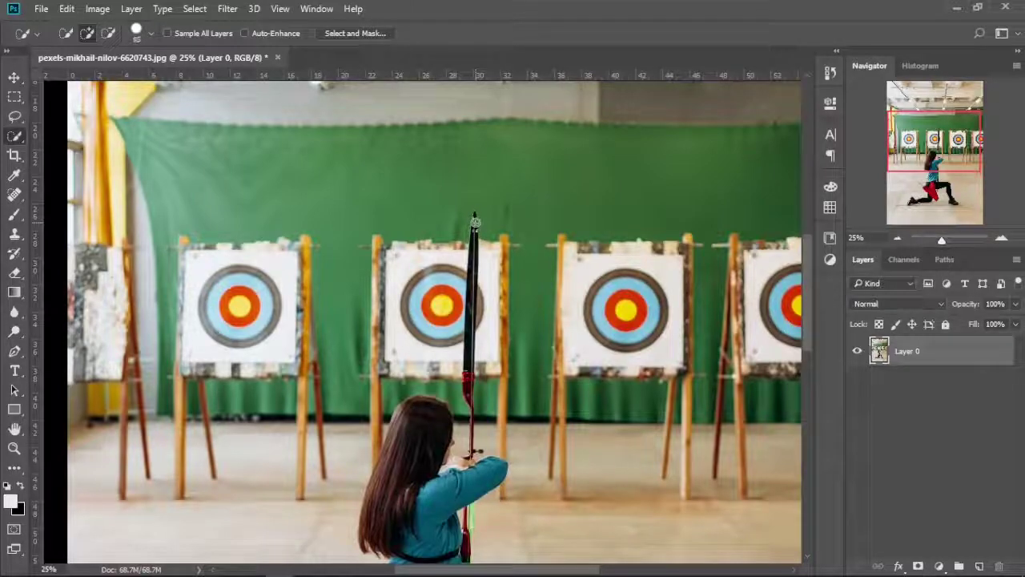
{"action": "key", "text": "ctrl+plus"}
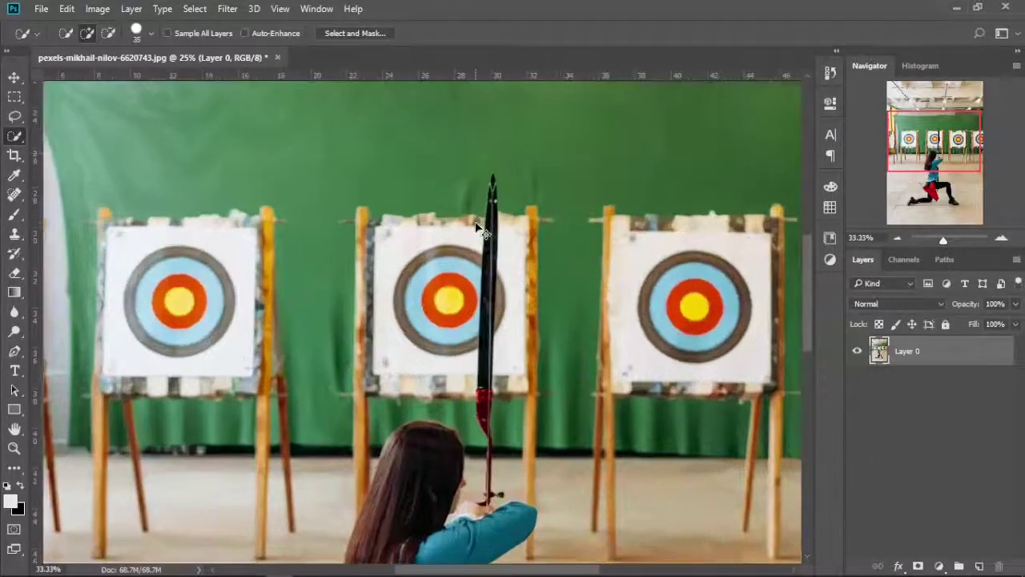
{"action": "key", "text": "ctrl+plus"}
{"action": "left_click_drag", "start_coordinate": [501, 235], "coordinate": [442, 266]}
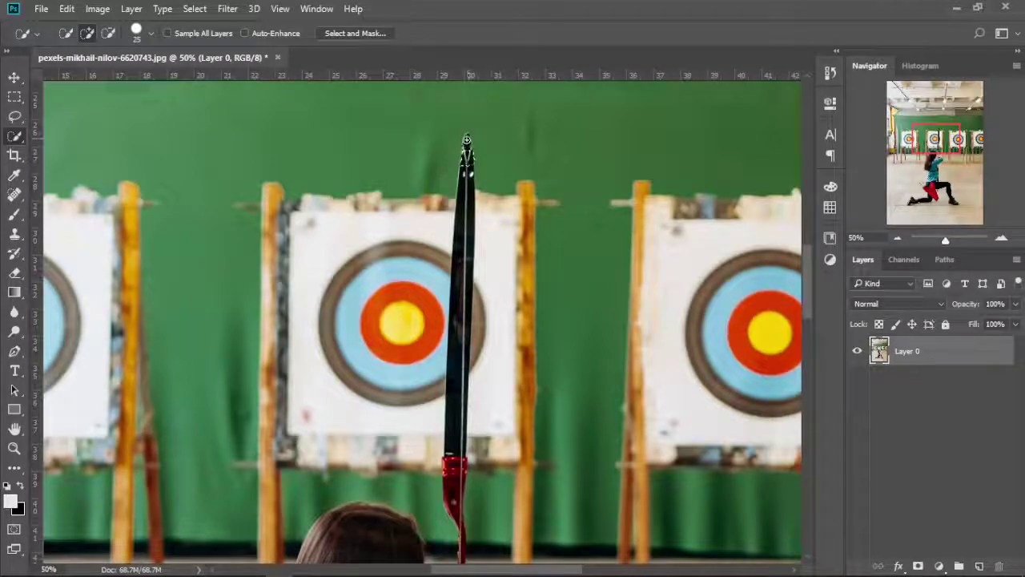
{"action": "key", "text": "bracketleft"}
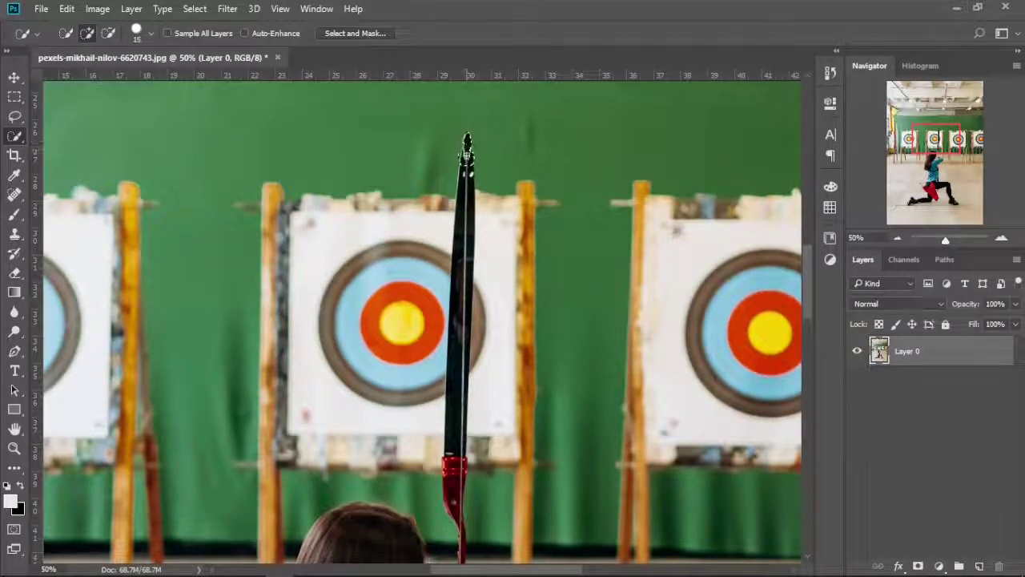
Select the bow's black upper limb down to the red grip, undoing the stroke that grabbed the green backdrop
{"action": "mouse_move", "coordinate": [470, 190]}
{"action": "left_mouse_down"}
{"action": "mouse_move", "coordinate": [470, 253]}
{"action": "mouse_move", "coordinate": [462, 208]}
{"action": "left_mouse_up"}
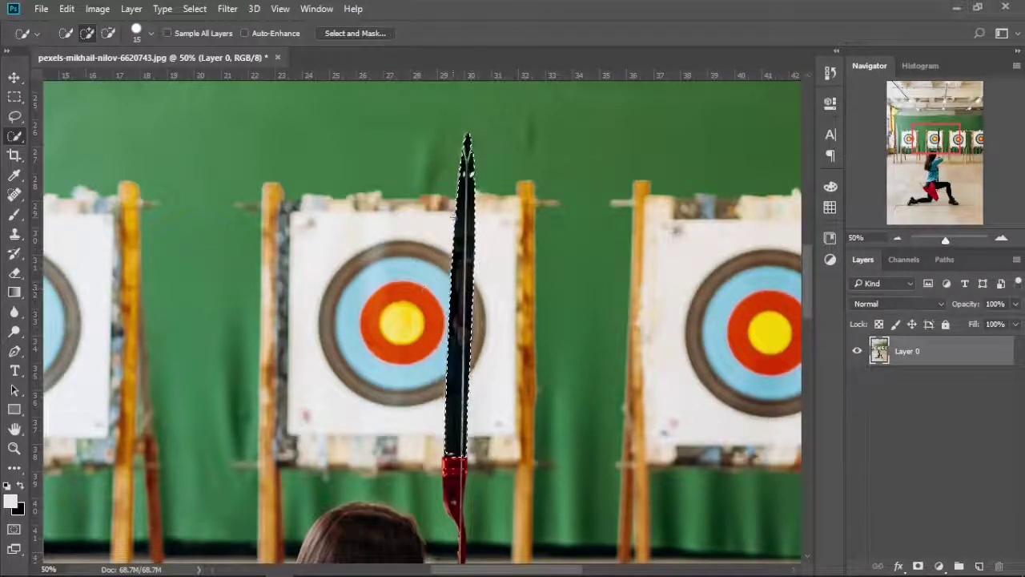
{"action": "left_click_drag", "start_coordinate": [496, 259], "coordinate": [518, 135]}
{"action": "left_click_drag", "start_coordinate": [556, 286], "coordinate": [570, 221]}
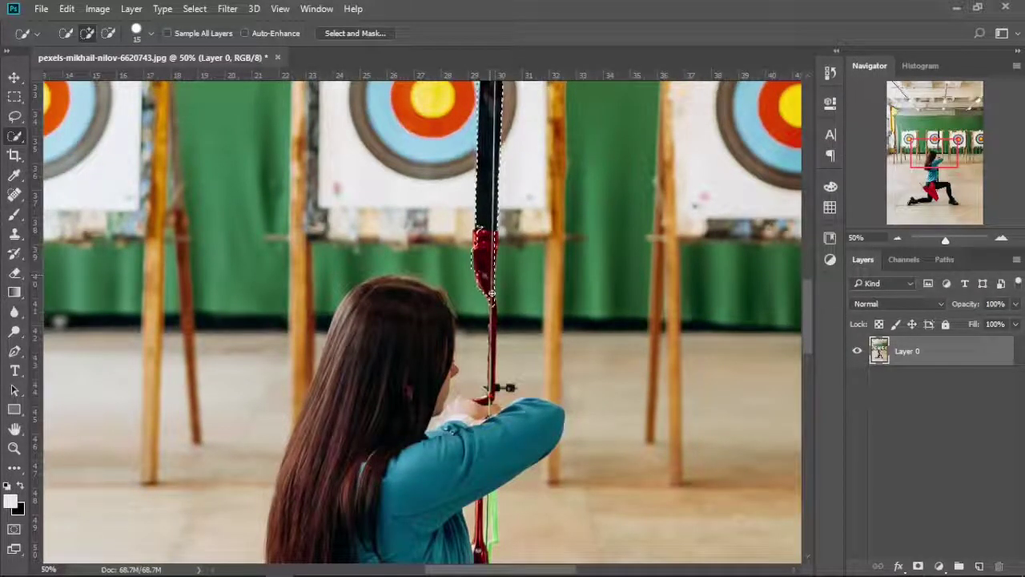
{"action": "left_click_drag", "start_coordinate": [493, 318], "coordinate": [491, 389]}
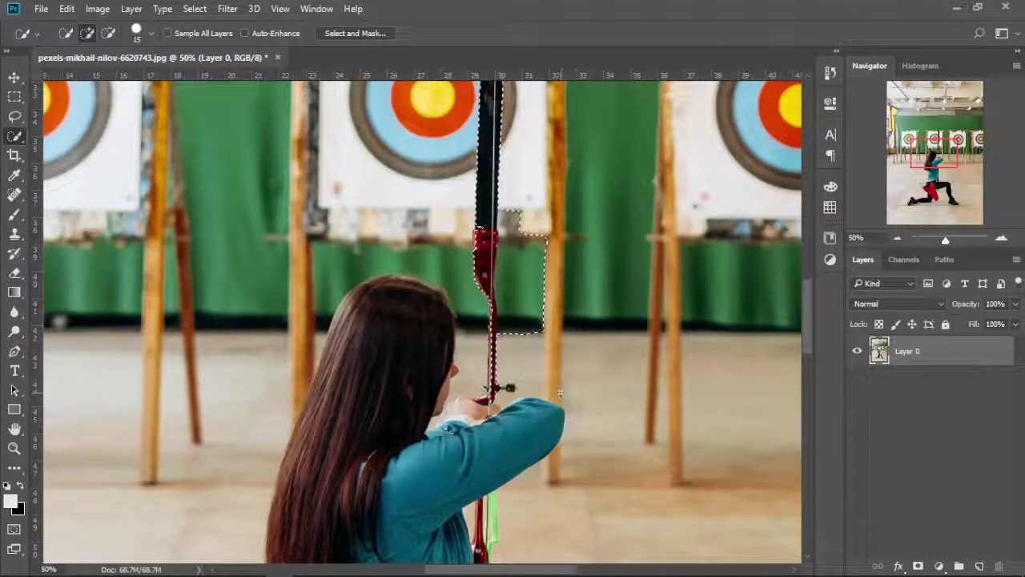
{"action": "key", "text": "ctrl+z"}
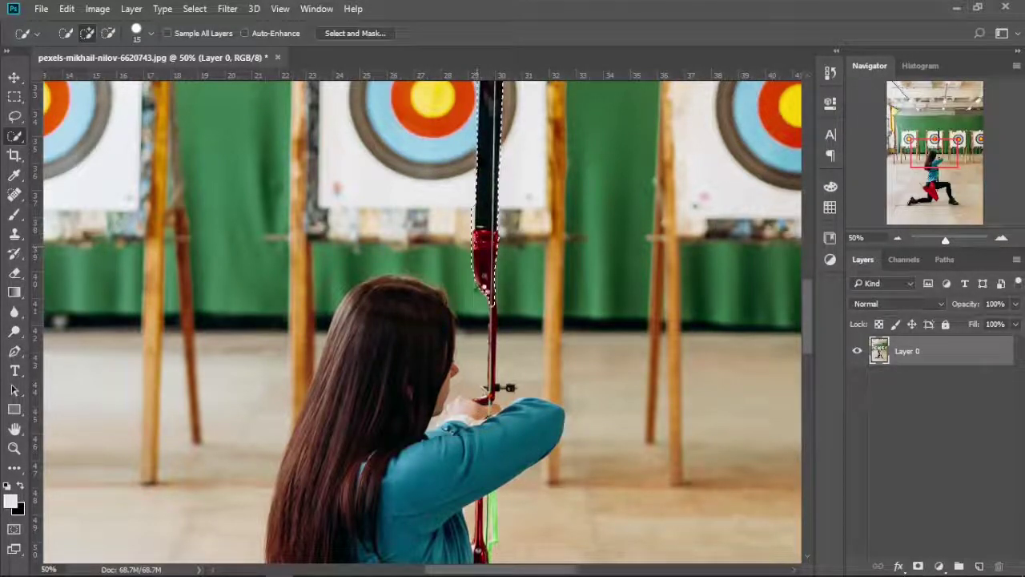
Add the archer's hand and blue sleeve to the selection with a 45 px brush
{"action": "scroll", "coordinate": [514, 327], "scroll_direction": "down", "scroll_amount": 3}
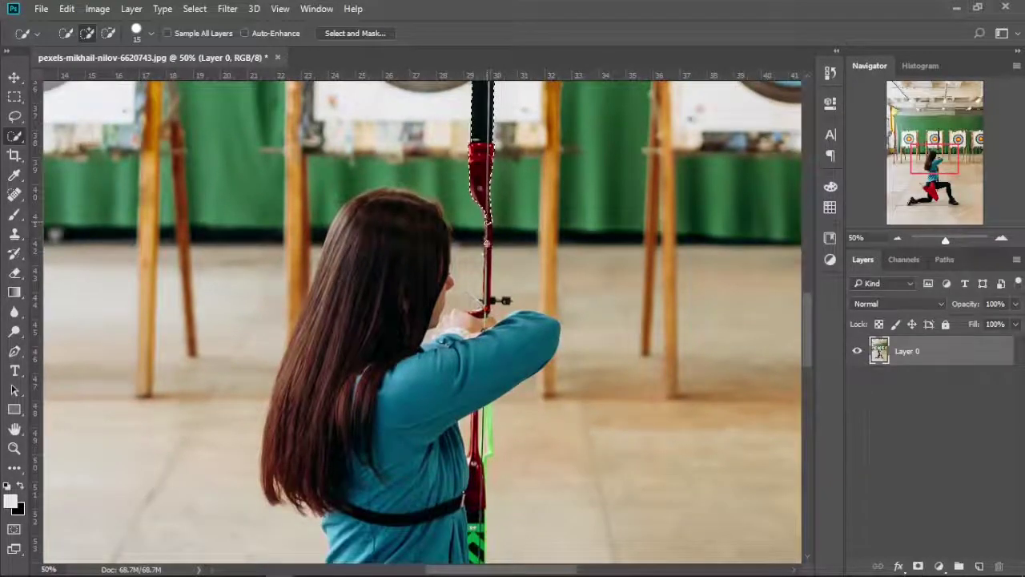
{"action": "scroll", "coordinate": [411, 280], "scroll_direction": "up", "scroll_amount": 2}
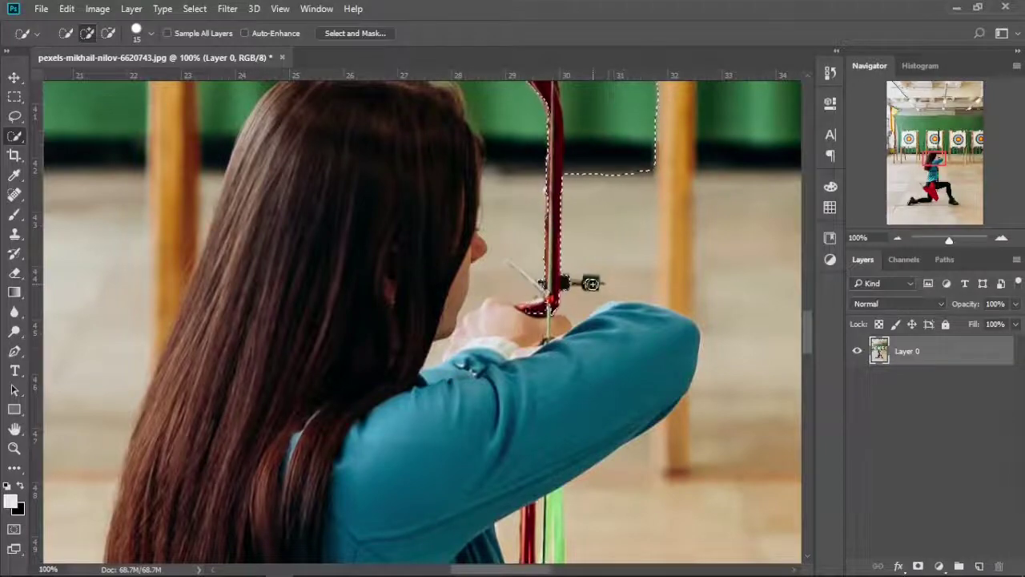
{"action": "scroll", "coordinate": [609, 300], "scroll_direction": "up", "scroll_amount": 3}
{"action": "scroll", "coordinate": [609, 301], "scroll_direction": "up", "scroll_amount": 1}
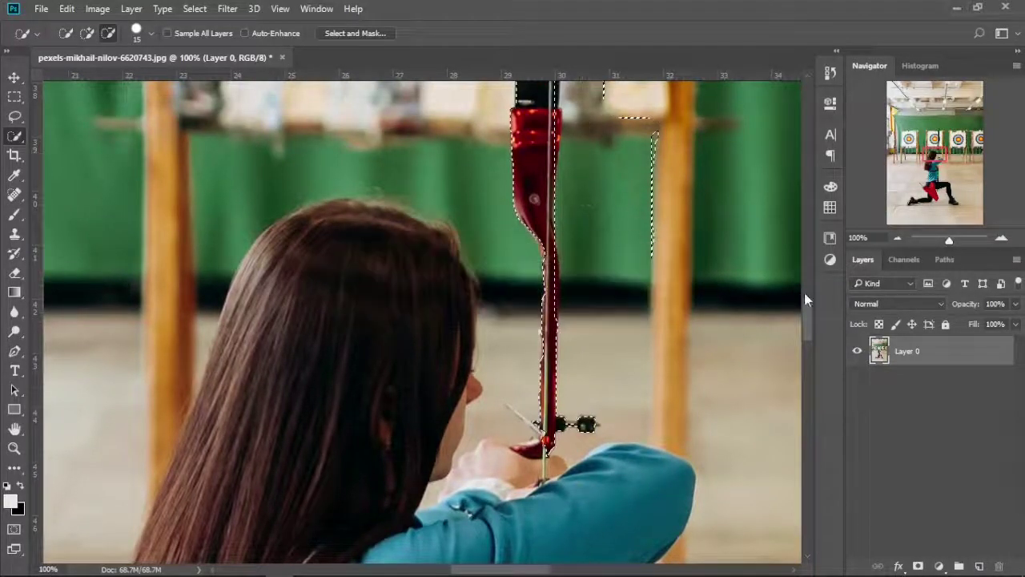
{"action": "scroll", "coordinate": [591, 337], "scroll_direction": "up", "scroll_amount": 4}
{"action": "scroll", "coordinate": [592, 336], "scroll_direction": "down", "scroll_amount": 5}
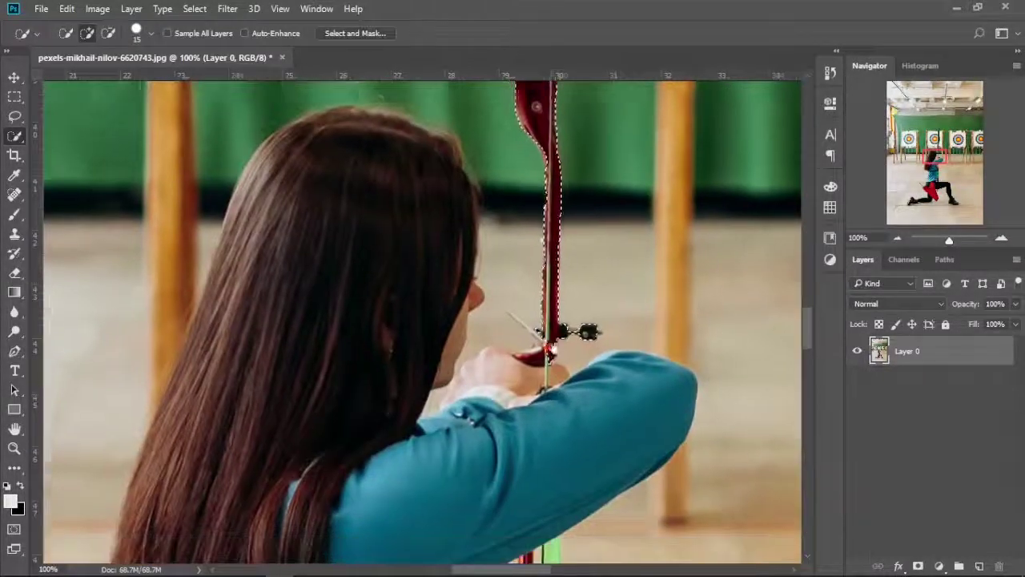
{"action": "scroll", "coordinate": [552, 288], "scroll_direction": "down", "scroll_amount": 1}
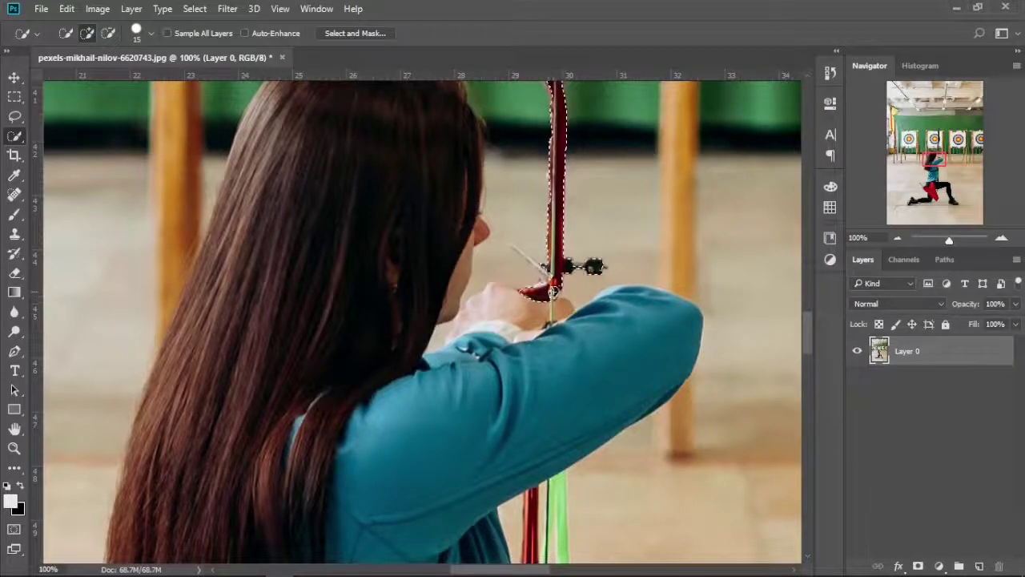
{"action": "scroll", "coordinate": [564, 353], "scroll_direction": "down", "scroll_amount": 1}
{"action": "left_click", "coordinate": [594, 276]}
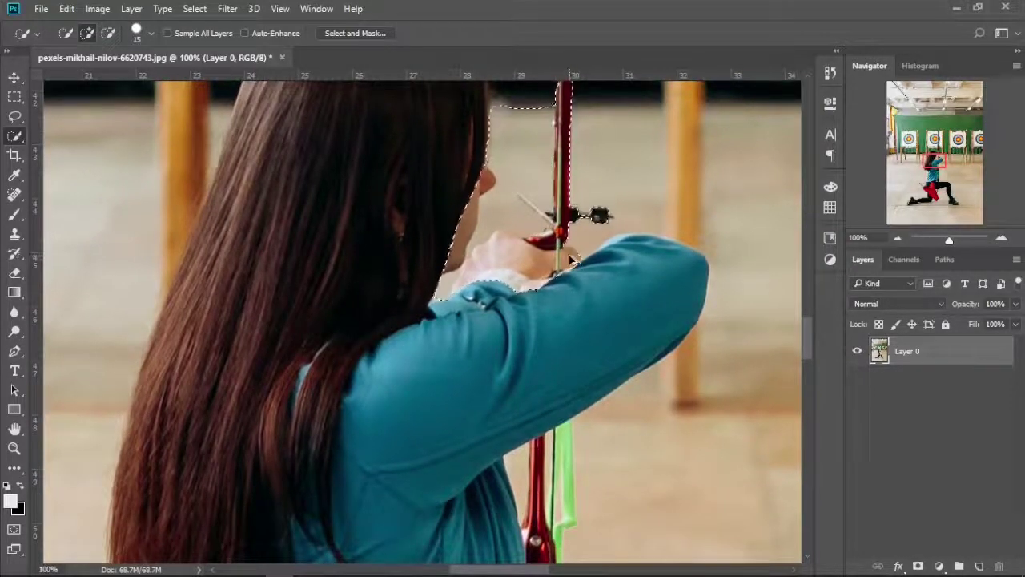
{"action": "key", "text": "bracketright"}
{"action": "key", "text": "bracketright"}
{"action": "key", "text": "bracketright"}
{"action": "left_click_drag", "start_coordinate": [594, 277], "coordinate": [567, 355]}
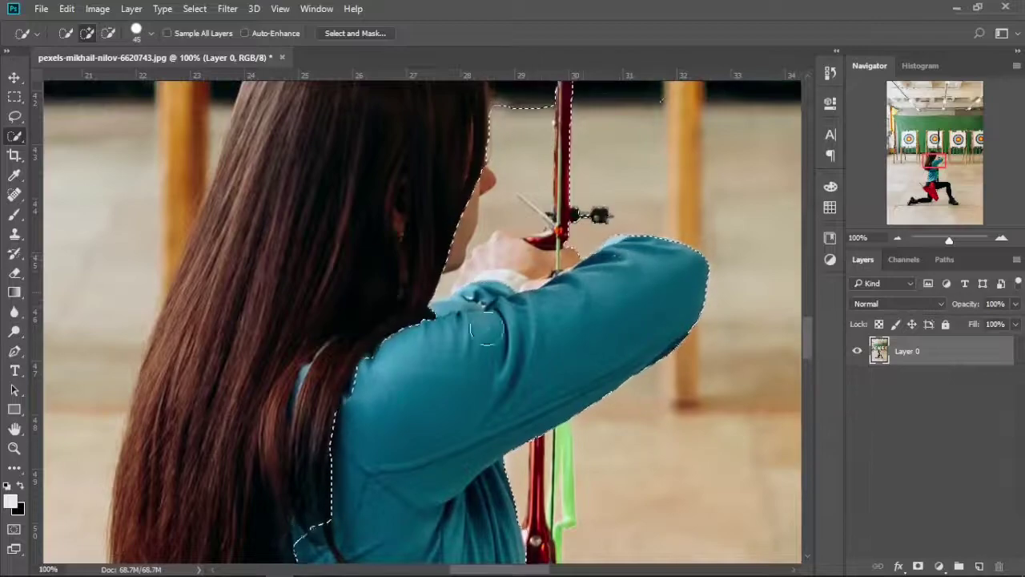
Subtract the green backdrop above the archer's hair from the selection
{"action": "scroll", "coordinate": [571, 337], "scroll_direction": "up", "scroll_amount": 4}
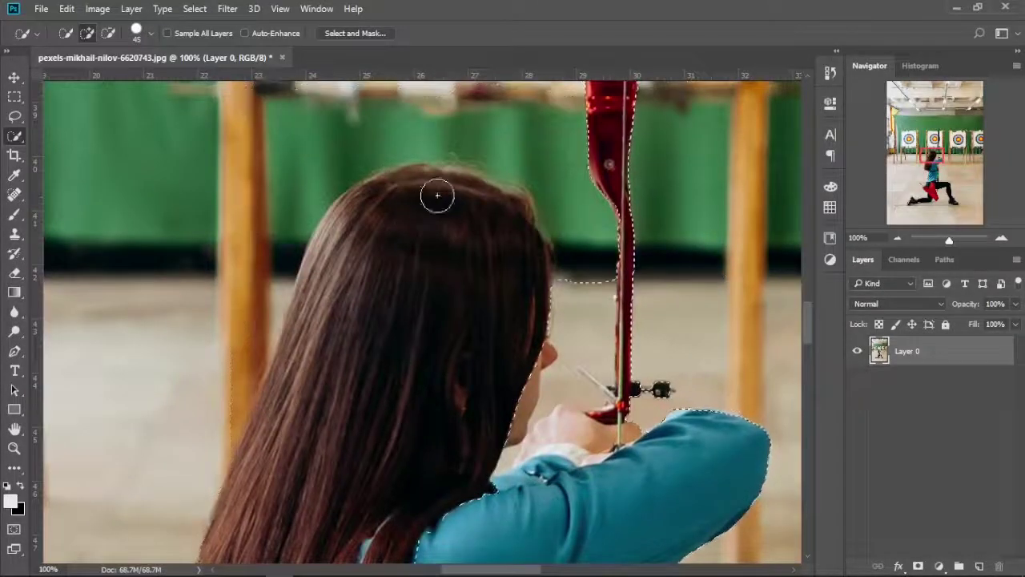
{"action": "left_click_drag", "start_coordinate": [513, 232], "coordinate": [529, 172]}
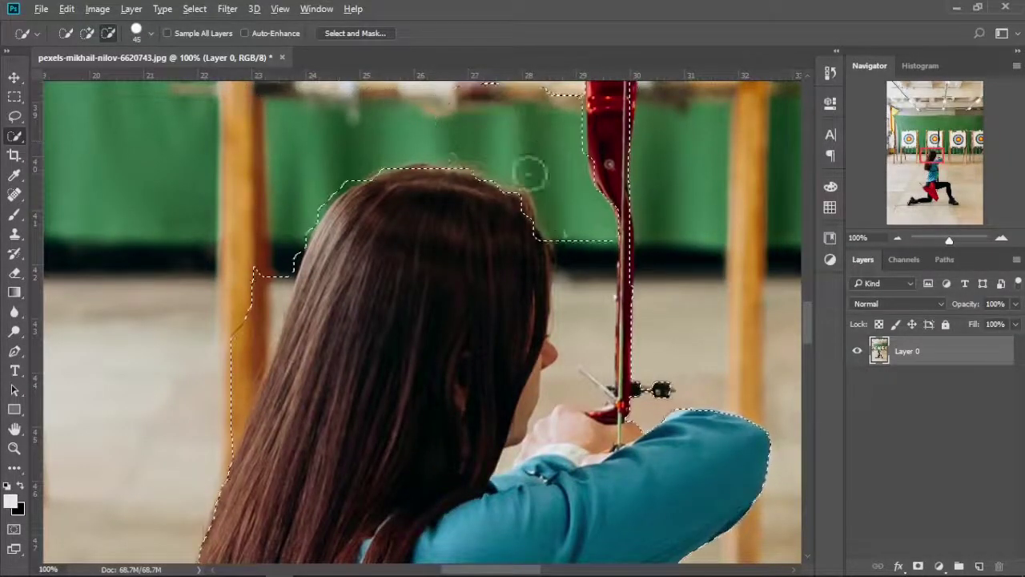
{"action": "left_click_drag", "start_coordinate": [427, 333], "coordinate": [486, 203]}
{"action": "left_click_drag", "start_coordinate": [369, 229], "coordinate": [408, 192]}
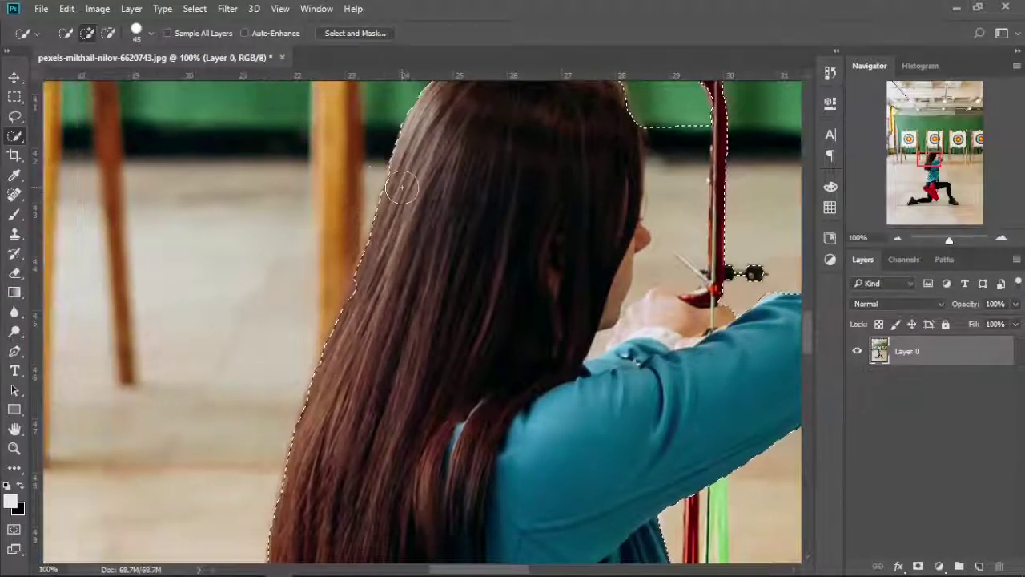
{"action": "left_click_drag", "start_coordinate": [459, 293], "coordinate": [463, 104]}
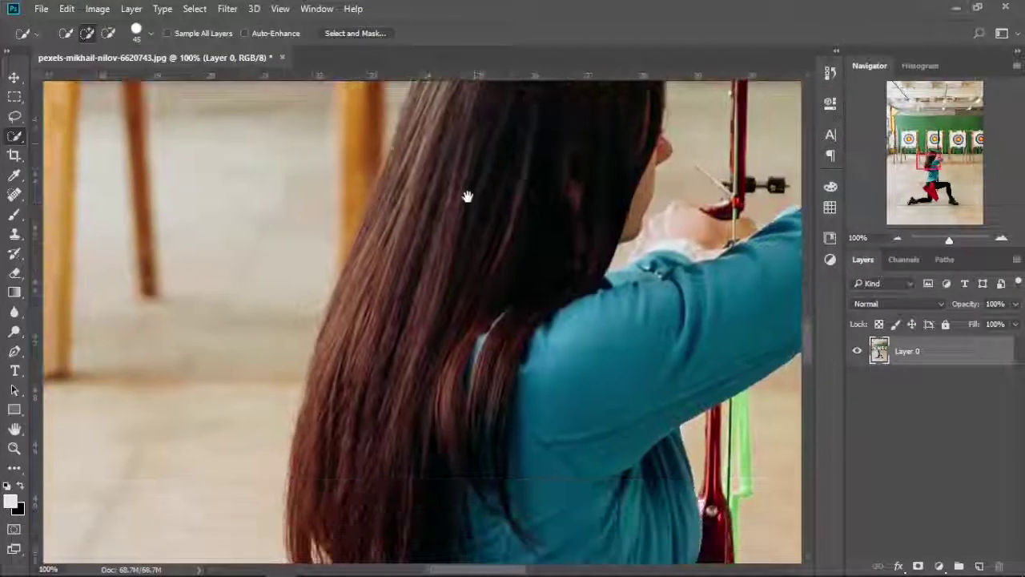
Add the blue jacket and the black lower bow strip to the selection
{"action": "left_click_drag", "start_coordinate": [542, 293], "coordinate": [486, 174]}
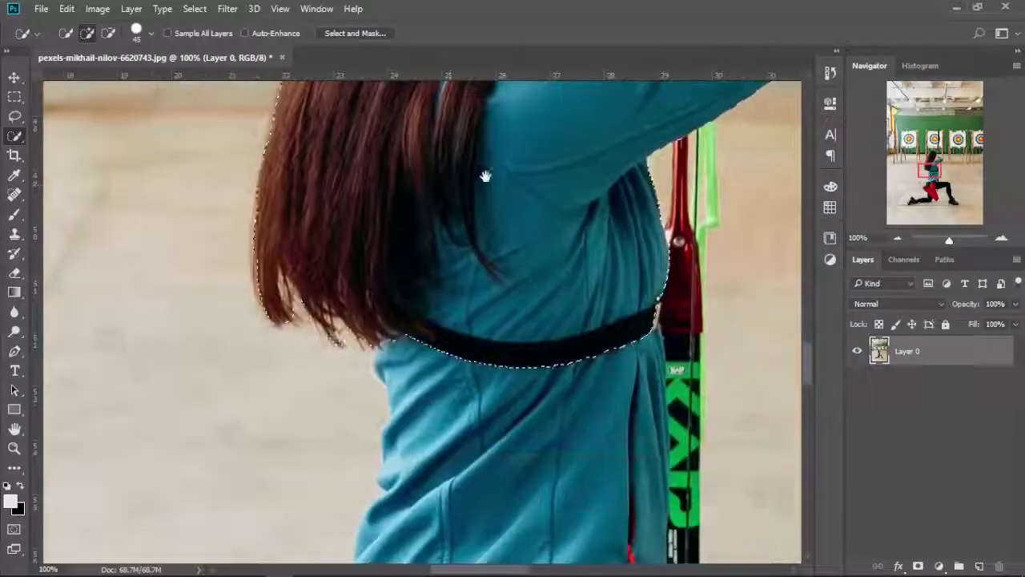
{"action": "left_click_drag", "start_coordinate": [520, 241], "coordinate": [481, 167]}
{"action": "left_click_drag", "start_coordinate": [460, 339], "coordinate": [466, 236]}
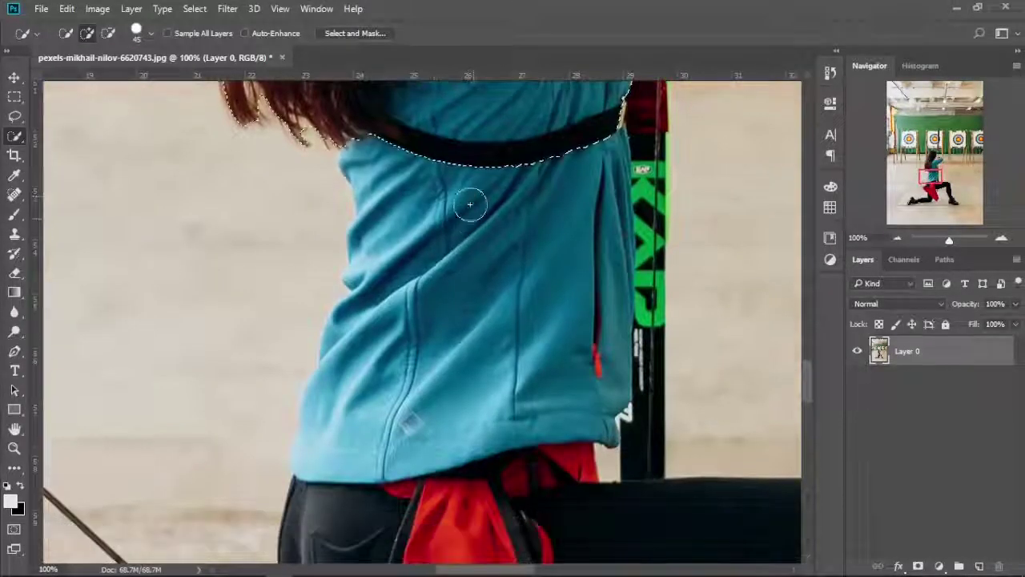
{"action": "mouse_move", "coordinate": [378, 164]}
{"action": "left_mouse_down"}
{"action": "mouse_move", "coordinate": [519, 415]}
{"action": "mouse_move", "coordinate": [535, 366]}
{"action": "left_mouse_up"}
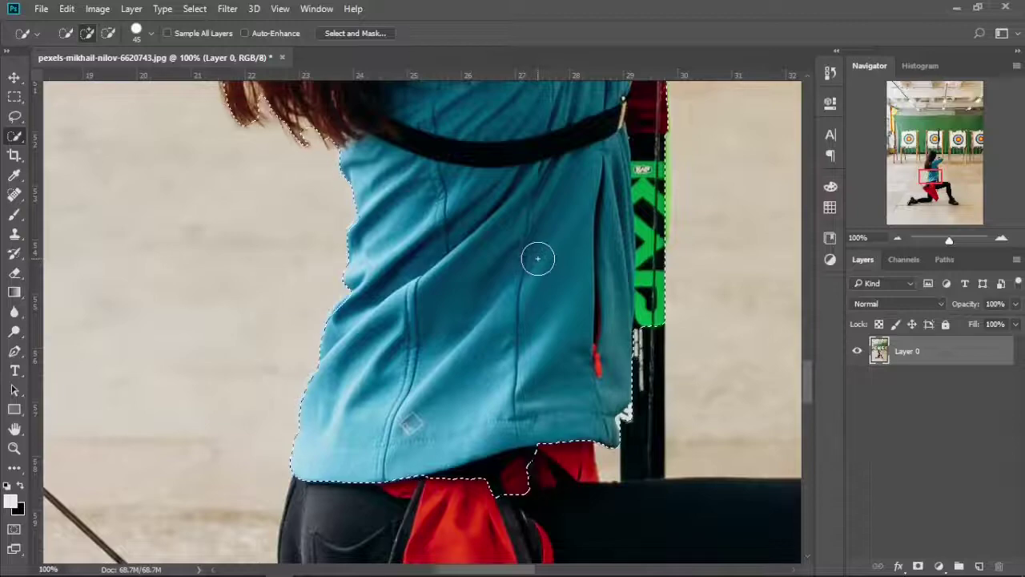
{"action": "left_click_drag", "start_coordinate": [515, 310], "coordinate": [466, 231]}
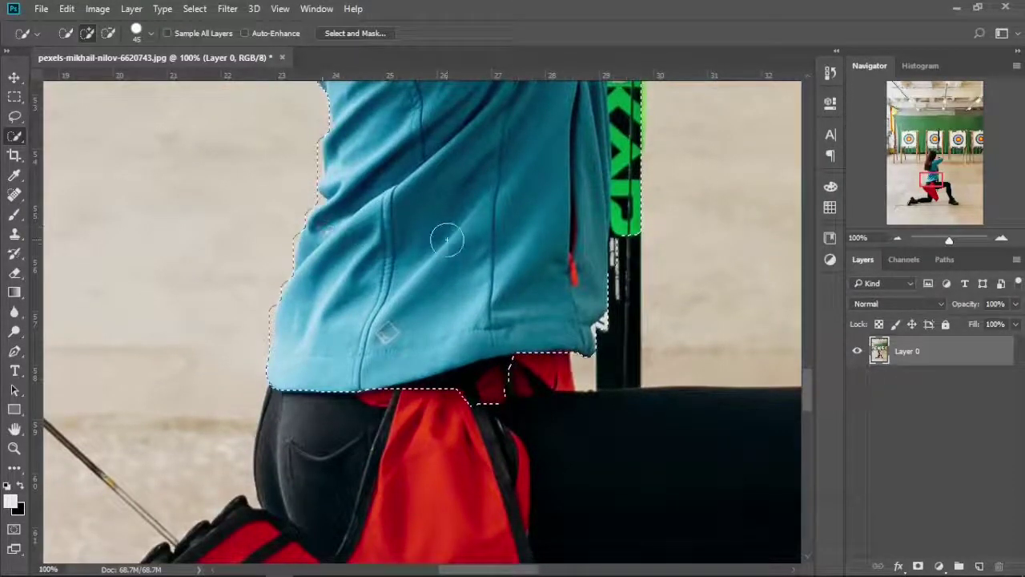
{"action": "left_click_drag", "start_coordinate": [613, 309], "coordinate": [617, 364]}
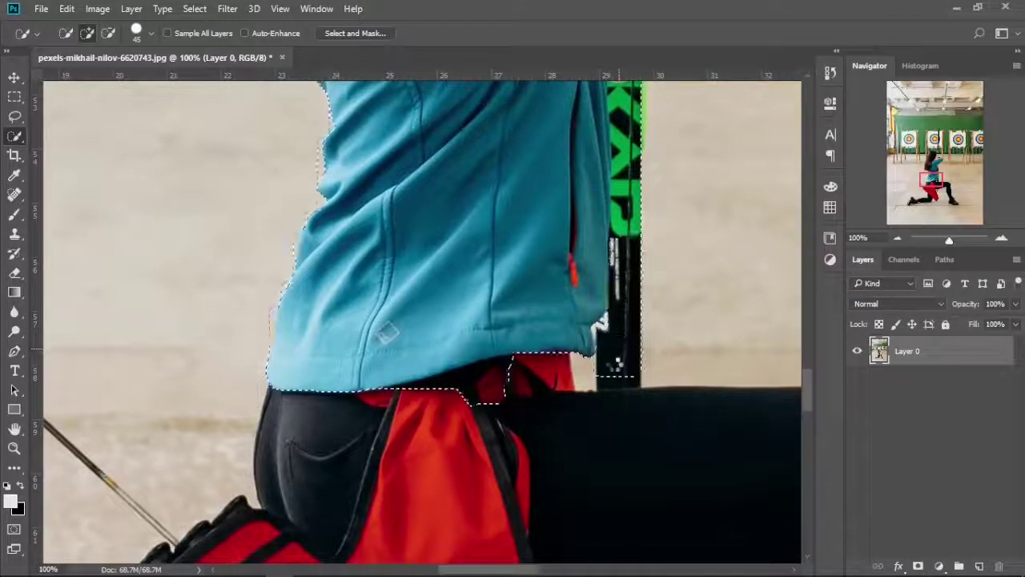
Add the red quiver, the black leg and the hip area to the selection
{"action": "mouse_move", "coordinate": [515, 418]}
{"action": "left_mouse_down"}
{"action": "mouse_move", "coordinate": [510, 293]}
{"action": "mouse_move", "coordinate": [549, 245]}
{"action": "mouse_move", "coordinate": [521, 274]}
{"action": "left_mouse_up"}
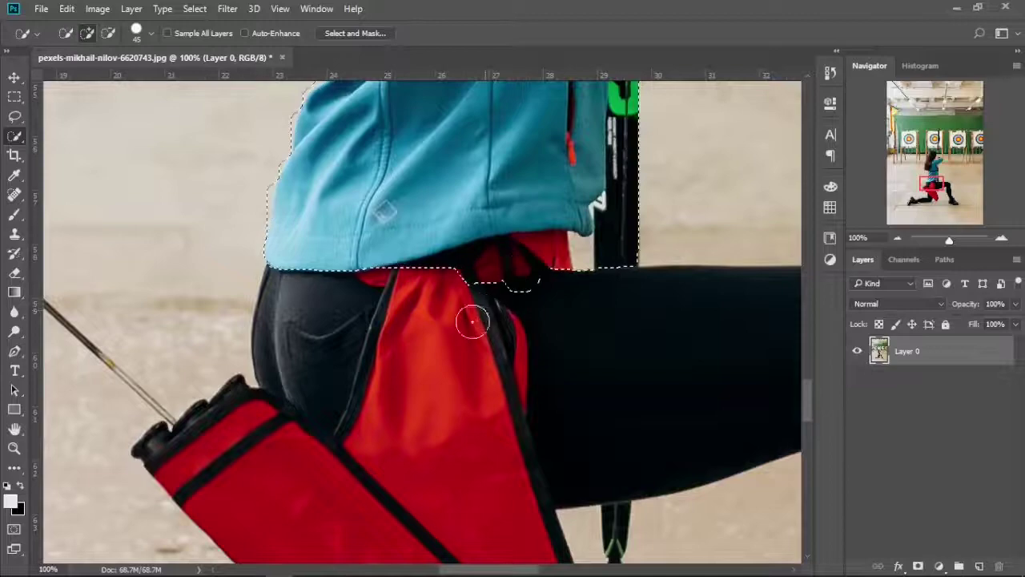
{"action": "left_click_drag", "start_coordinate": [472, 321], "coordinate": [381, 417]}
{"action": "left_click_drag", "start_coordinate": [313, 370], "coordinate": [297, 311]}
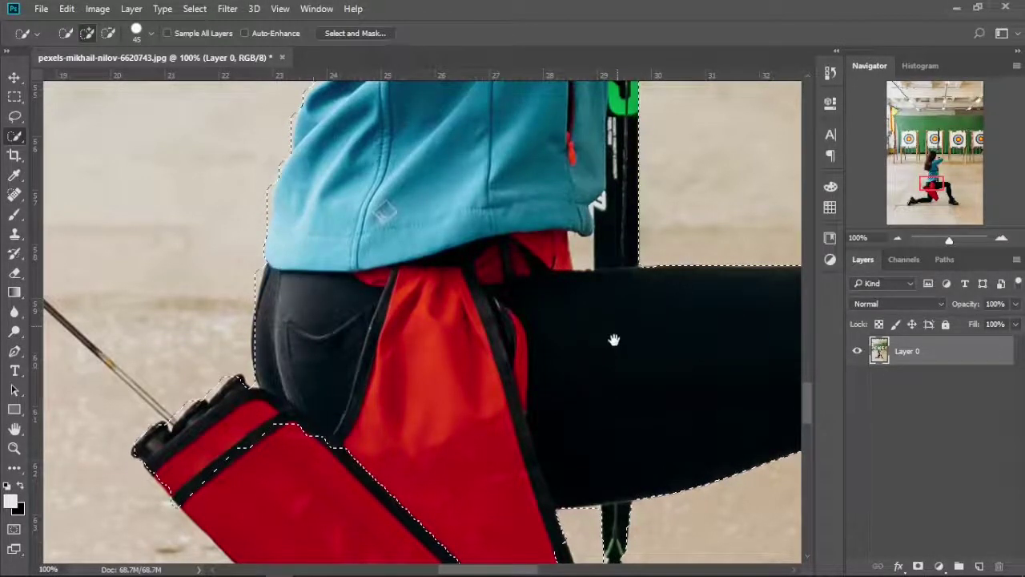
{"action": "left_click_drag", "start_coordinate": [613, 340], "coordinate": [616, 318]}
{"action": "left_click_drag", "start_coordinate": [481, 344], "coordinate": [472, 193]}
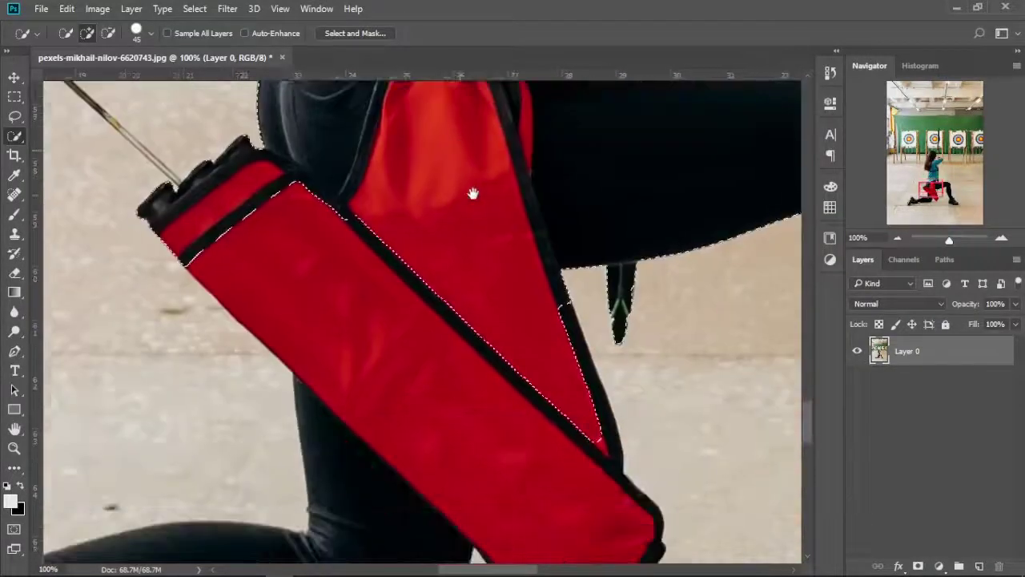
{"action": "left_click_drag", "start_coordinate": [259, 227], "coordinate": [361, 318]}
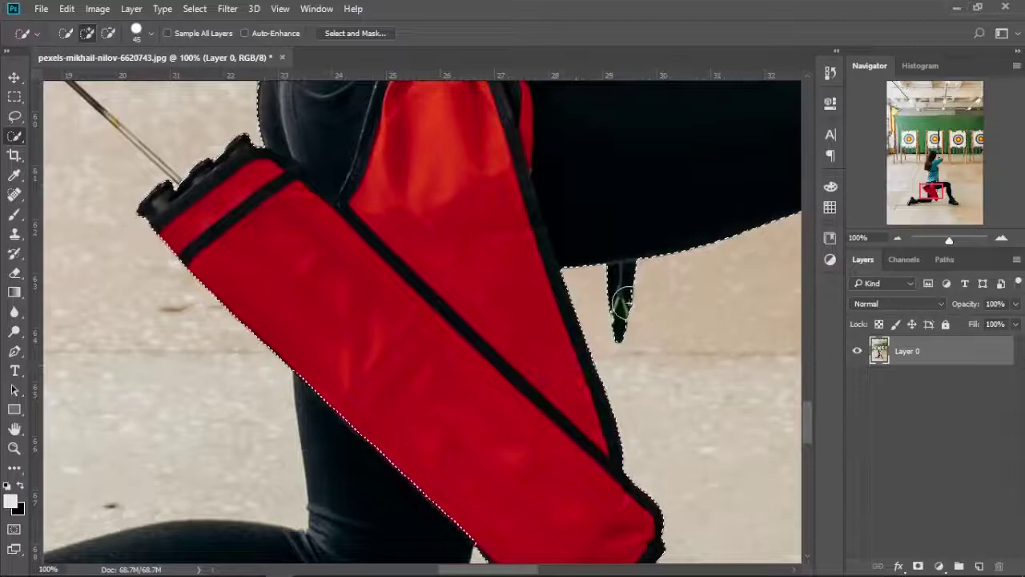
{"action": "left_click_drag", "start_coordinate": [442, 391], "coordinate": [492, 464]}
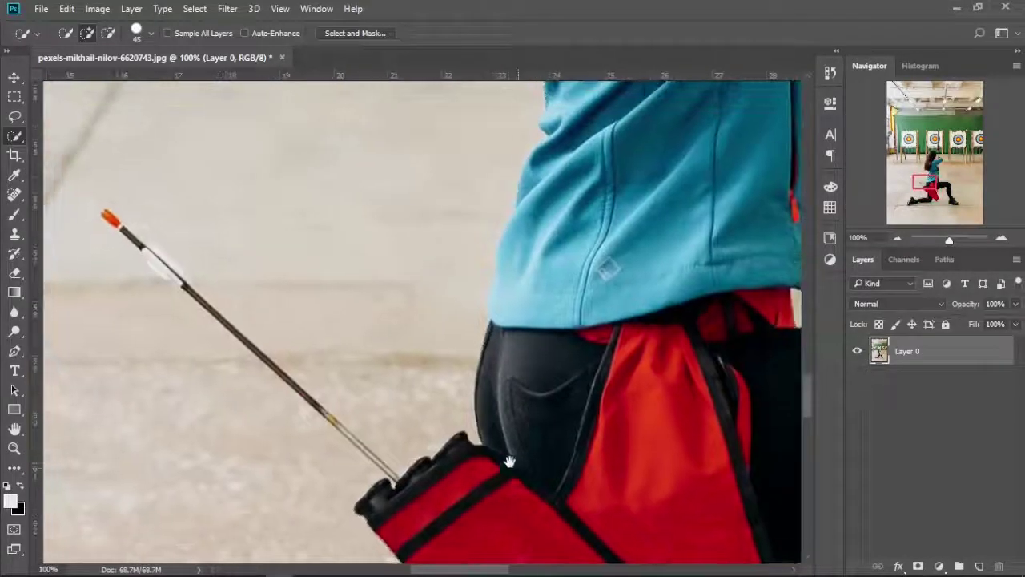
With a much smaller brush, add the arrow's orange tip and white fletching to the selection
{"action": "key", "text": "bracketleft"}
{"action": "key", "text": "bracketleft"}
{"action": "key", "text": "bracketleft"}
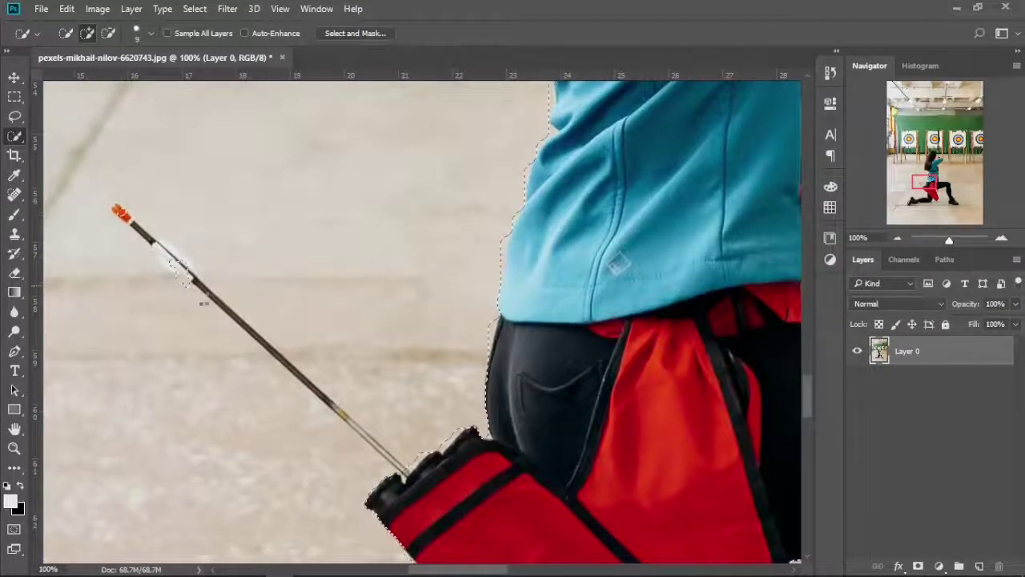
{"action": "mouse_move", "coordinate": [120, 212]}
{"action": "left_mouse_down"}
{"action": "mouse_move", "coordinate": [404, 469]}
{"action": "mouse_move", "coordinate": [512, 493]}
{"action": "left_mouse_up"}
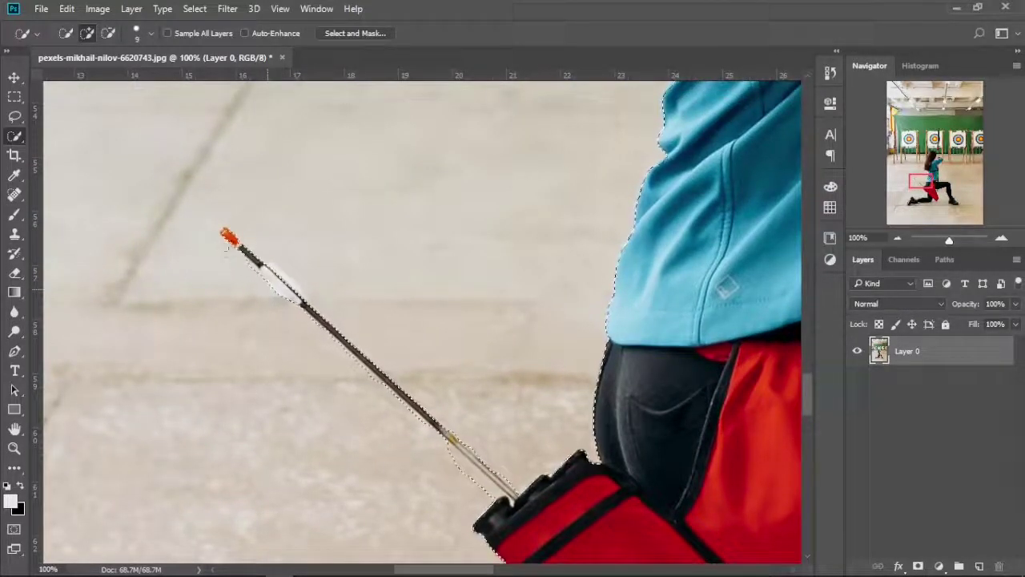
{"action": "key", "text": "alt"}
{"action": "scroll", "coordinate": [260, 256], "scroll_direction": "up", "scroll_amount": 2}
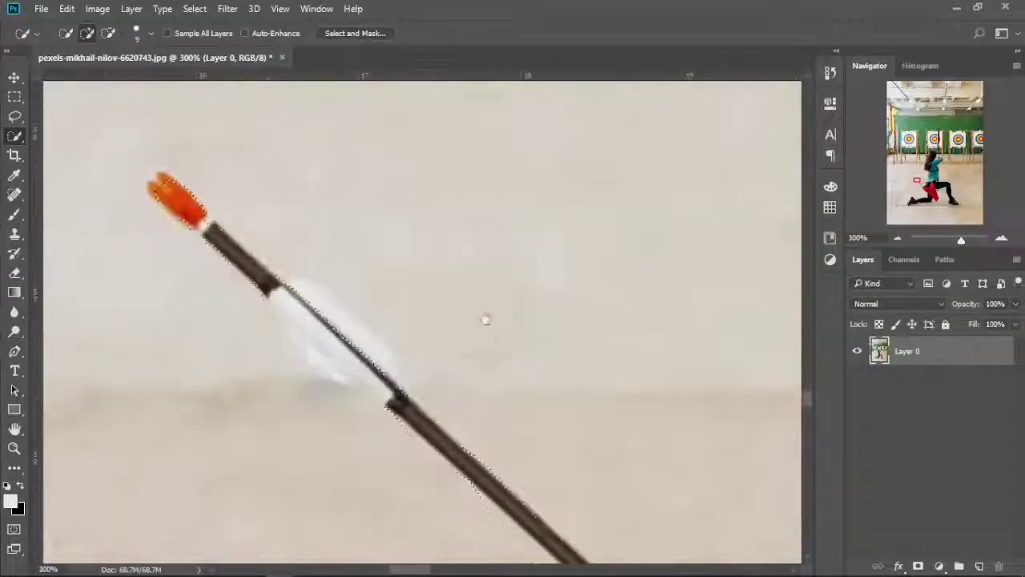
Enter Quick Mask and set up a 6 px Brush with white as the foreground colour
{"action": "key", "text": "q"}
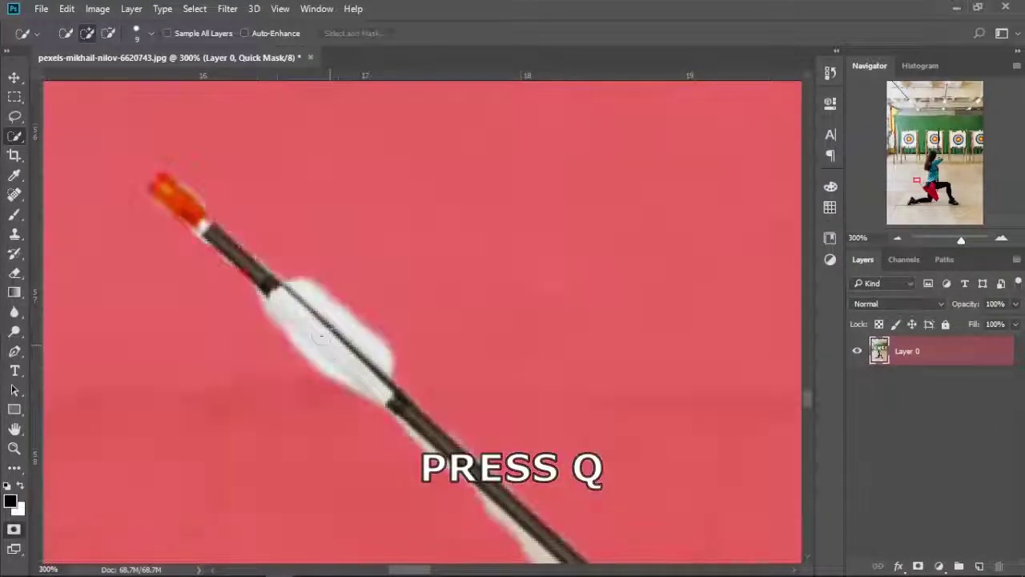
{"action": "key", "text": "b"}
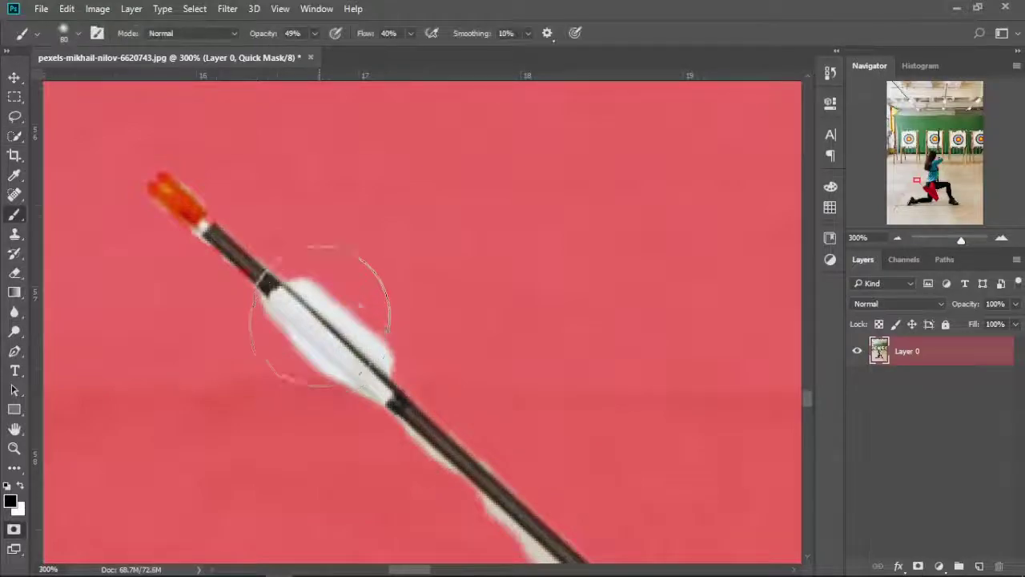
{"action": "left_click", "coordinate": [78, 33]}
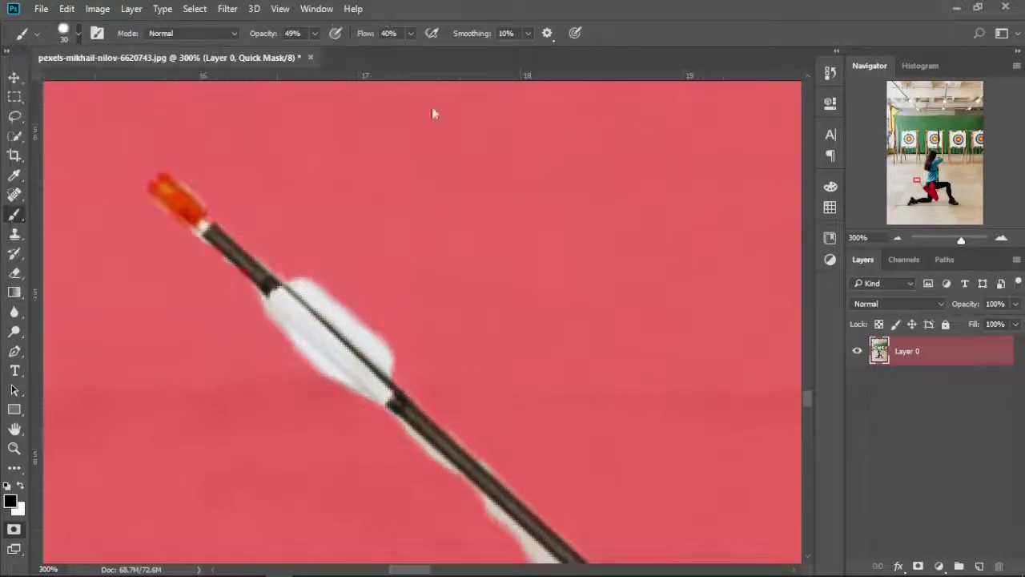
{"action": "key", "text": "Return"}
{"action": "mouse_move", "coordinate": [308, 262]}
{"action": "left_mouse_down"}
{"action": "mouse_move", "coordinate": [377, 297]}
{"action": "mouse_move", "coordinate": [393, 348]}
{"action": "left_mouse_up"}
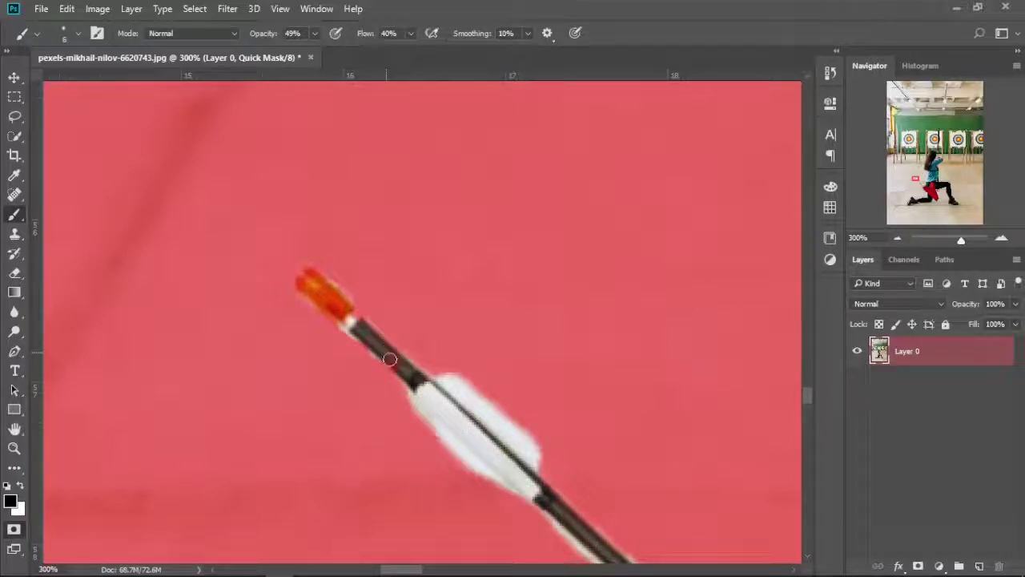
{"action": "key", "text": "x"}
{"action": "type", "text": "100"}
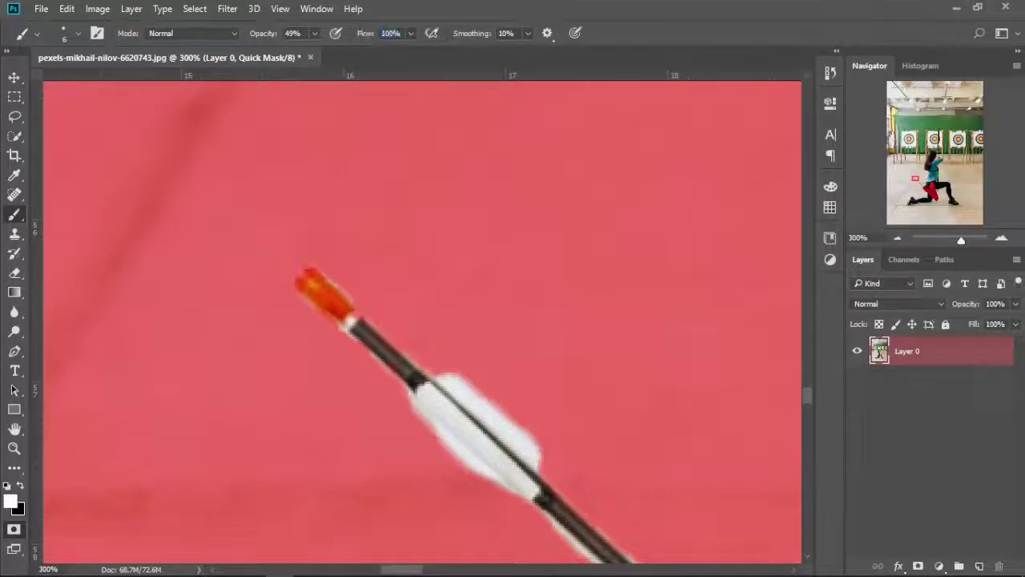
Set brush opacity to 100%, paint the arrow tip white, and mask the fletching's lower fringe
{"action": "left_click_drag", "start_coordinate": [254, 35], "coordinate": [466, 36]}
{"action": "left_click_drag", "start_coordinate": [316, 289], "coordinate": [301, 281]}
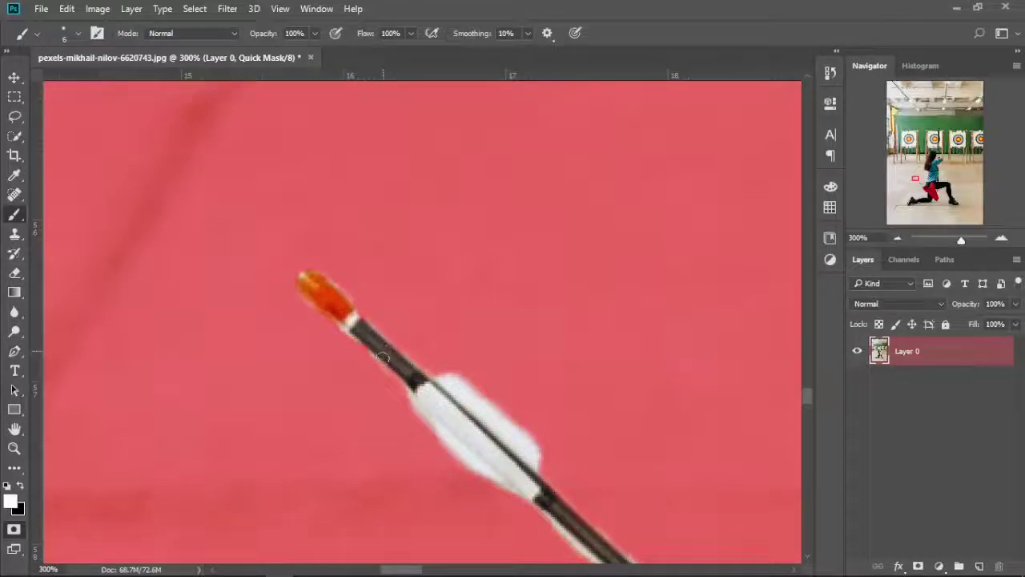
{"action": "key", "text": "x"}
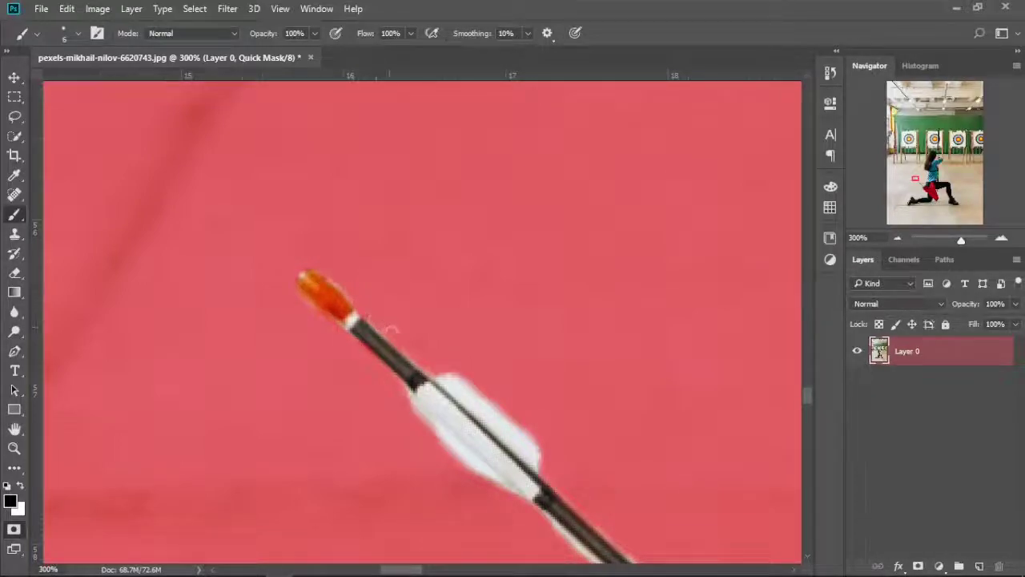
{"action": "left_click_drag", "start_coordinate": [594, 374], "coordinate": [533, 305]}
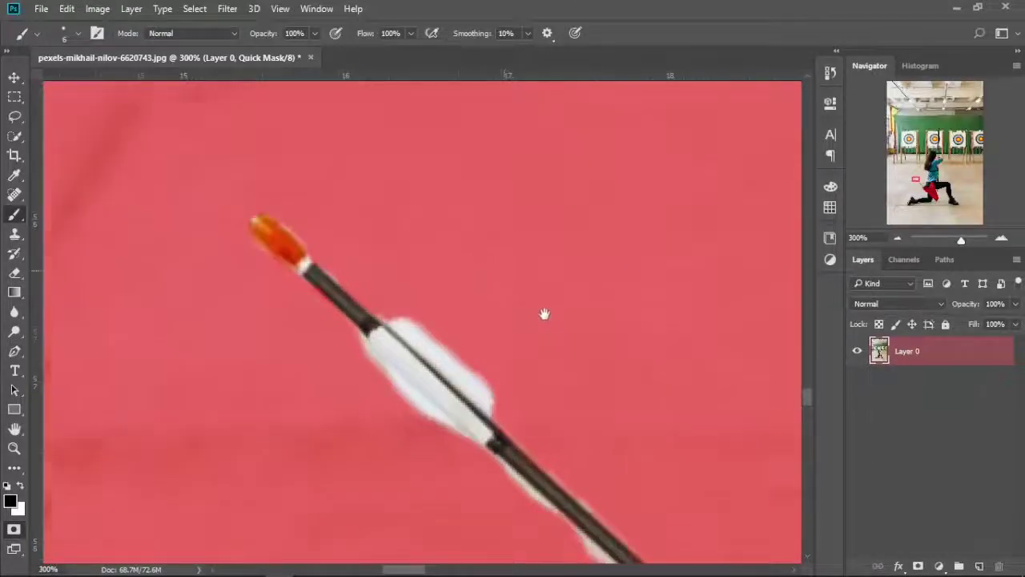
{"action": "left_click_drag", "start_coordinate": [445, 428], "coordinate": [346, 326]}
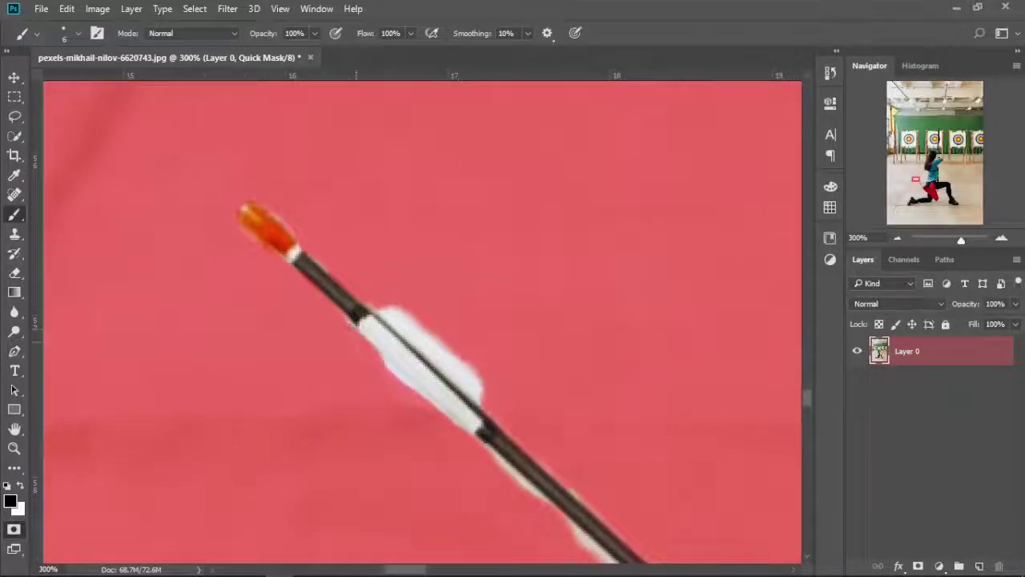
{"action": "left_click_drag", "start_coordinate": [420, 408], "coordinate": [391, 376]}
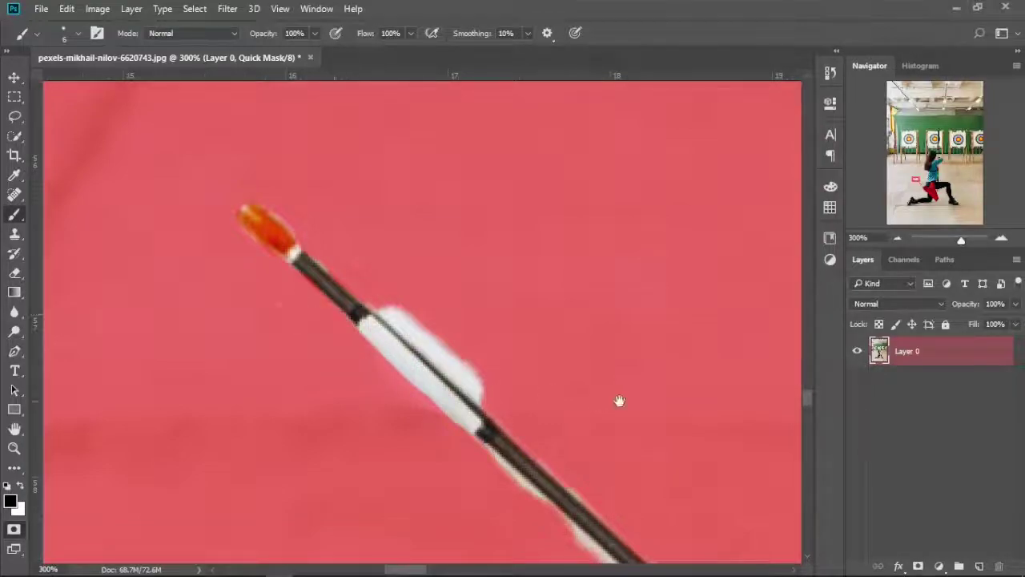
Mask the pale fringe along the fletching's upper edge, checking the result without the overlay
{"action": "left_click_drag", "start_coordinate": [619, 400], "coordinate": [564, 350]}
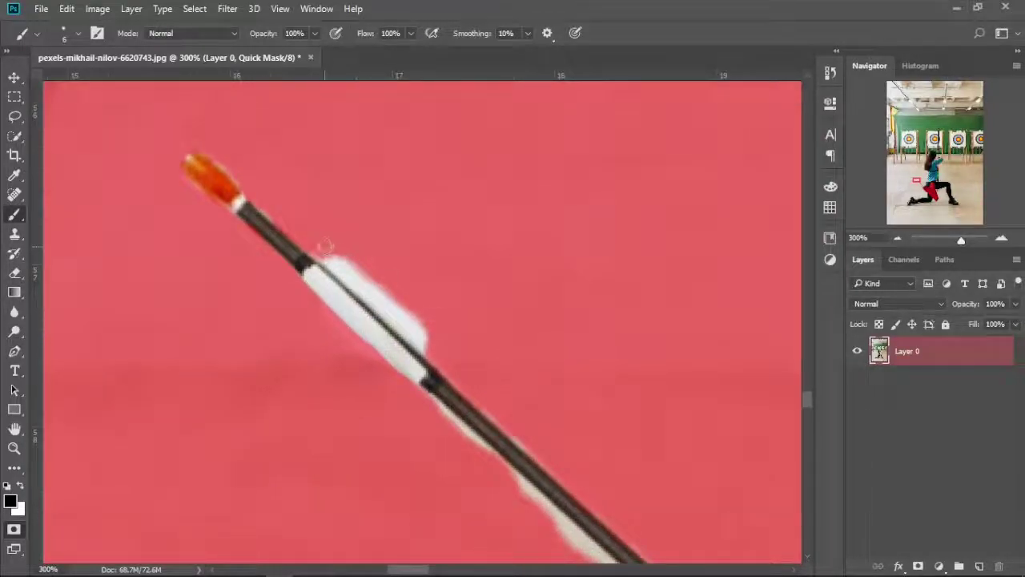
{"action": "left_click_drag", "start_coordinate": [326, 246], "coordinate": [424, 350]}
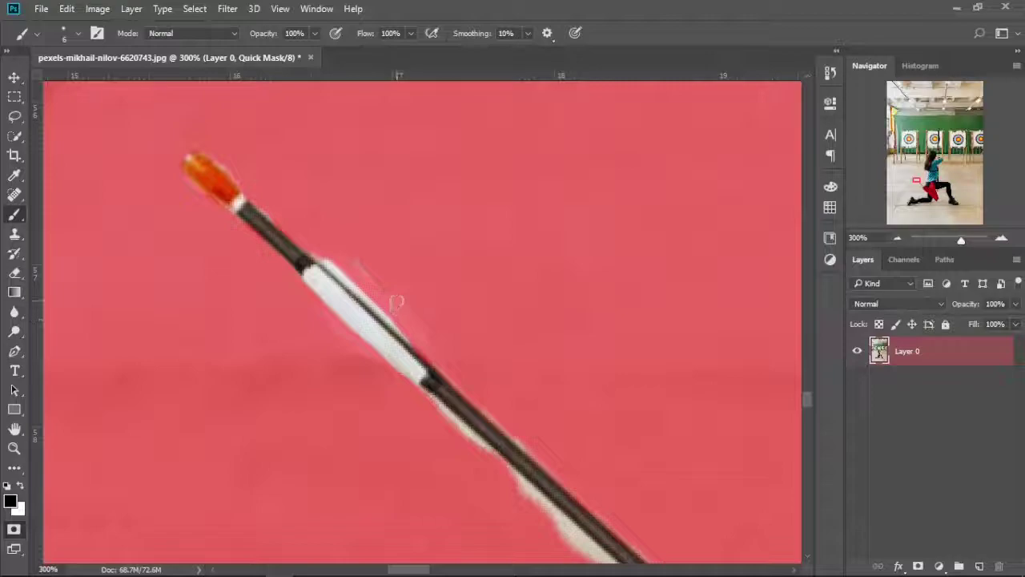
{"action": "key", "text": "q"}
{"action": "key", "text": "q"}
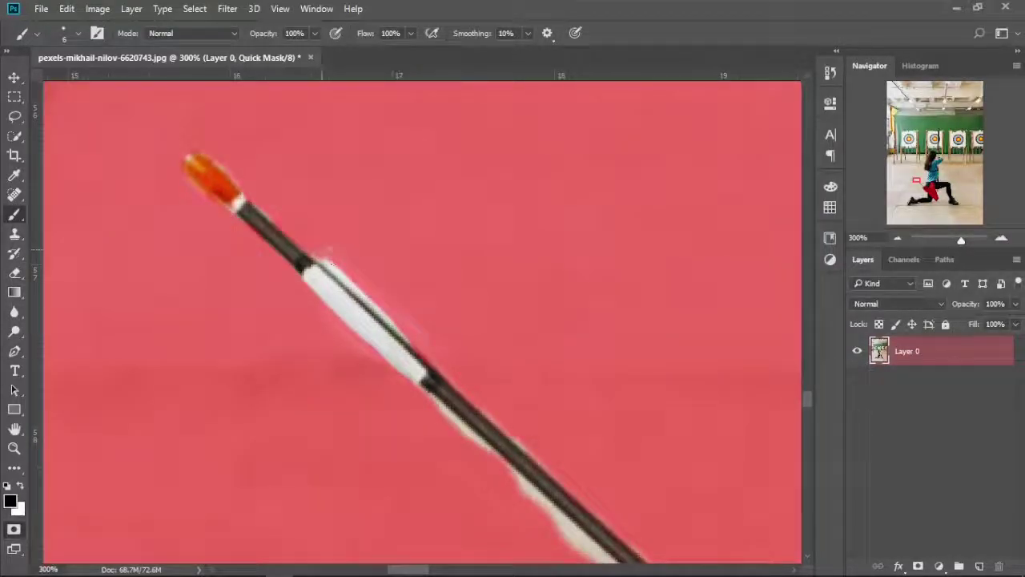
{"action": "left_click_drag", "start_coordinate": [331, 258], "coordinate": [399, 325]}
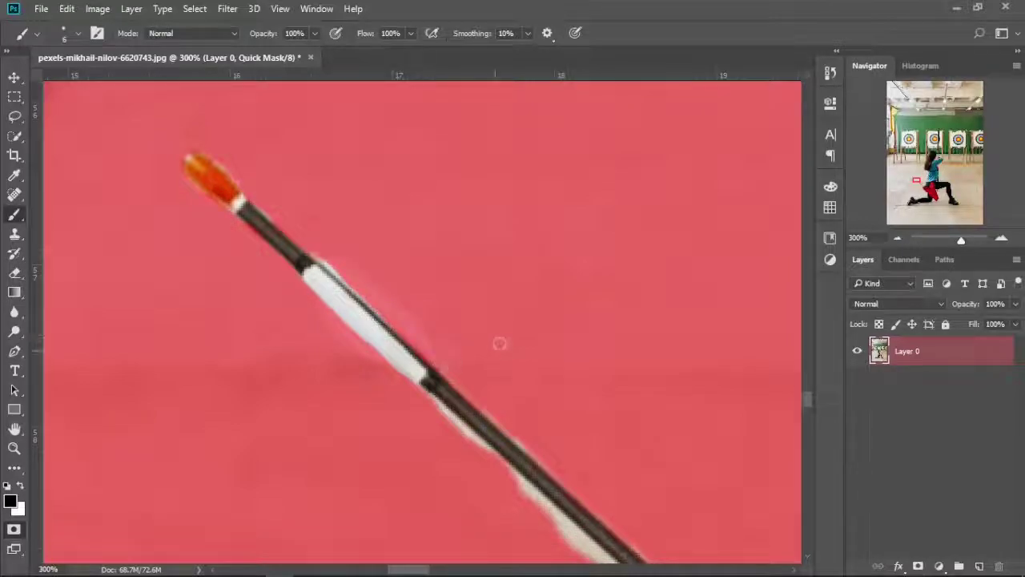
{"action": "key", "text": "ctrl+z"}
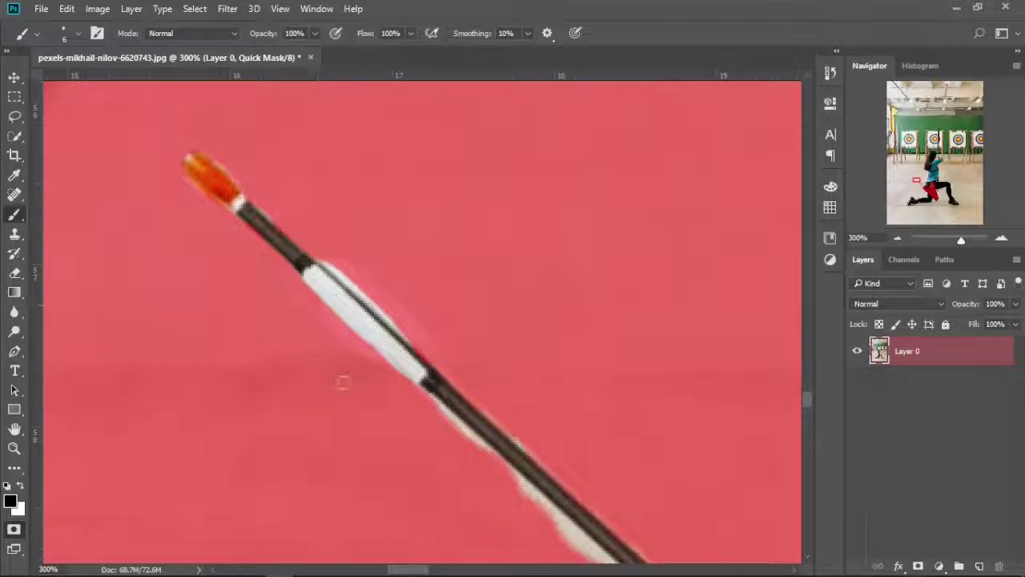
Touch up the shaft edge and mask the pale fringe further down the arrow shaft
{"action": "key", "text": "x"}
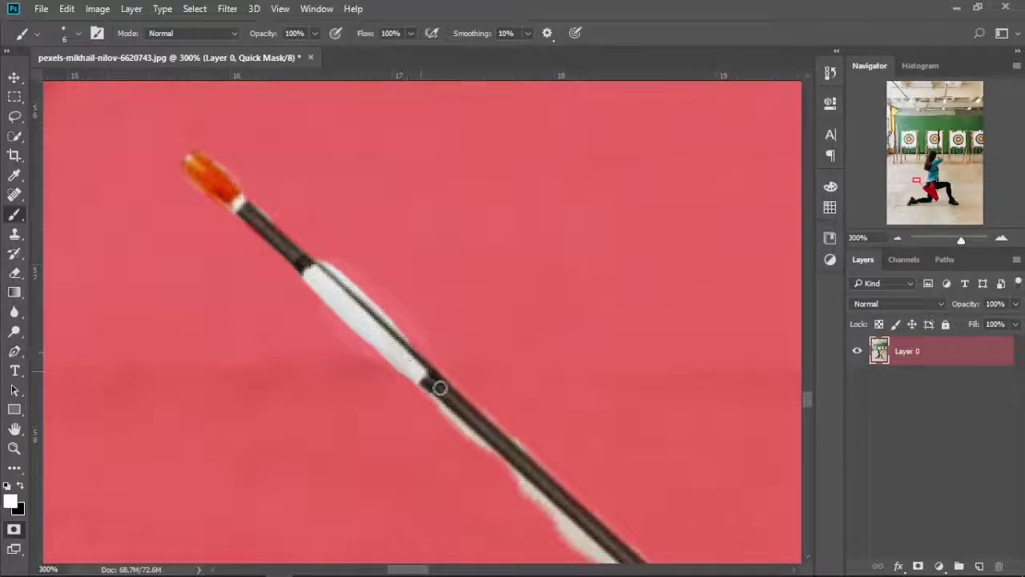
{"action": "left_click_drag", "start_coordinate": [440, 388], "coordinate": [468, 414]}
{"action": "key", "text": "x"}
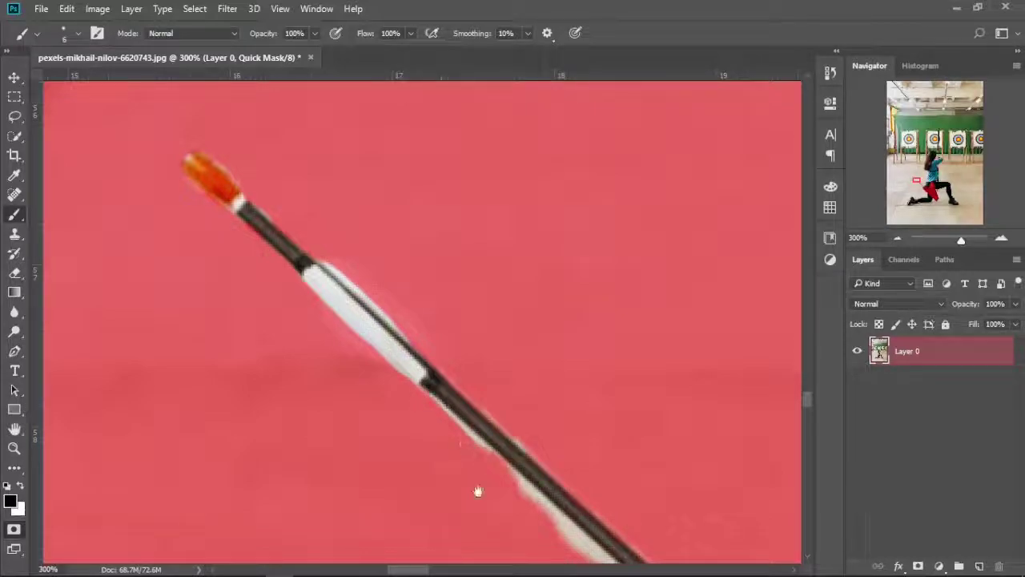
{"action": "mouse_move", "coordinate": [478, 491]}
{"action": "left_mouse_down"}
{"action": "mouse_move", "coordinate": [319, 316]}
{"action": "mouse_move", "coordinate": [379, 362]}
{"action": "mouse_move", "coordinate": [346, 324]}
{"action": "left_mouse_up"}
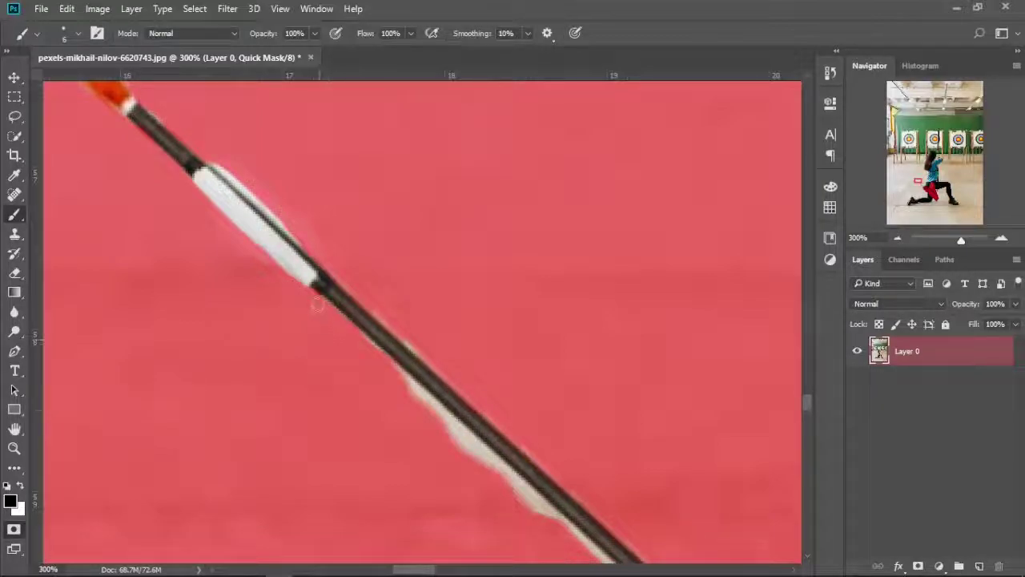
{"action": "key", "text": "x"}
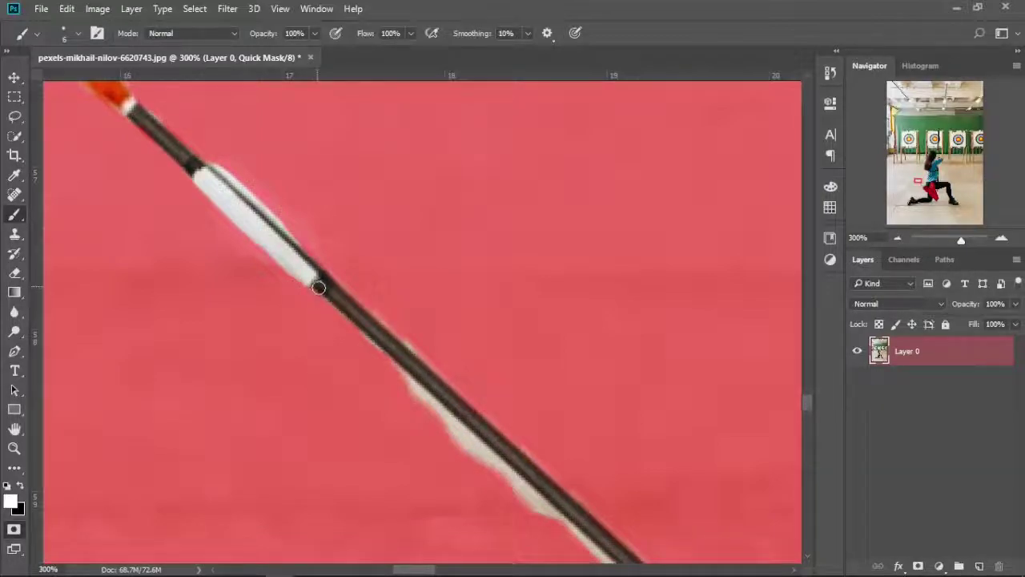
{"action": "key", "text": "x"}
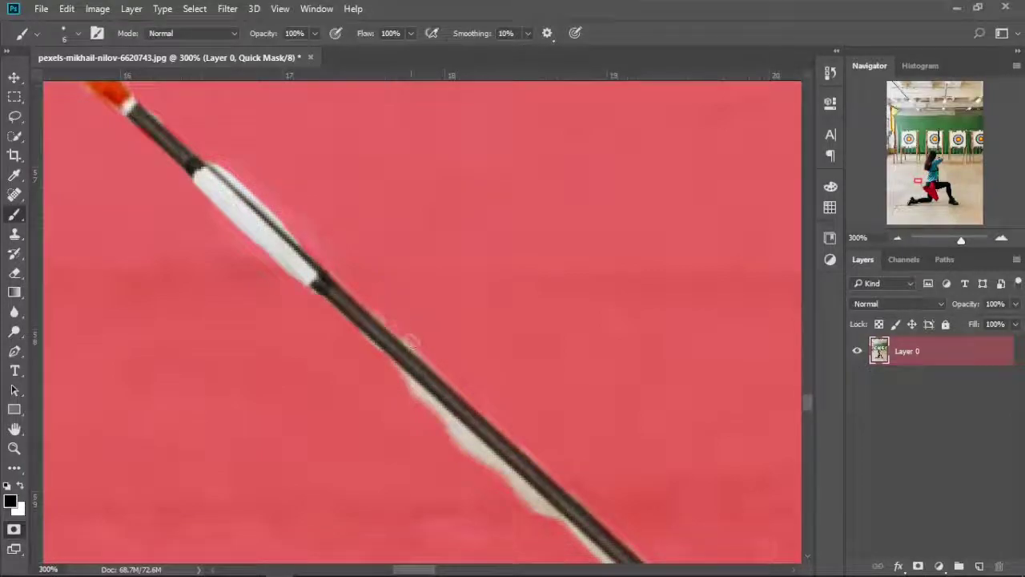
{"action": "left_click_drag", "start_coordinate": [450, 430], "coordinate": [345, 309]}
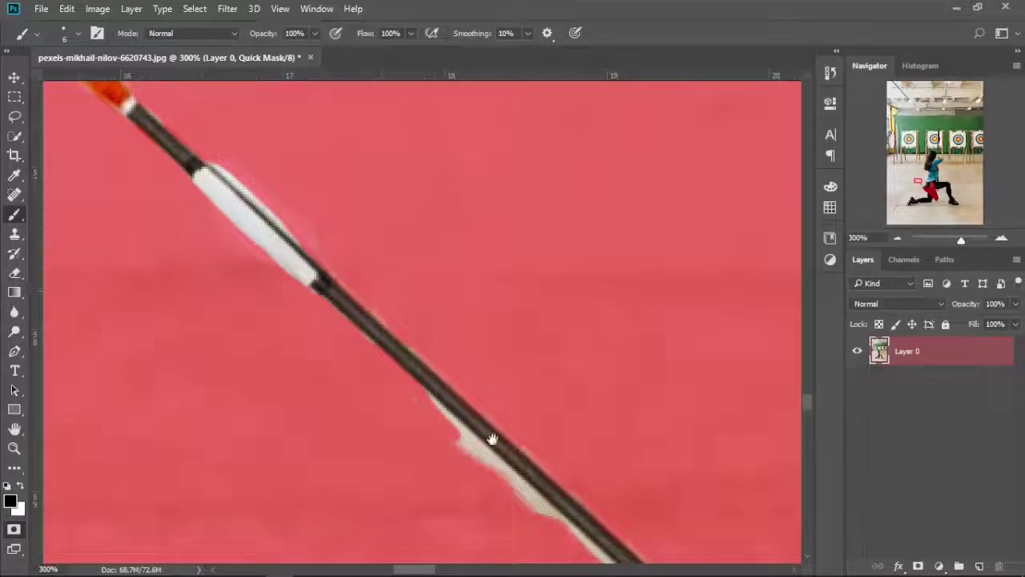
{"action": "mouse_move", "coordinate": [491, 439]}
{"action": "left_mouse_down"}
{"action": "mouse_move", "coordinate": [480, 361]}
{"action": "mouse_move", "coordinate": [433, 359]}
{"action": "left_mouse_up"}
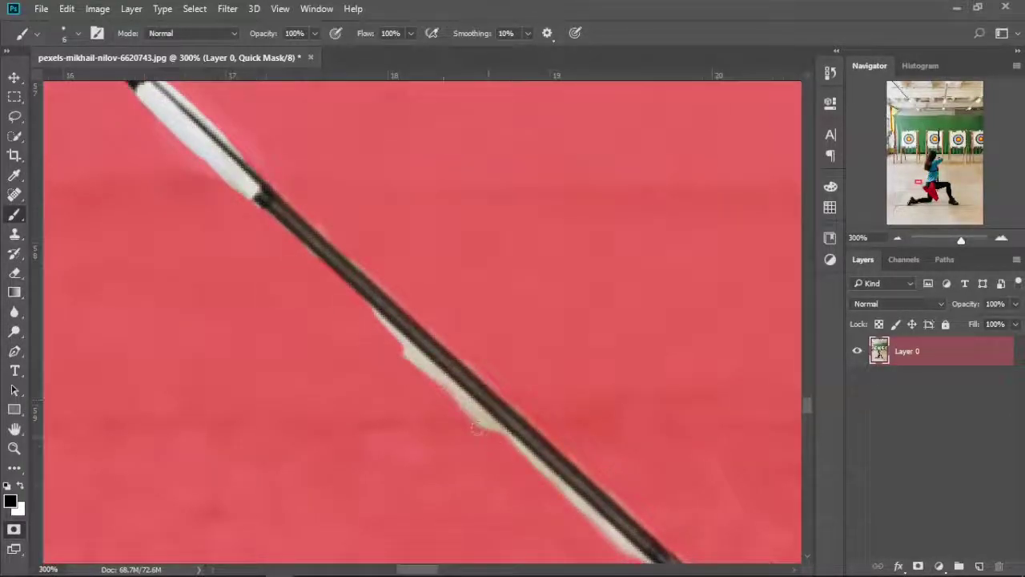
Paint black to mask the pale fringe along and below the arrow shaft
{"action": "left_click_drag", "start_coordinate": [490, 437], "coordinate": [389, 336]}
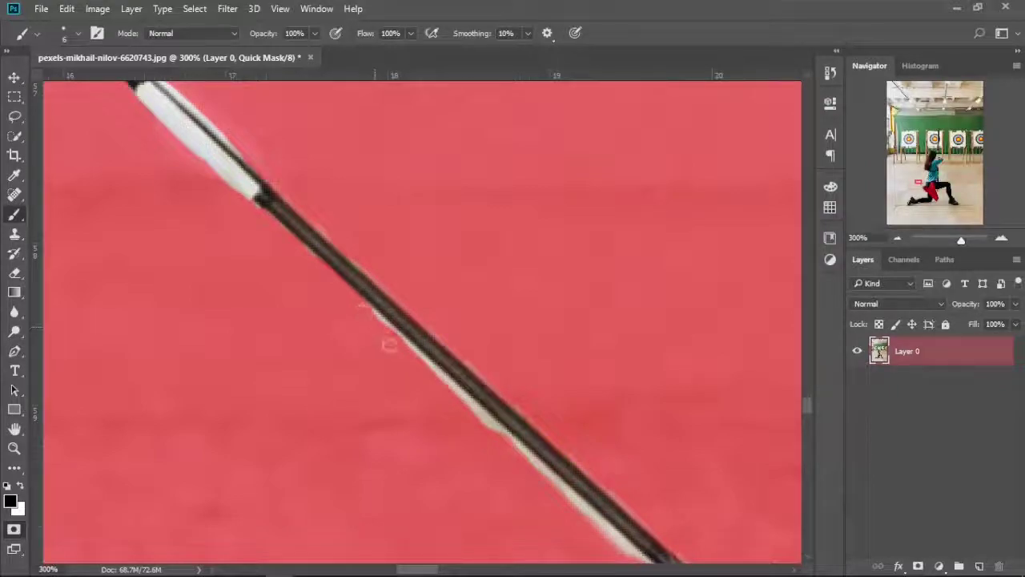
{"action": "mouse_move", "coordinate": [437, 385]}
{"action": "left_mouse_down"}
{"action": "mouse_move", "coordinate": [407, 339]}
{"action": "mouse_move", "coordinate": [382, 330]}
{"action": "left_mouse_up"}
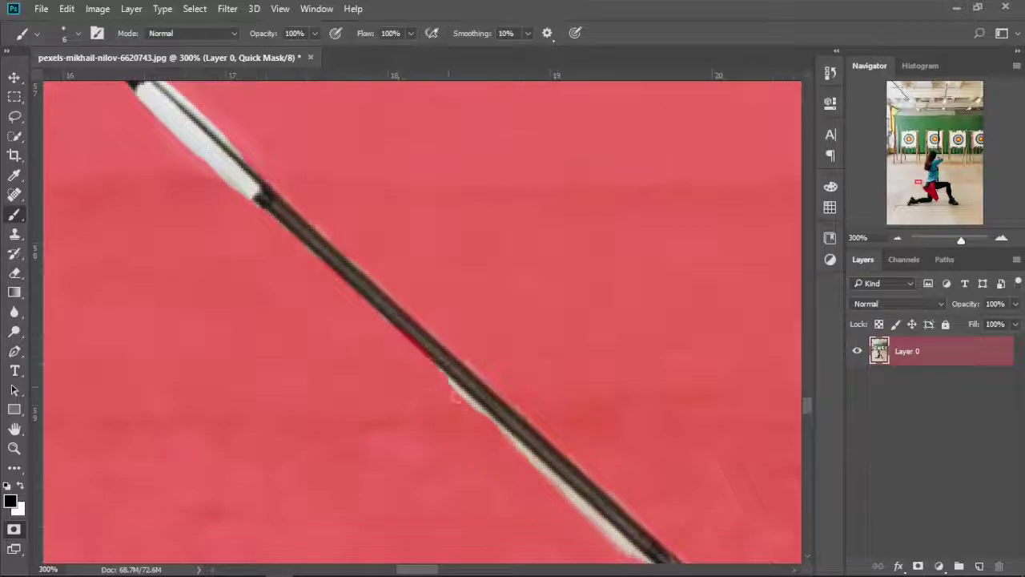
{"action": "left_click_drag", "start_coordinate": [501, 489], "coordinate": [350, 373]}
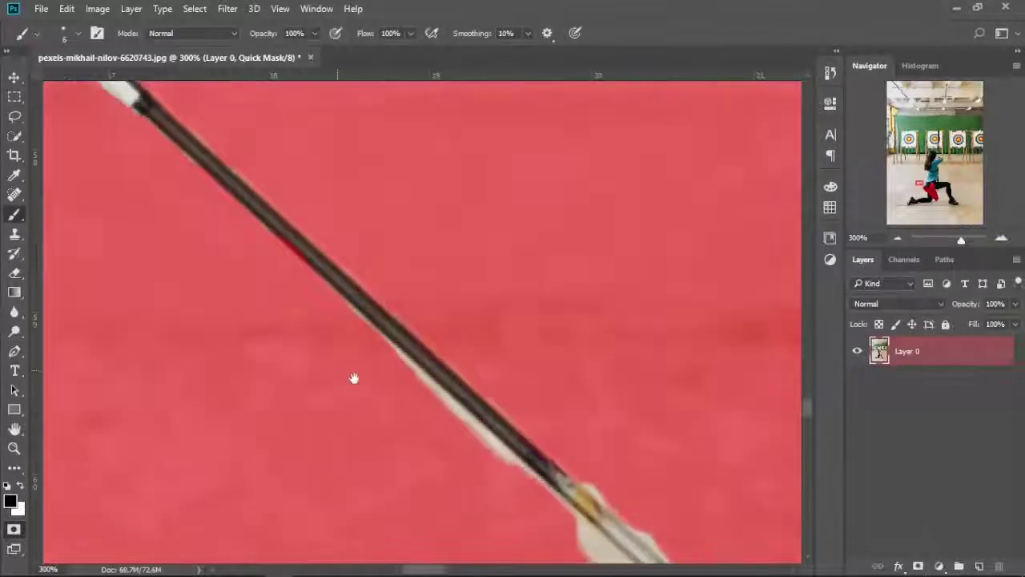
{"action": "left_click_drag", "start_coordinate": [541, 492], "coordinate": [342, 301]}
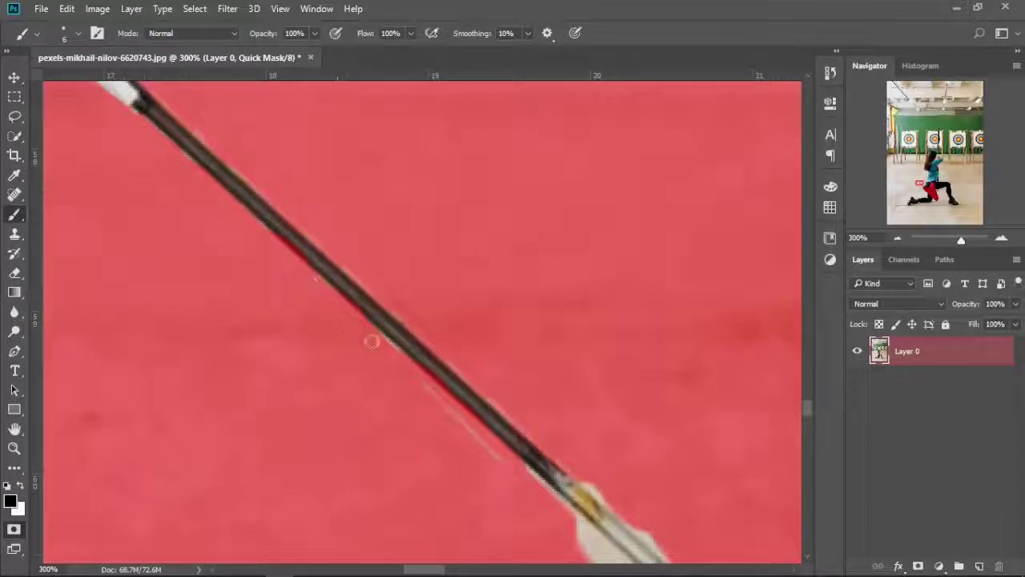
{"action": "left_click_drag", "start_coordinate": [429, 390], "coordinate": [506, 479]}
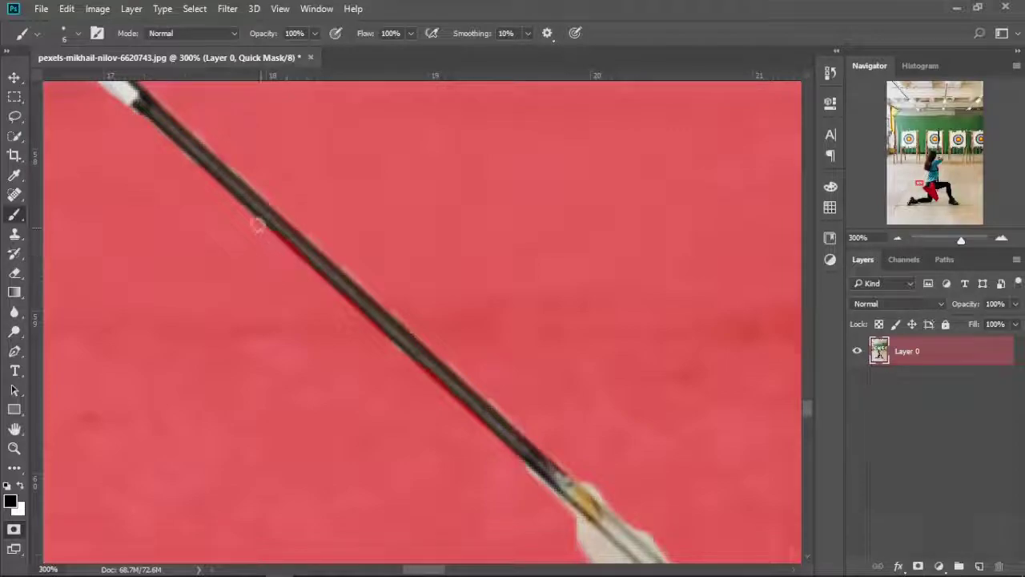
Unmask the shaft's edge in white, mask the remaining halo, and preview the selection
{"action": "key", "text": "x"}
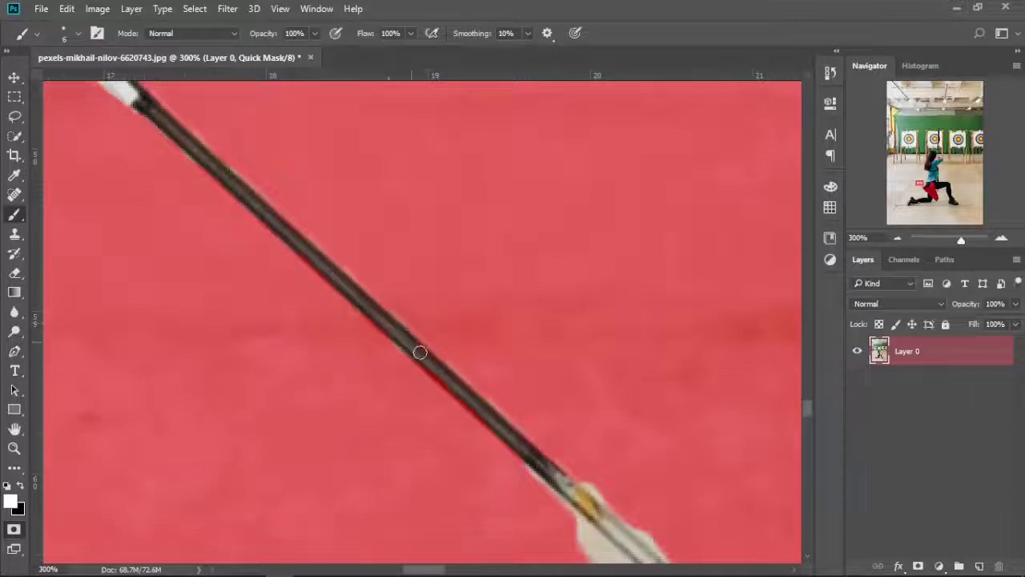
{"action": "left_click_drag", "start_coordinate": [420, 353], "coordinate": [484, 418]}
{"action": "key", "text": "x"}
{"action": "mouse_move", "coordinate": [359, 273]}
{"action": "left_mouse_down"}
{"action": "mouse_move", "coordinate": [410, 330]}
{"action": "mouse_move", "coordinate": [445, 333]}
{"action": "left_mouse_up"}
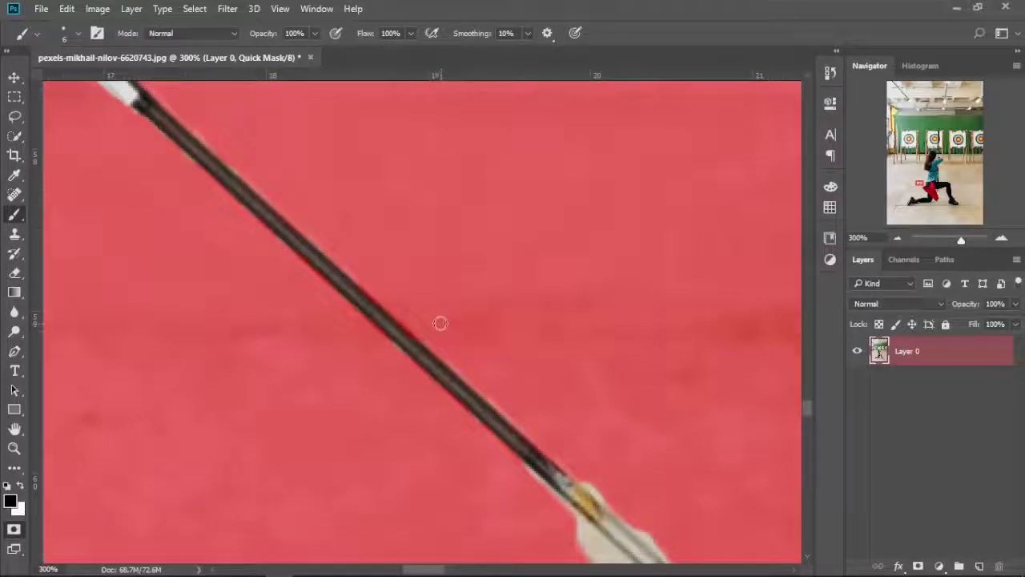
{"action": "key", "text": "q"}
{"action": "key", "text": "q"}
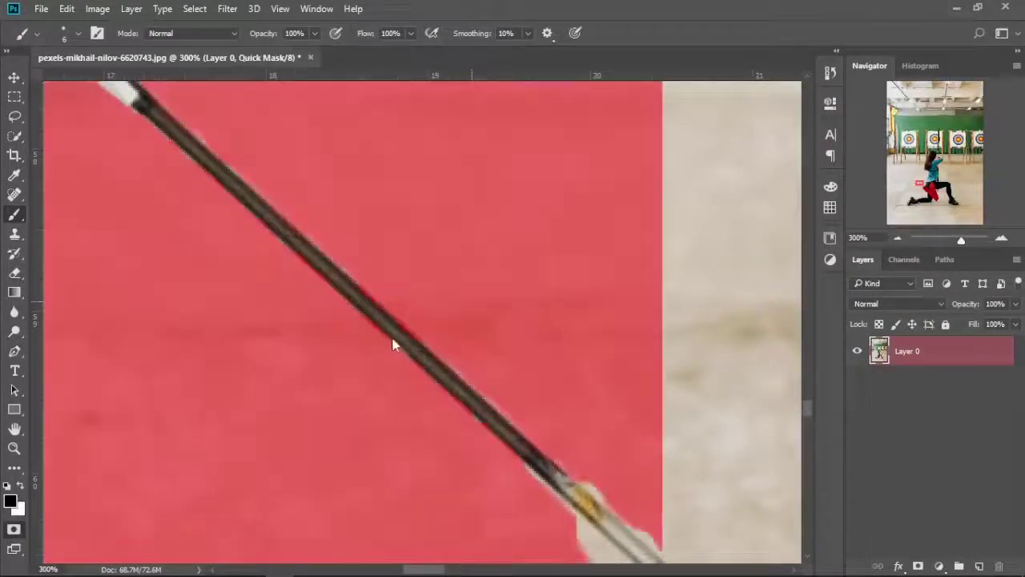
{"action": "key", "text": "x"}
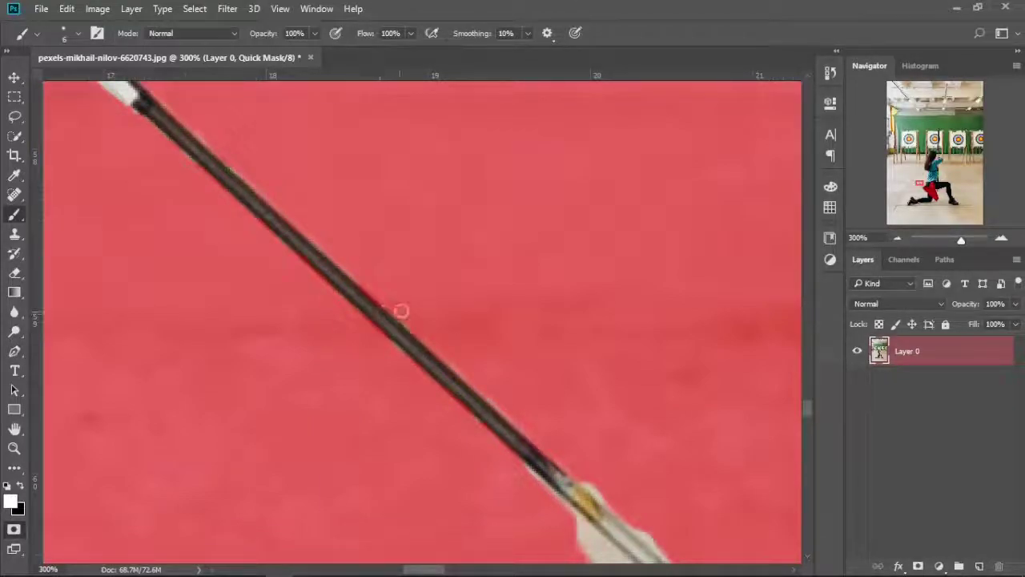
{"action": "key", "text": "x"}
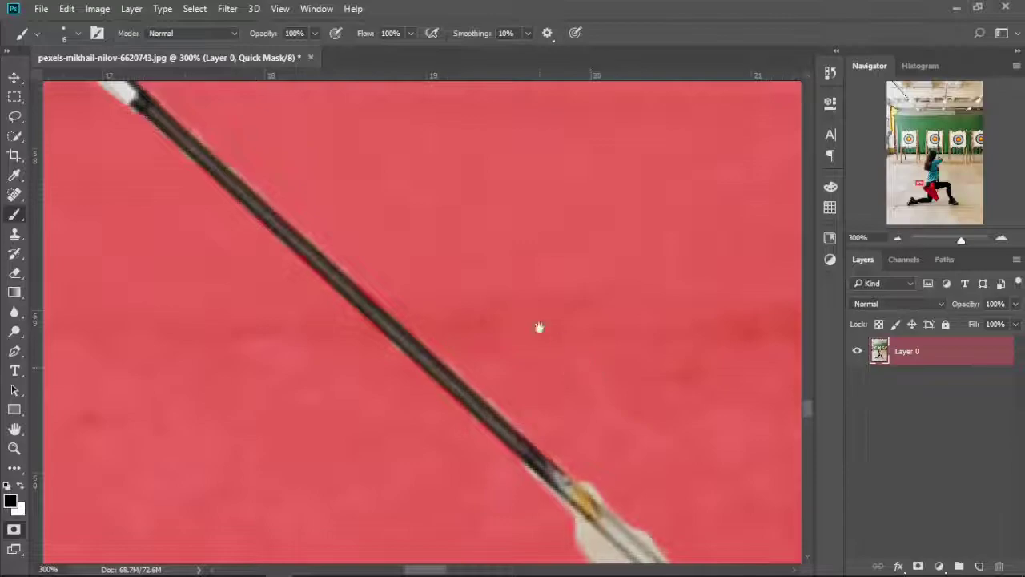
{"action": "left_click_drag", "start_coordinate": [539, 328], "coordinate": [485, 296]}
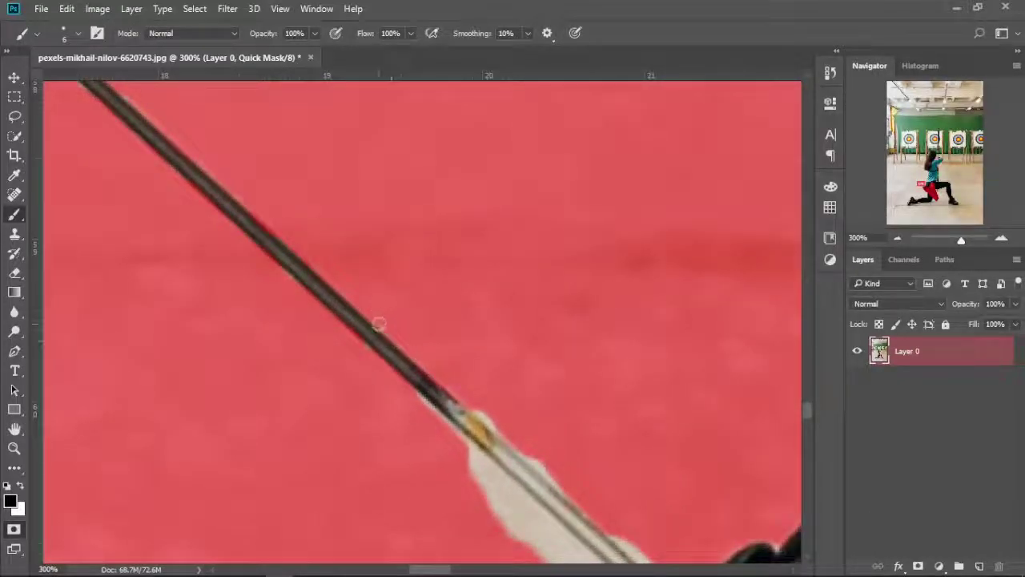
Mask the background along the left feather's edge, its lower tip, and the white squiggle
{"action": "left_click_drag", "start_coordinate": [379, 309], "coordinate": [350, 257]}
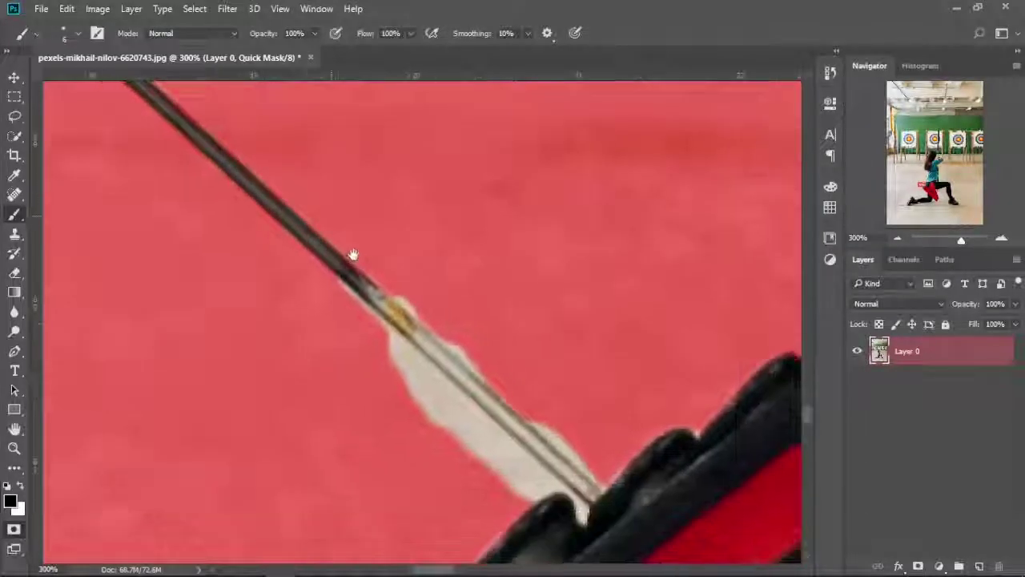
{"action": "left_click_drag", "start_coordinate": [398, 346], "coordinate": [529, 490]}
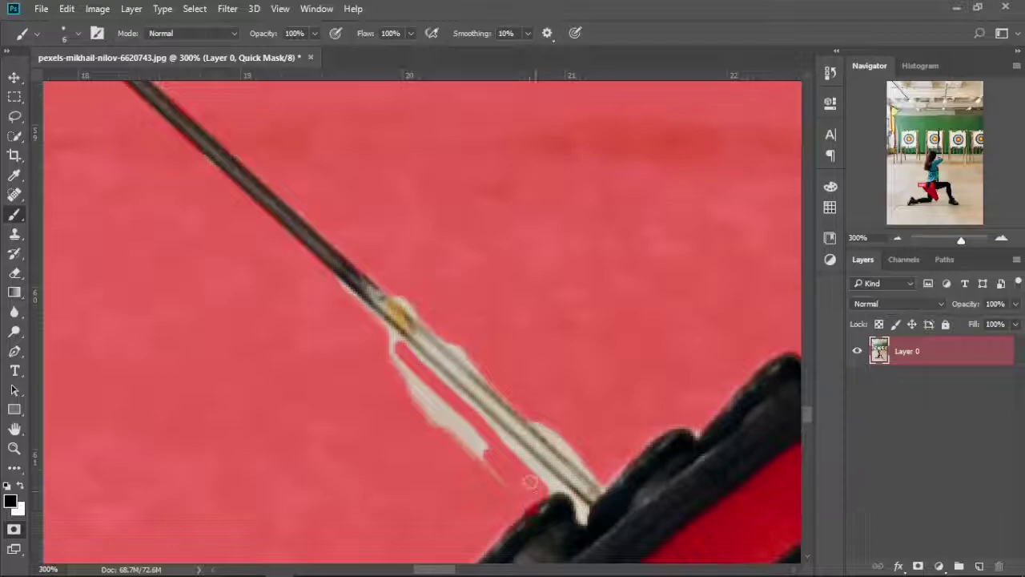
{"action": "mouse_move", "coordinate": [531, 481]}
{"action": "left_mouse_down"}
{"action": "mouse_move", "coordinate": [474, 446]}
{"action": "mouse_move", "coordinate": [415, 379]}
{"action": "left_mouse_up"}
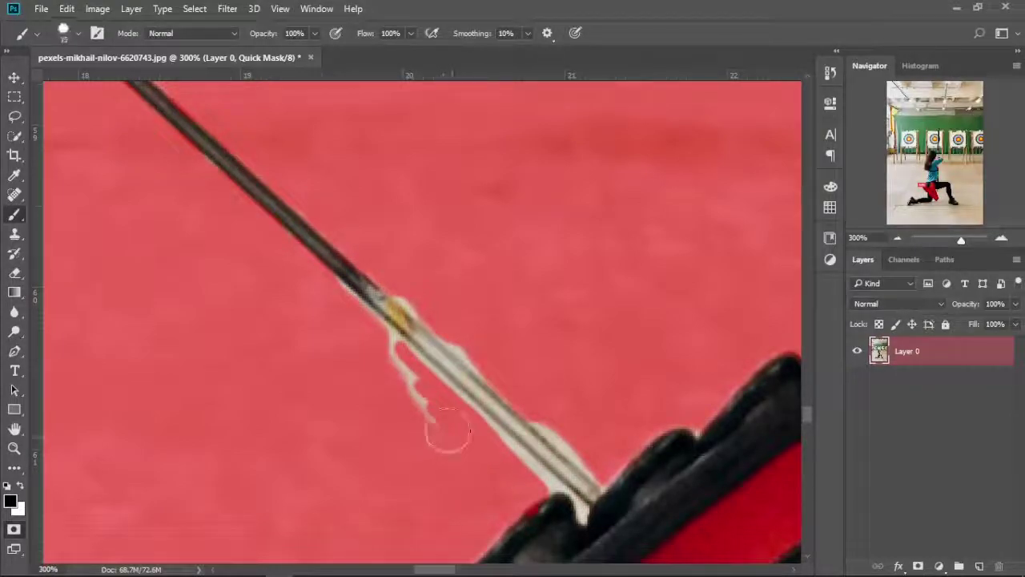
{"action": "mouse_move", "coordinate": [450, 433]}
{"action": "left_mouse_down"}
{"action": "mouse_move", "coordinate": [331, 304]}
{"action": "mouse_move", "coordinate": [515, 480]}
{"action": "left_mouse_up"}
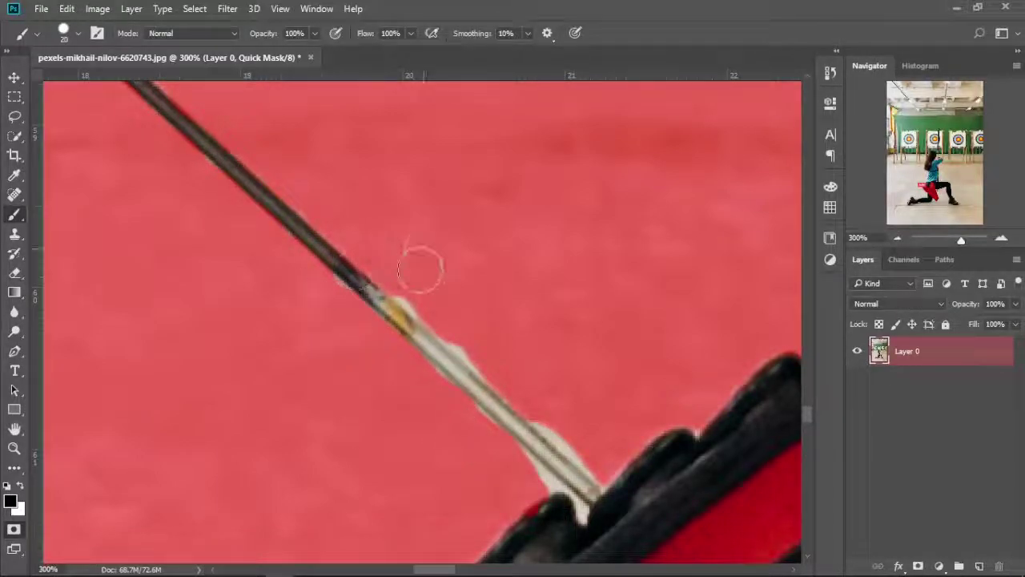
Mask the pale bulges along the shaft and feather, then preview without the overlay
{"action": "left_click_drag", "start_coordinate": [453, 320], "coordinate": [604, 463]}
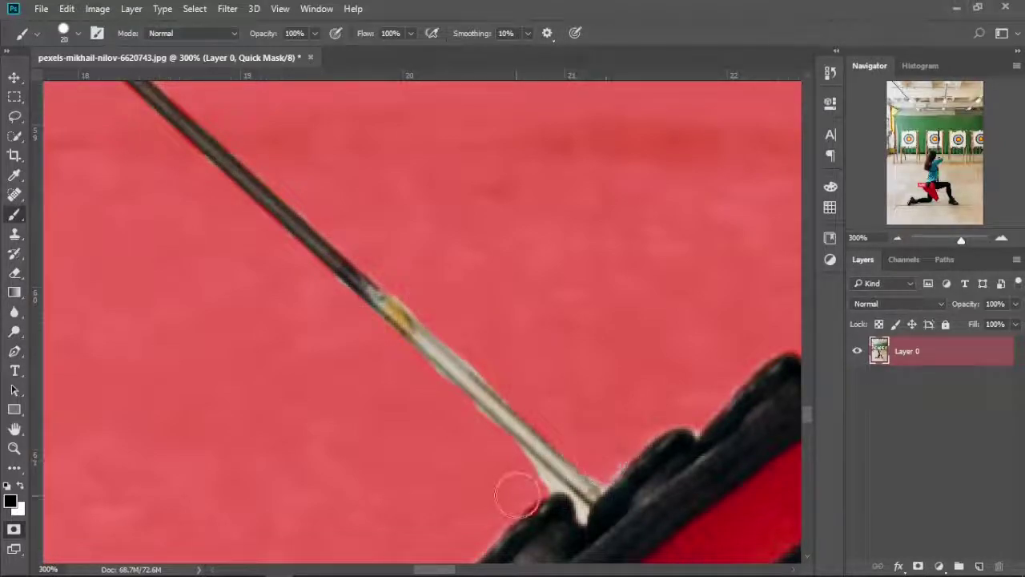
{"action": "left_click_drag", "start_coordinate": [467, 428], "coordinate": [430, 382]}
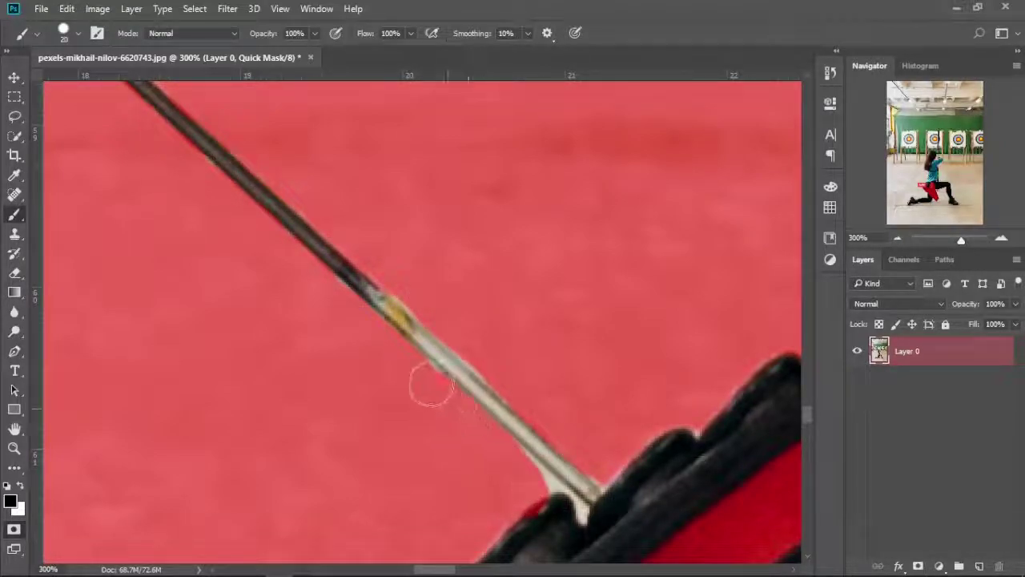
{"action": "mouse_move", "coordinate": [405, 268]}
{"action": "left_mouse_down"}
{"action": "mouse_move", "coordinate": [504, 369]}
{"action": "mouse_move", "coordinate": [405, 265]}
{"action": "left_mouse_up"}
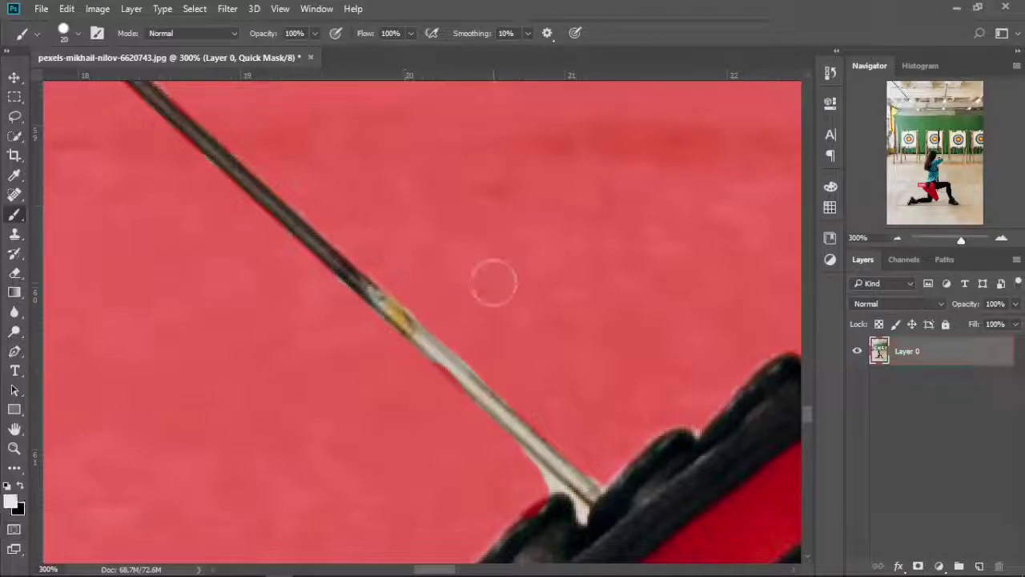
{"action": "key", "text": "q"}
{"action": "key", "text": "q"}
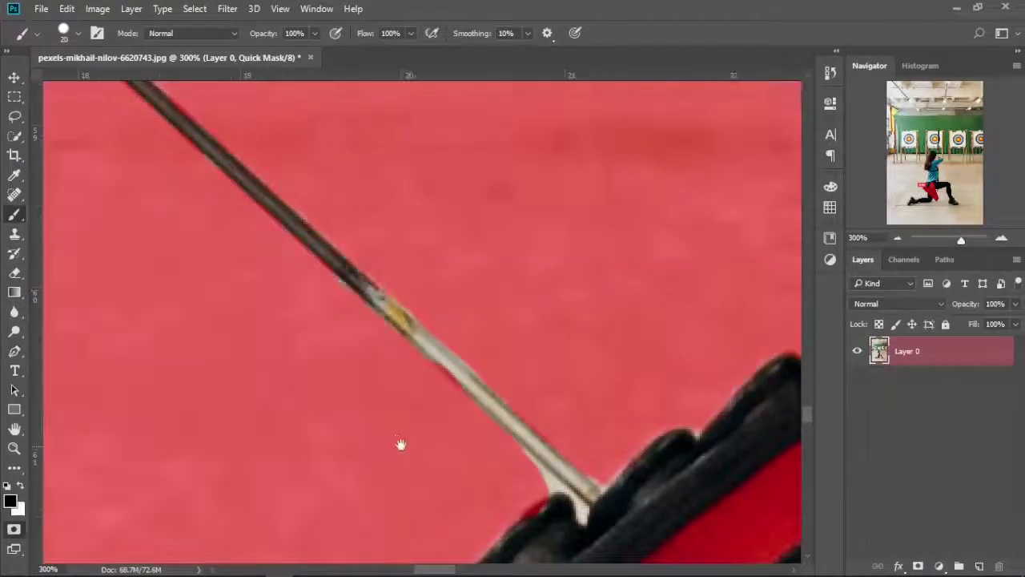
{"action": "left_click_drag", "start_coordinate": [400, 441], "coordinate": [323, 353]}
With a smaller brush, mask the shaft's pale halo and restore the quiver edge beside the arrow
{"action": "key", "text": "x"}
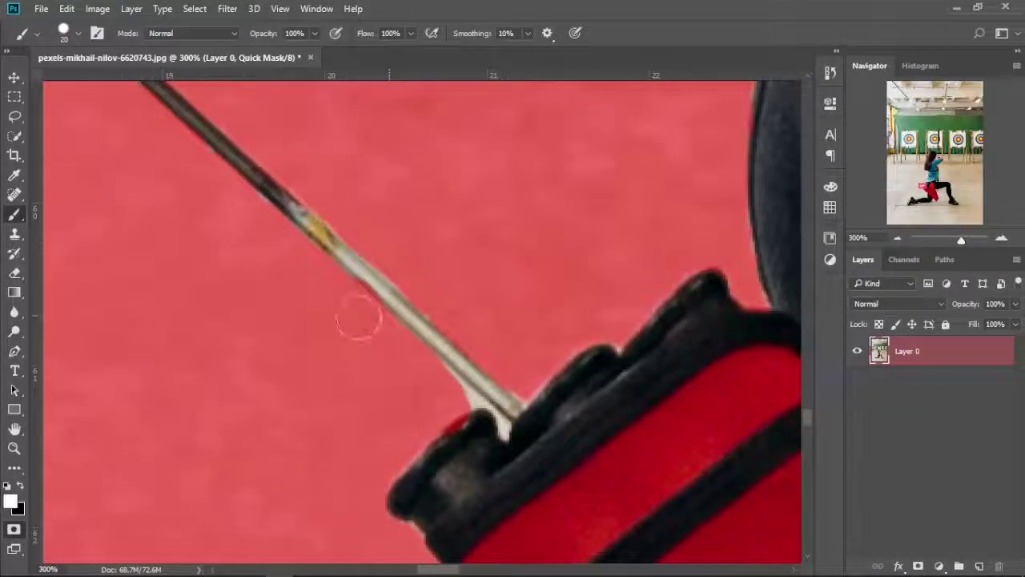
{"action": "key", "text": "bracketleft"}
{"action": "key", "text": "bracketleft"}
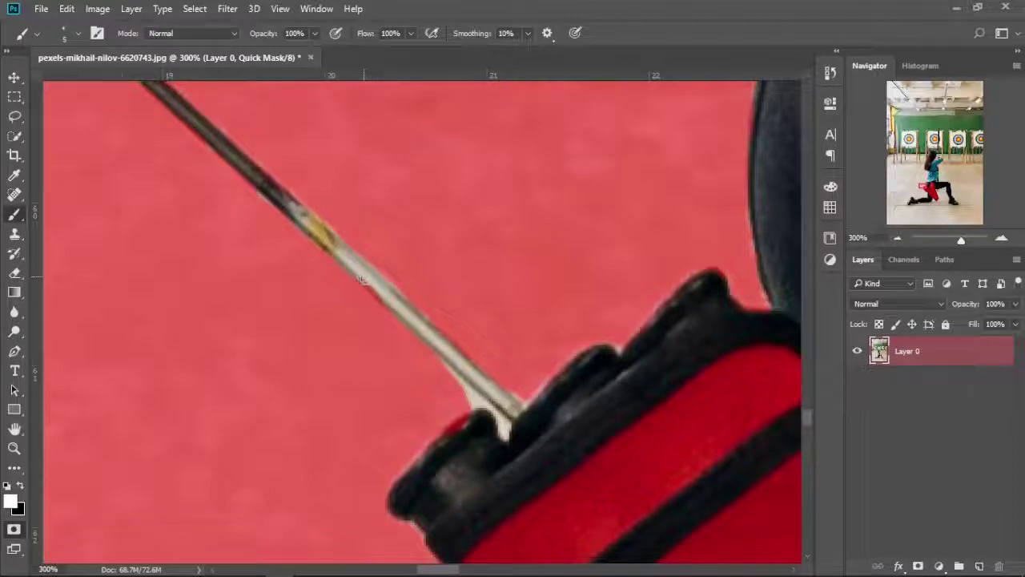
{"action": "key", "text": "x"}
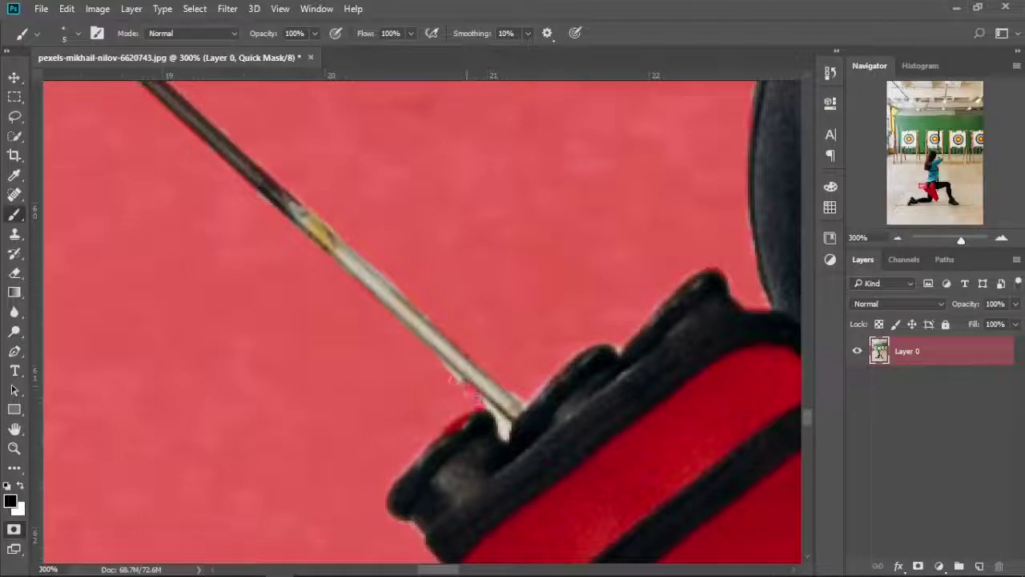
{"action": "left_click_drag", "start_coordinate": [465, 390], "coordinate": [459, 376]}
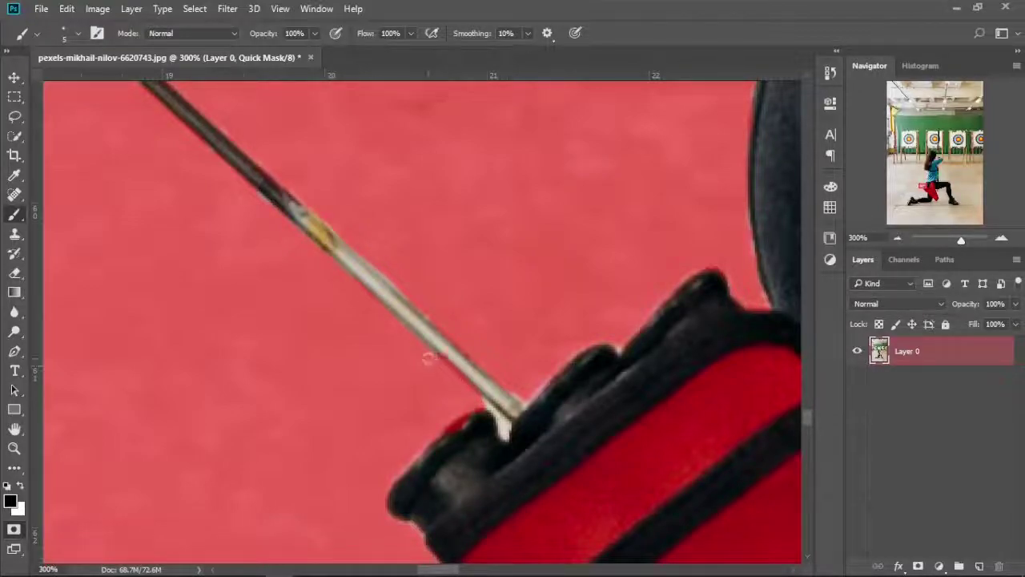
{"action": "key", "text": "x"}
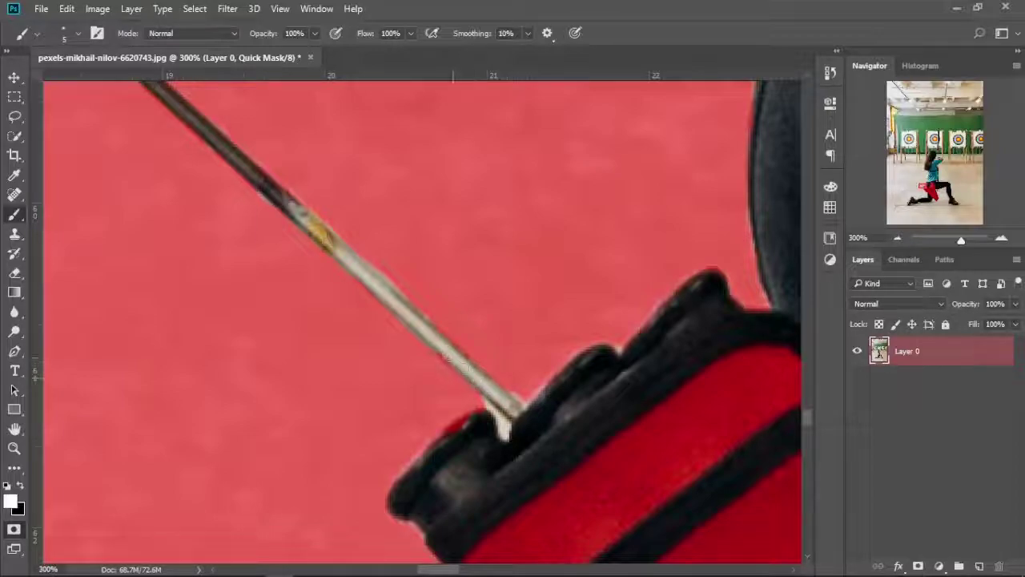
{"action": "left_click_drag", "start_coordinate": [478, 423], "coordinate": [446, 436]}
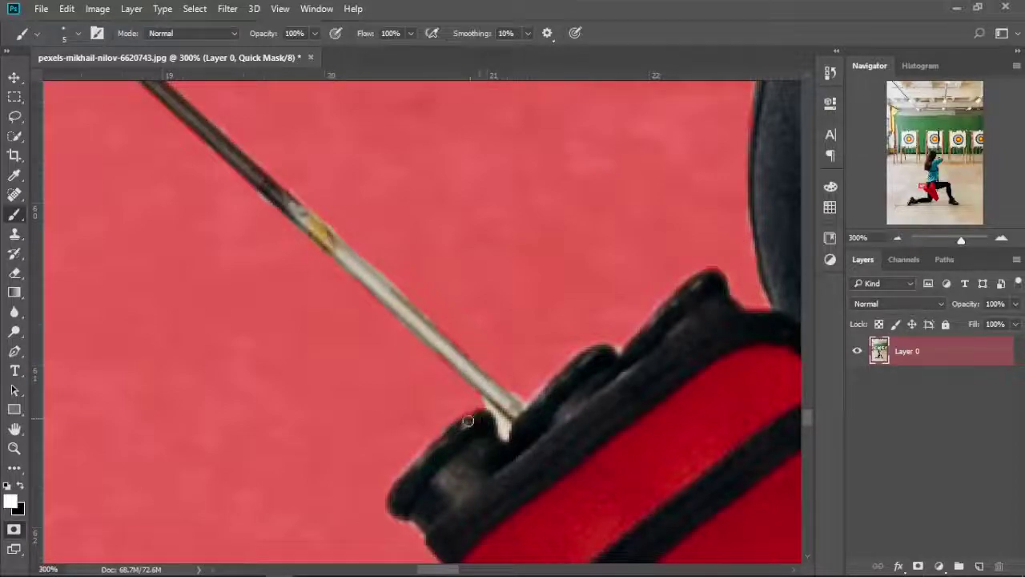
{"action": "key", "text": "x"}
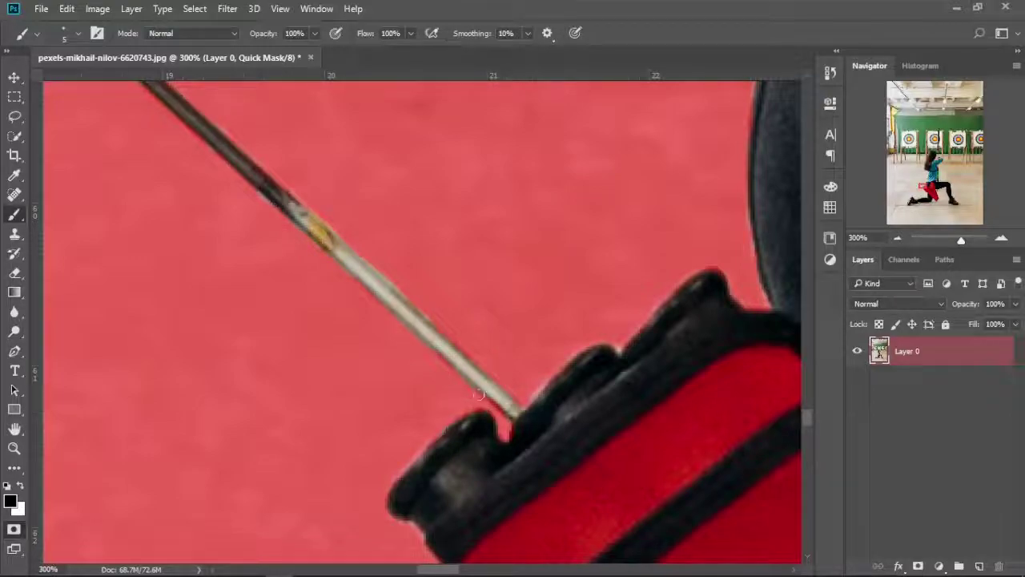
Tidy the mask around the quiver knobs, unmasking their edges and masking the background beside them
{"action": "key", "text": "x"}
{"action": "left_click_drag", "start_coordinate": [484, 419], "coordinate": [492, 428]}
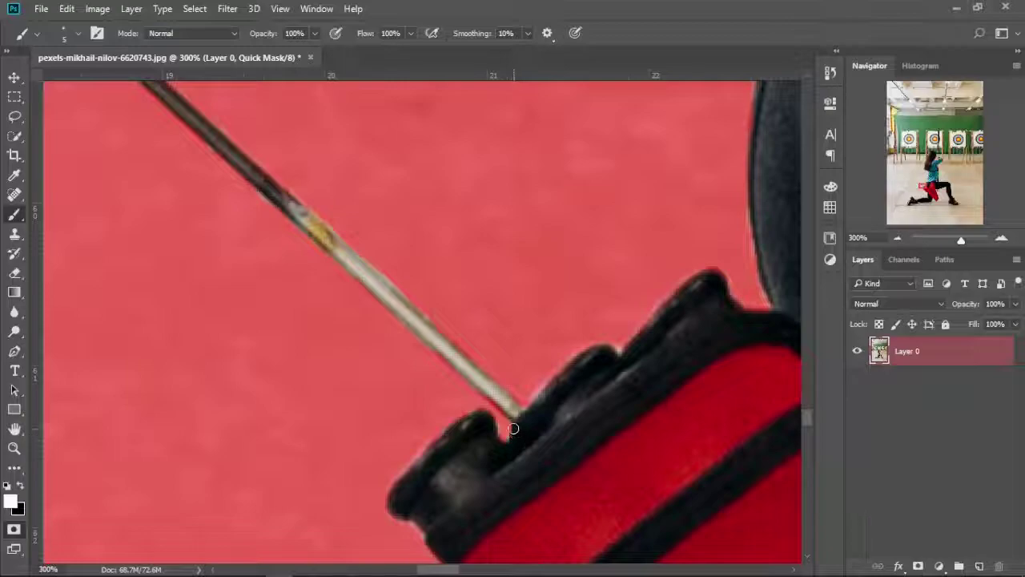
{"action": "key", "text": "x"}
{"action": "left_click_drag", "start_coordinate": [549, 400], "coordinate": [372, 394]}
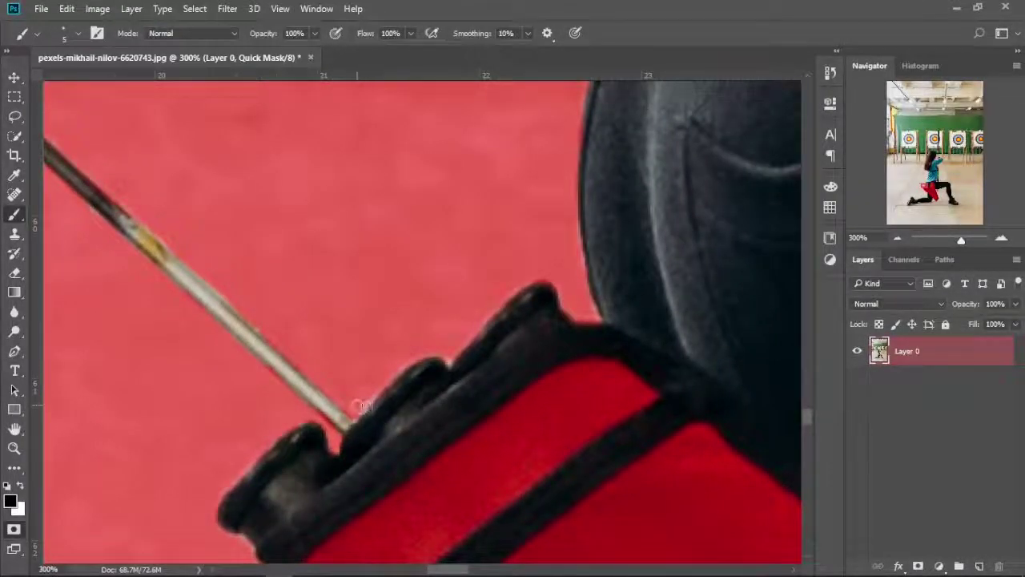
{"action": "left_click_drag", "start_coordinate": [404, 372], "coordinate": [440, 360]}
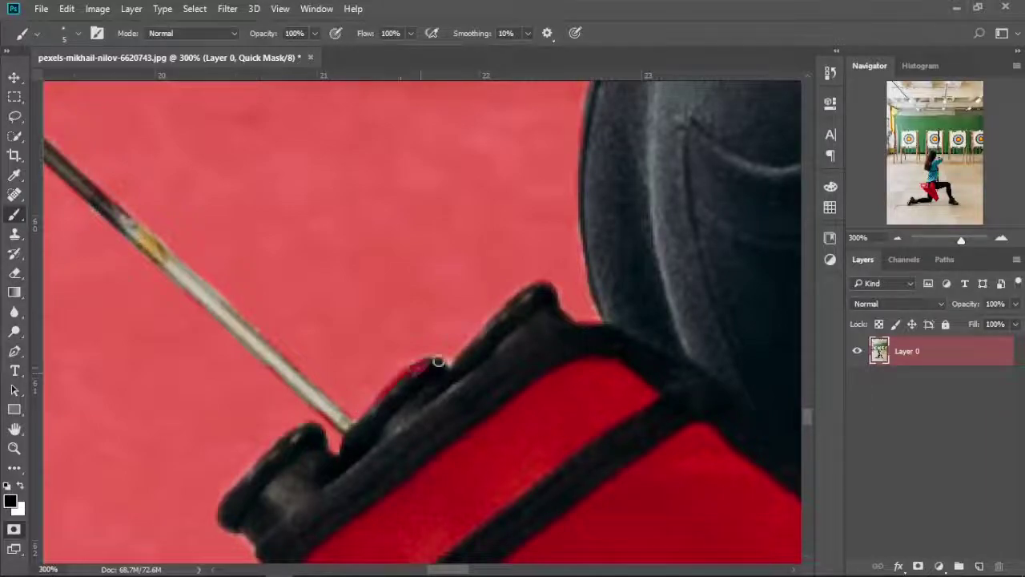
{"action": "key", "text": "x"}
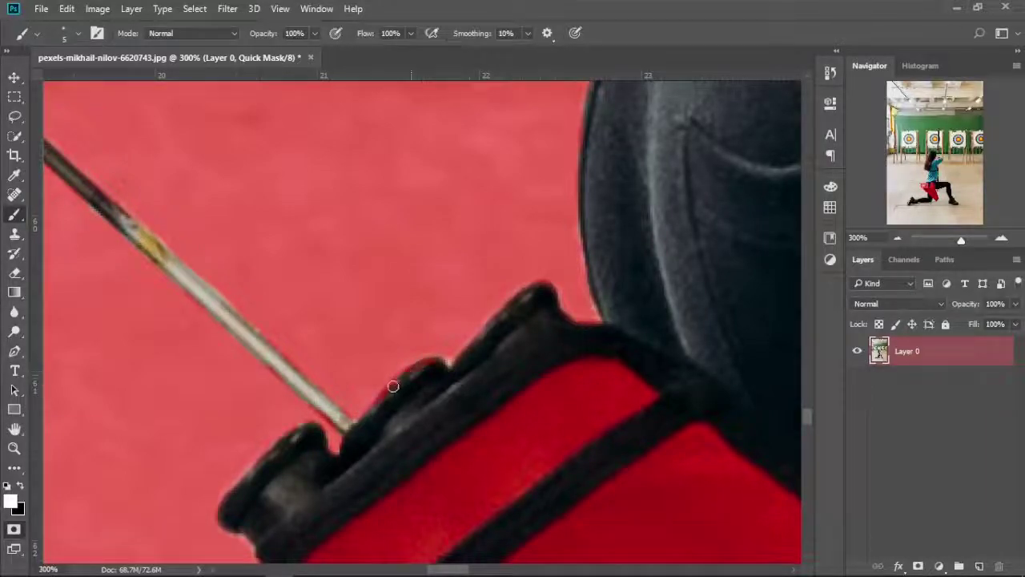
{"action": "left_click_drag", "start_coordinate": [393, 386], "coordinate": [377, 399]}
{"action": "key", "text": "x"}
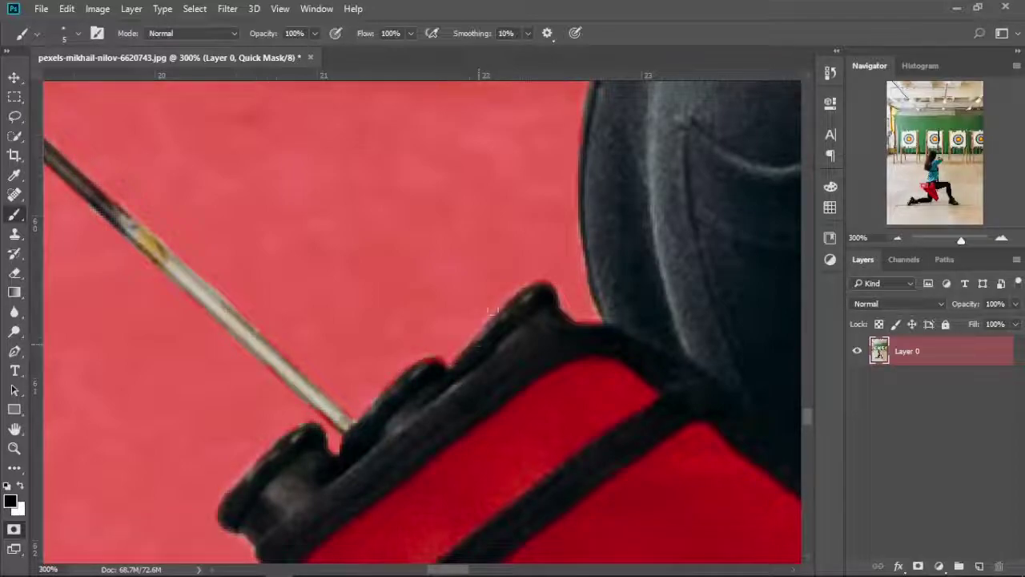
Pan and zoom the view across the archer's legs, quiver, torso and far boot
{"action": "scroll", "coordinate": [553, 258], "scroll_direction": "down", "scroll_amount": 3}
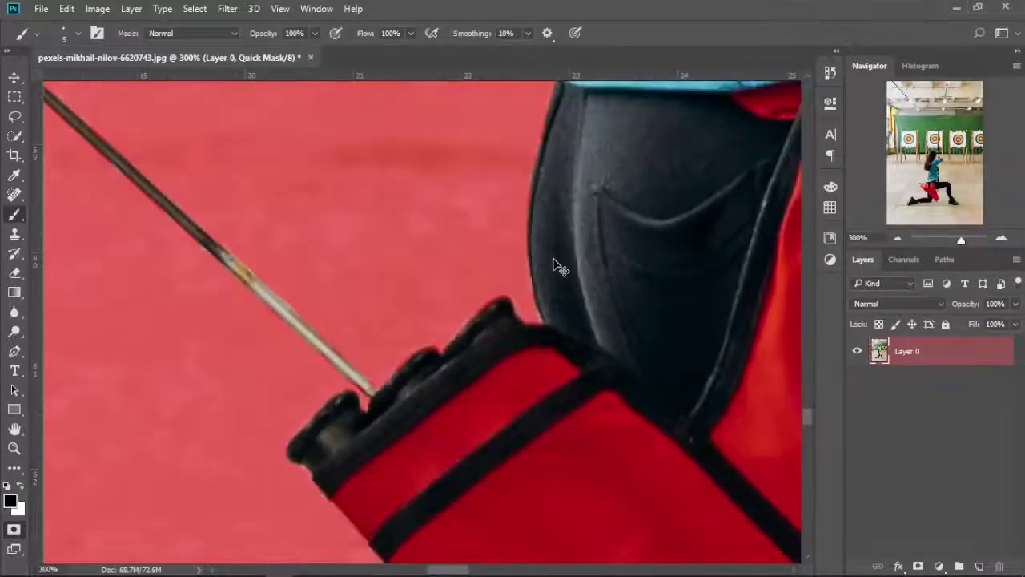
{"action": "scroll", "coordinate": [553, 258], "scroll_direction": "down", "scroll_amount": 3}
{"action": "scroll", "coordinate": [552, 257], "scroll_direction": "down", "scroll_amount": 3}
{"action": "scroll", "coordinate": [553, 258], "scroll_direction": "down", "scroll_amount": 3}
{"action": "scroll", "coordinate": [553, 257], "scroll_direction": "down", "scroll_amount": 1}
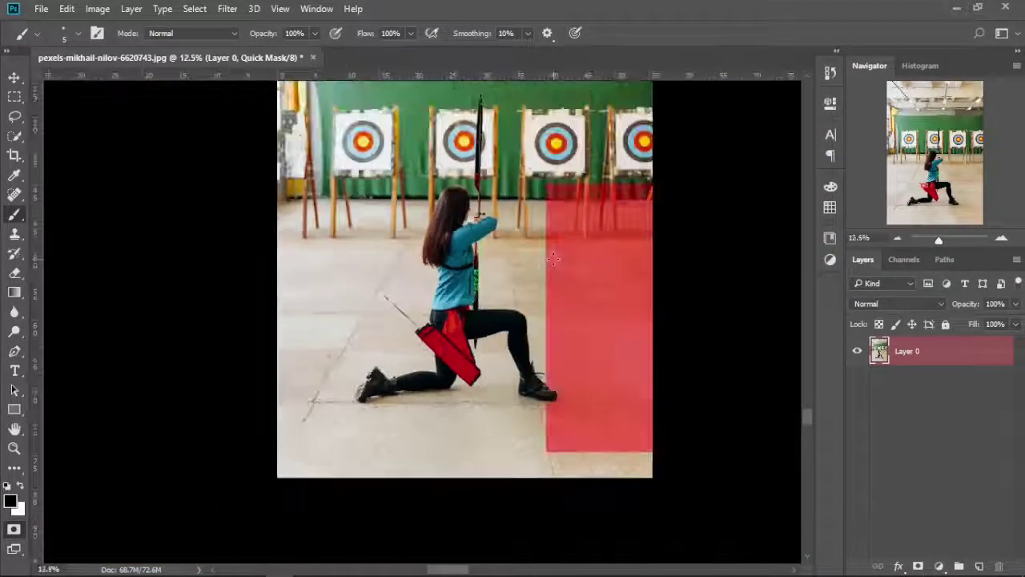
{"action": "scroll", "coordinate": [555, 265], "scroll_direction": "down", "scroll_amount": 1}
{"action": "scroll", "coordinate": [552, 264], "scroll_direction": "up", "scroll_amount": 1}
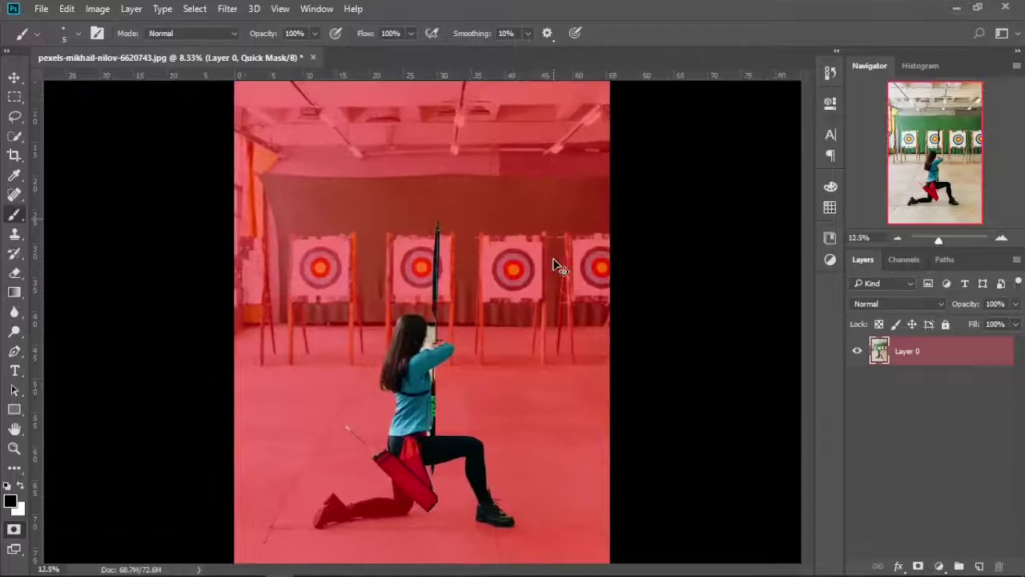
{"action": "scroll", "coordinate": [552, 265], "scroll_direction": "up", "scroll_amount": 1}
{"action": "scroll", "coordinate": [553, 264], "scroll_direction": "up", "scroll_amount": 1}
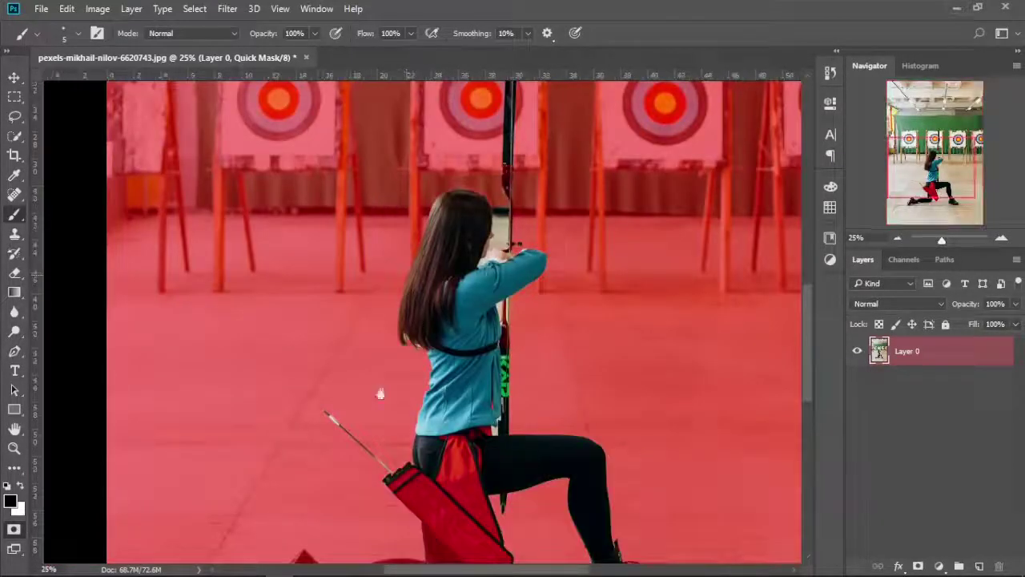
{"action": "left_click_drag", "start_coordinate": [287, 502], "coordinate": [335, 327]}
{"action": "scroll", "coordinate": [334, 327], "scroll_direction": "down", "scroll_amount": 1}
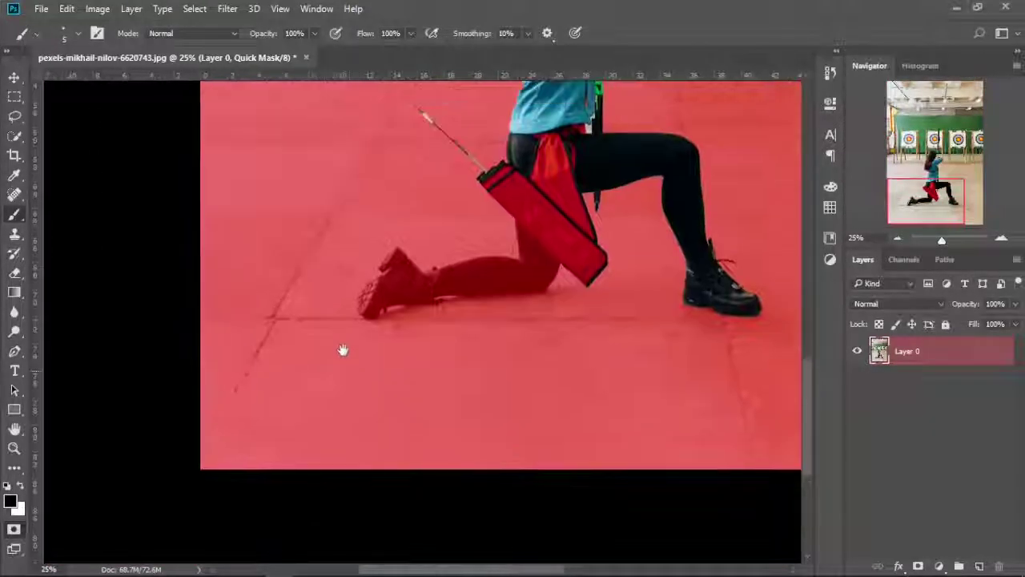
{"action": "scroll", "coordinate": [344, 352], "scroll_direction": "up", "scroll_amount": 1}
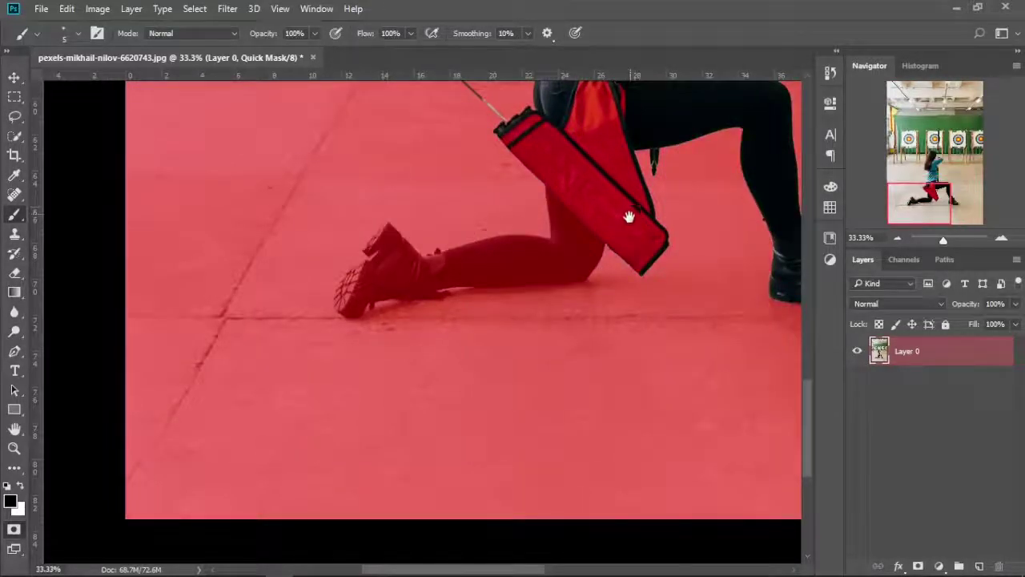
{"action": "left_click_drag", "start_coordinate": [625, 243], "coordinate": [531, 361]}
Add the kneeling lower leg, boot and whole boot sole to the selection using an enlarged Quick Selection brush
{"action": "key", "text": "q"}
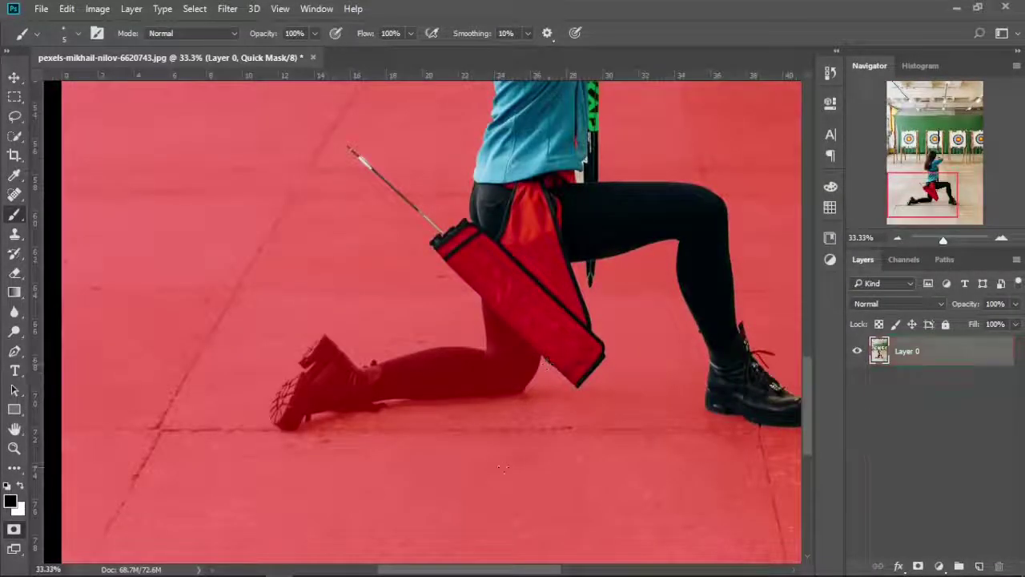
{"action": "key", "text": "w"}
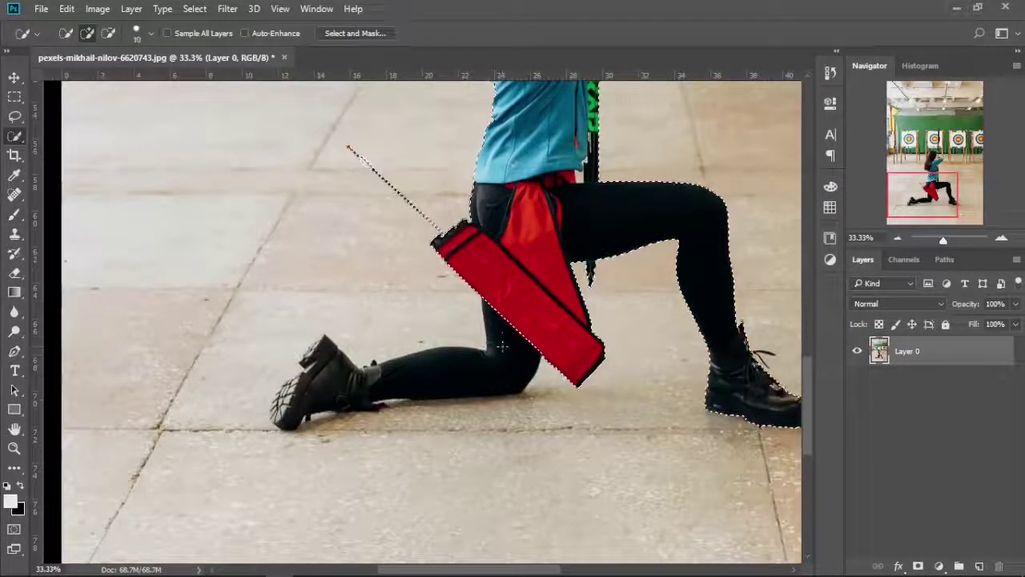
{"action": "key", "text": "bracketright"}
{"action": "key", "text": "bracketright"}
{"action": "key", "text": "bracketright"}
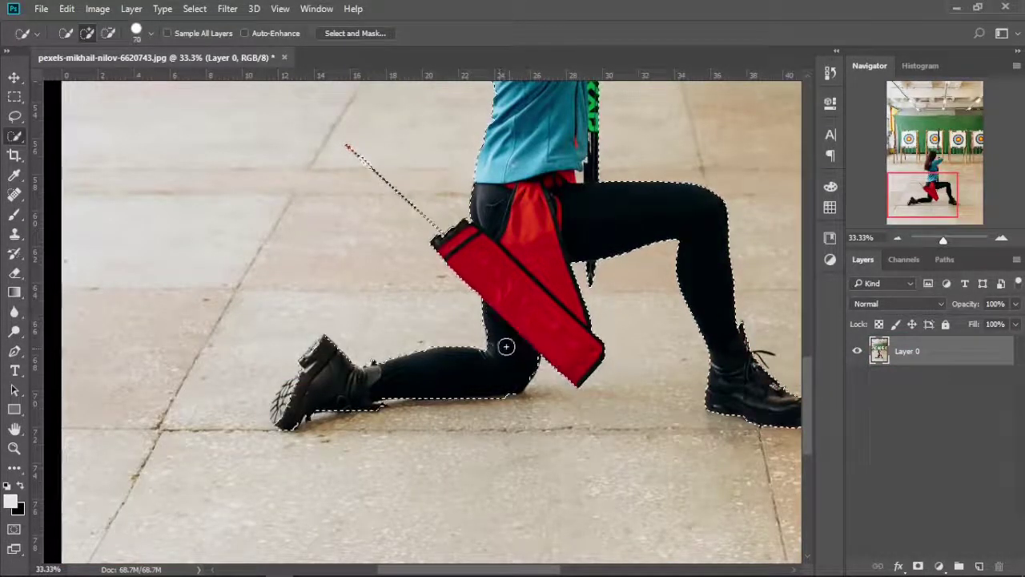
{"action": "left_click", "coordinate": [457, 362]}
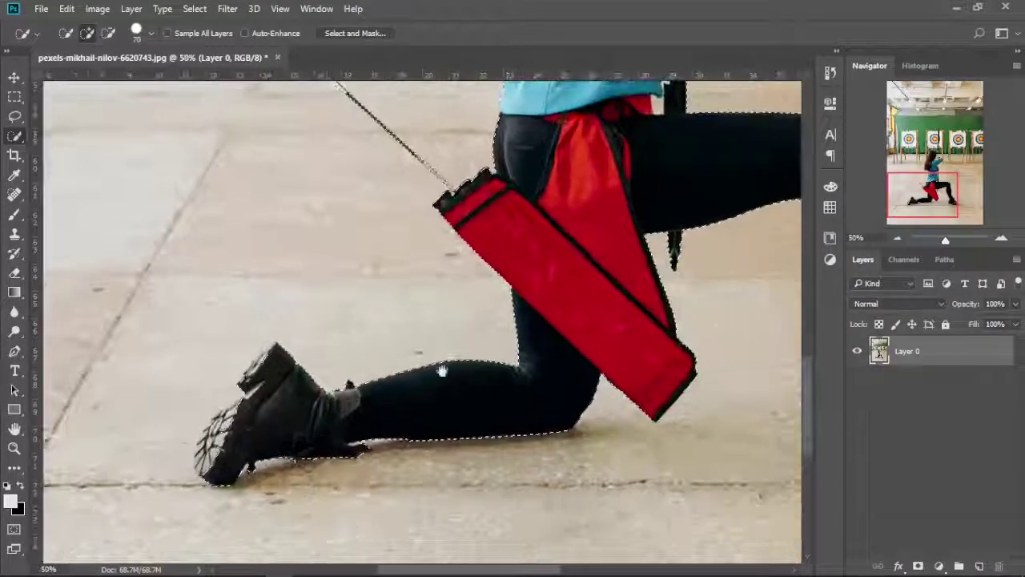
{"action": "key", "text": "ctrl+plus"}
{"action": "left_click_drag", "start_coordinate": [271, 407], "coordinate": [226, 455]}
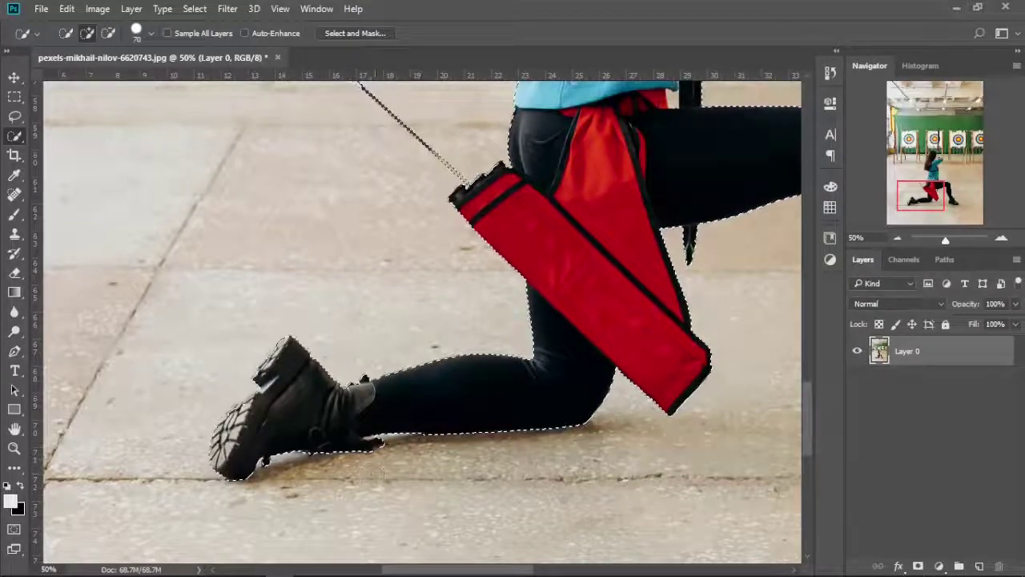
{"action": "left_click_drag", "start_coordinate": [458, 473], "coordinate": [410, 494]}
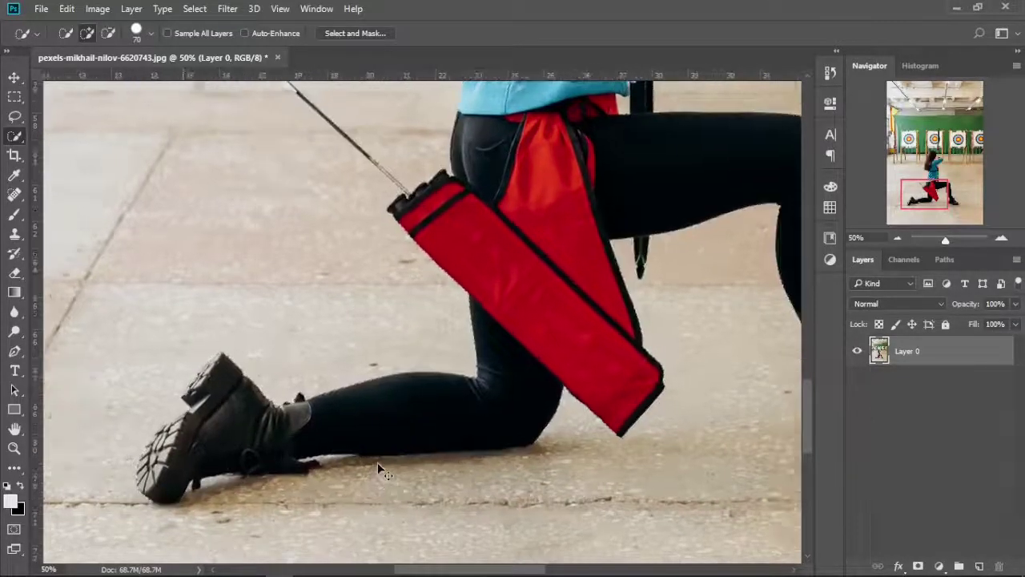
{"action": "key", "text": "ctrl+1"}
{"action": "mouse_move", "coordinate": [416, 403]}
{"action": "left_mouse_down"}
{"action": "mouse_move", "coordinate": [480, 279]}
{"action": "mouse_move", "coordinate": [518, 255]}
{"action": "left_mouse_up"}
In Quick Mask, paint out the floor along the shoe and leg bottom, restoring a small shoe patch
{"action": "key", "text": "q"}
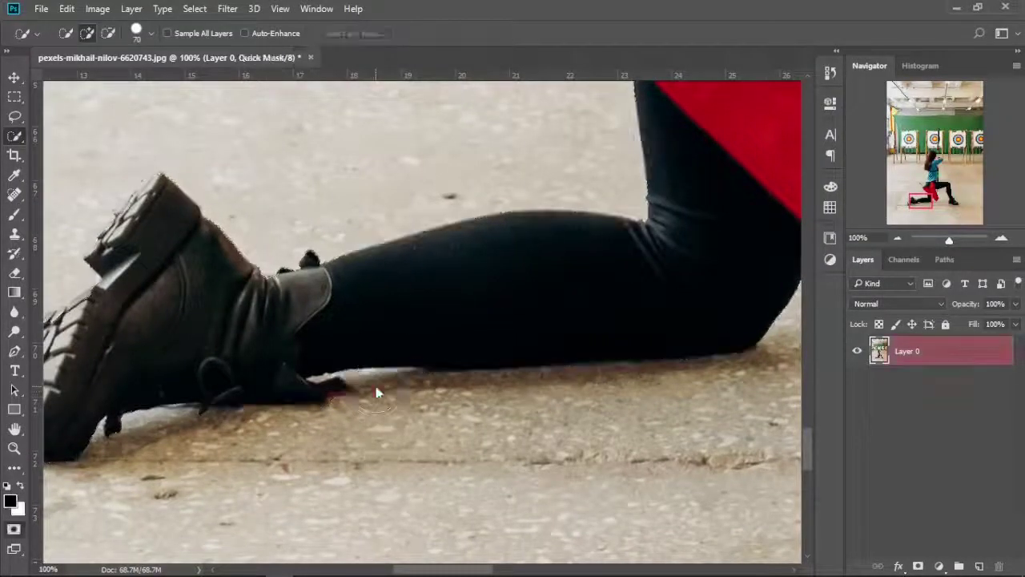
{"action": "key", "text": "b"}
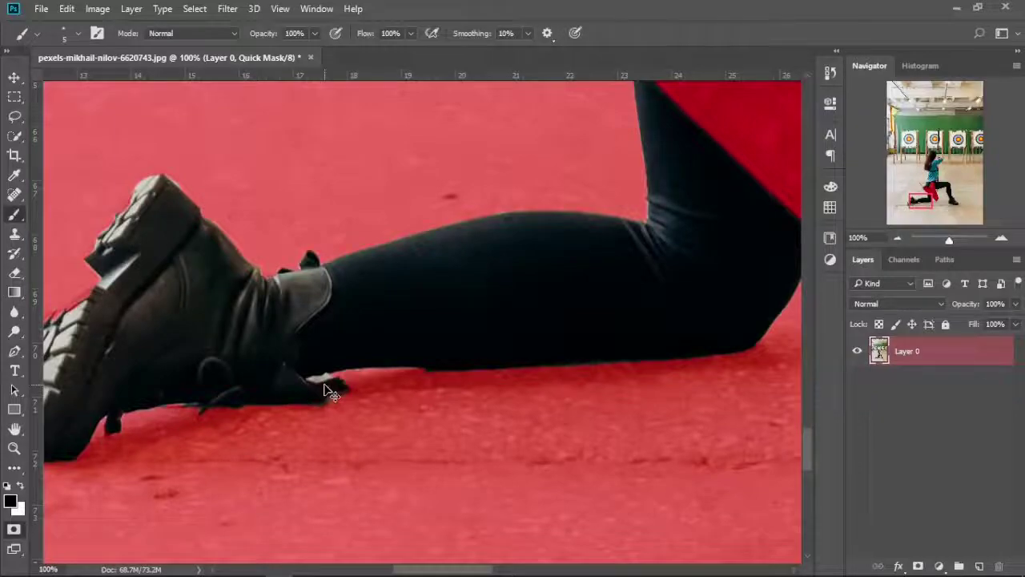
{"action": "scroll", "coordinate": [332, 393], "scroll_direction": "up", "scroll_amount": 2}
{"action": "scroll", "coordinate": [327, 393], "scroll_direction": "up", "scroll_amount": 1}
{"action": "scroll", "coordinate": [288, 403], "scroll_direction": "up", "scroll_amount": 1}
{"action": "scroll", "coordinate": [453, 341], "scroll_direction": "up", "scroll_amount": 1}
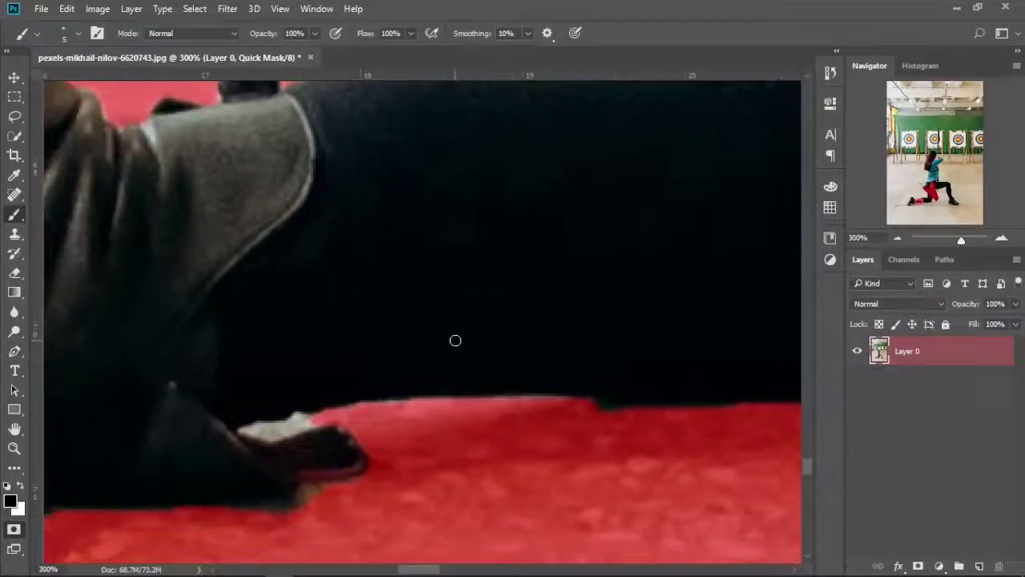
{"action": "mouse_move", "coordinate": [334, 408]}
{"action": "left_mouse_down"}
{"action": "mouse_move", "coordinate": [312, 430]}
{"action": "mouse_move", "coordinate": [243, 431]}
{"action": "left_mouse_up"}
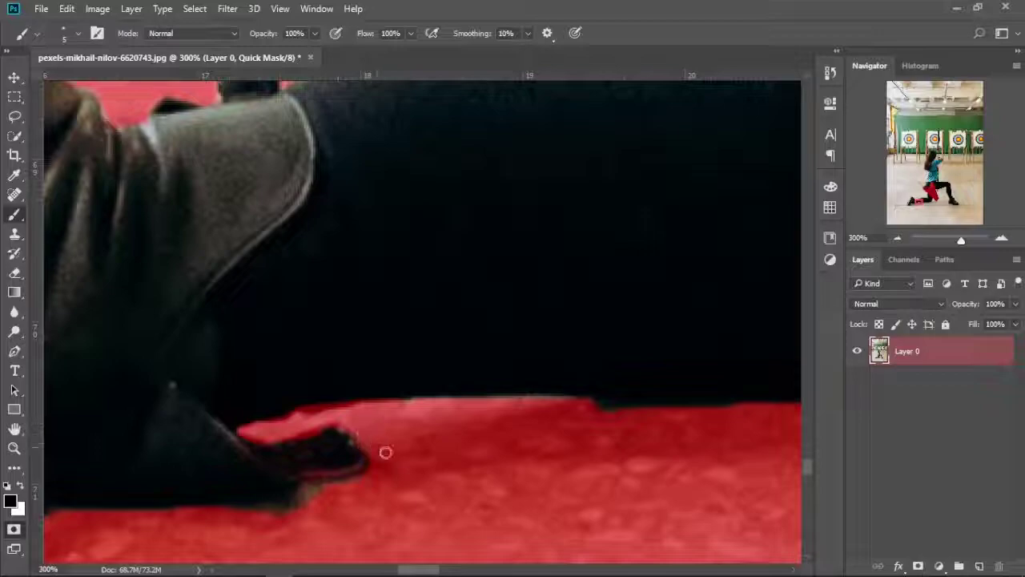
{"action": "key", "text": "ctrl+z"}
{"action": "key", "text": "x"}
{"action": "left_click", "coordinate": [305, 440]}
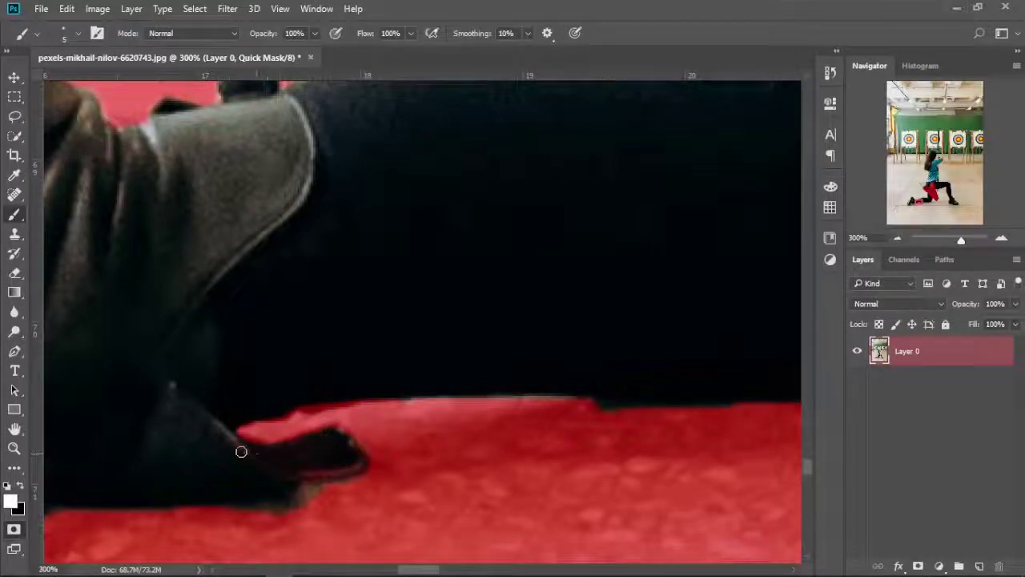
{"action": "key", "text": "x"}
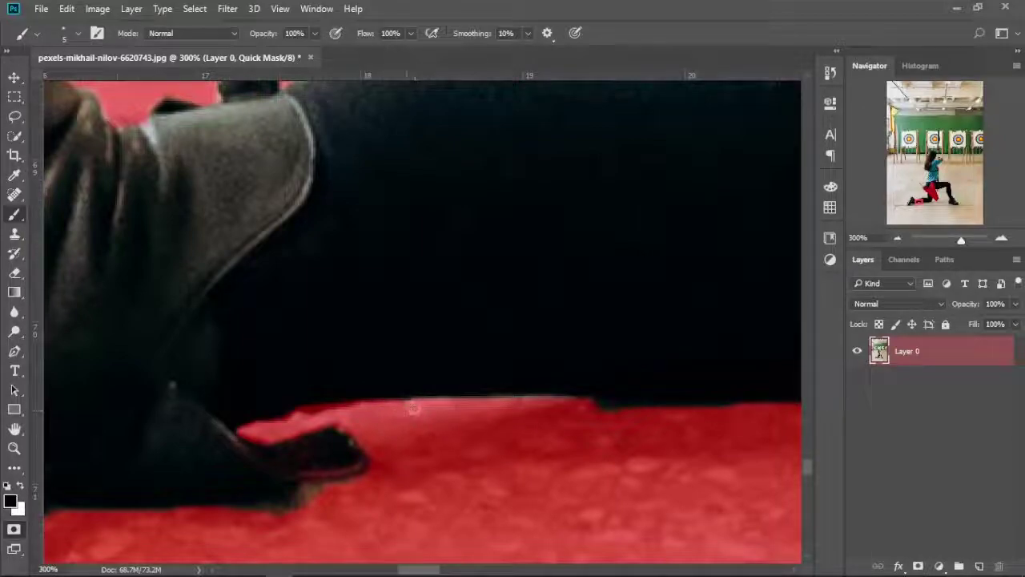
{"action": "left_click_drag", "start_coordinate": [410, 410], "coordinate": [506, 407]}
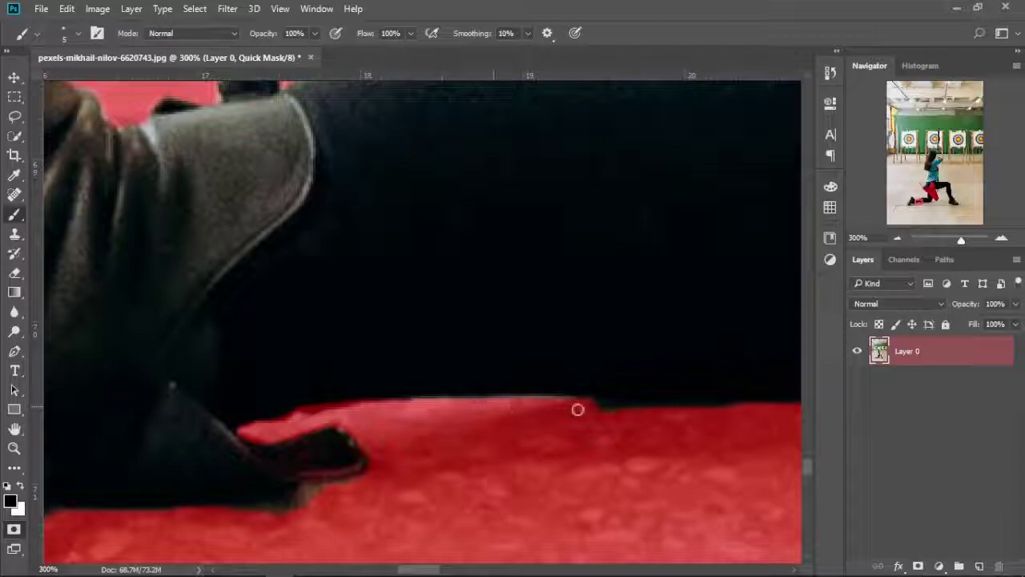
Zoom and pan to inspect the mask along the boot's lower edge
{"action": "scroll", "coordinate": [581, 417], "scroll_direction": "down", "scroll_amount": 6}
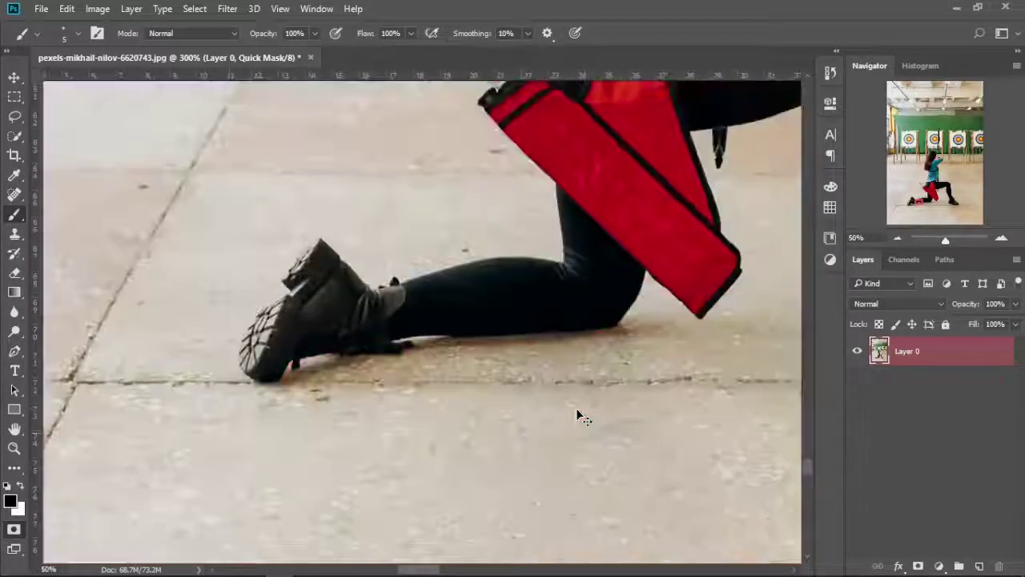
{"action": "scroll", "coordinate": [578, 415], "scroll_direction": "down", "scroll_amount": 2}
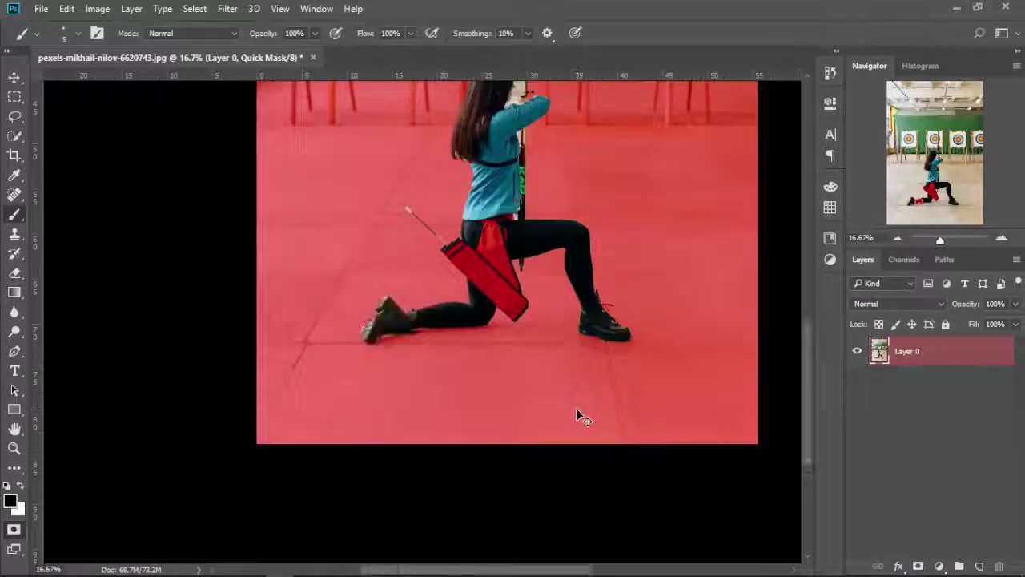
{"action": "scroll", "coordinate": [577, 409], "scroll_direction": "up", "scroll_amount": 1}
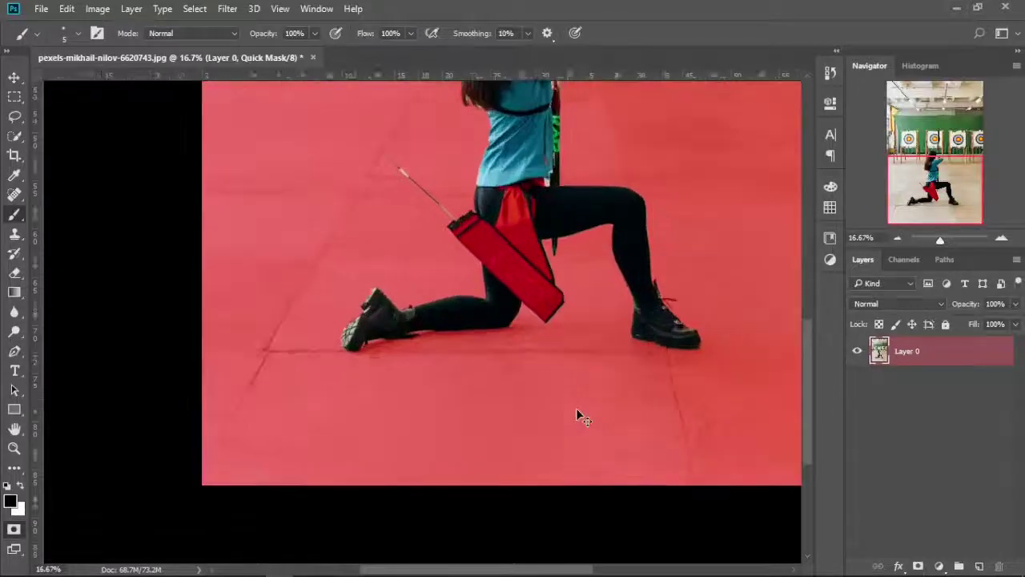
{"action": "scroll", "coordinate": [577, 410], "scroll_direction": "up", "scroll_amount": 1}
{"action": "scroll", "coordinate": [577, 409], "scroll_direction": "up", "scroll_amount": 1}
{"action": "scroll", "coordinate": [576, 409], "scroll_direction": "up", "scroll_amount": 1}
{"action": "scroll", "coordinate": [576, 410], "scroll_direction": "up", "scroll_amount": 1}
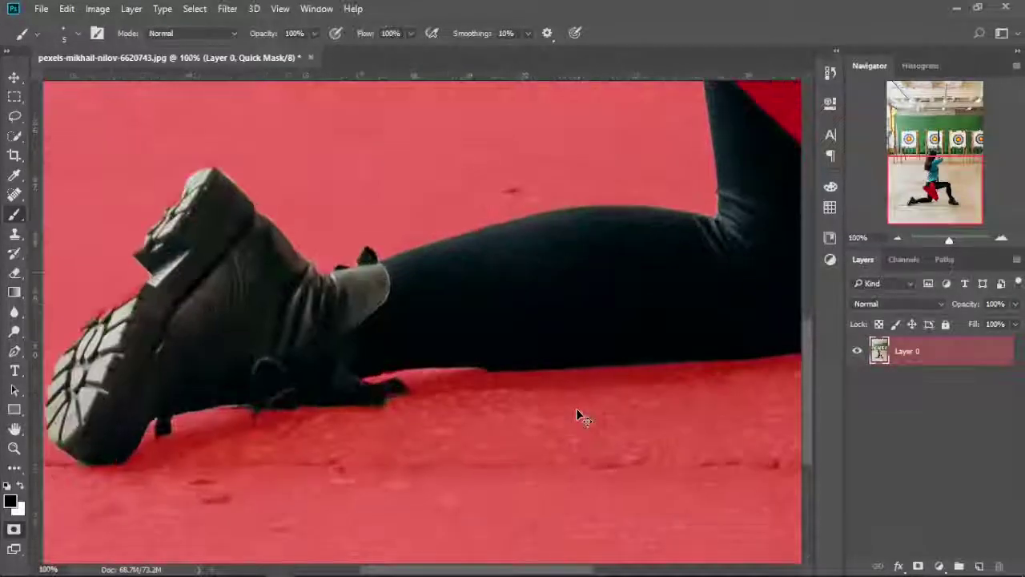
{"action": "scroll", "coordinate": [577, 409], "scroll_direction": "up", "scroll_amount": 1}
{"action": "scroll", "coordinate": [580, 413], "scroll_direction": "up", "scroll_amount": 1}
{"action": "left_click_drag", "start_coordinate": [493, 269], "coordinate": [533, 145]}
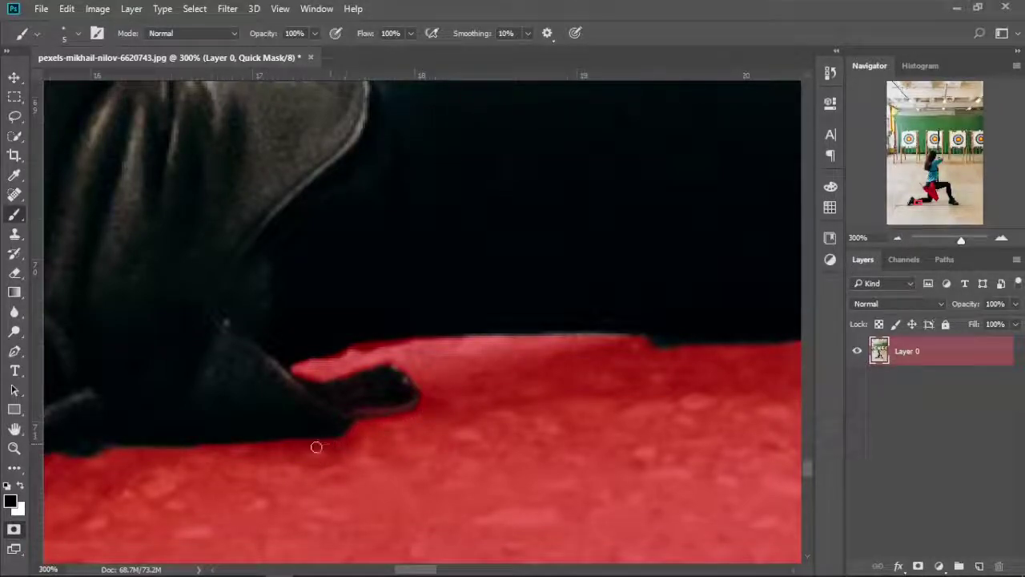
Pan over the hip and quiver to the jacket hem beside the bow
{"action": "scroll", "coordinate": [316, 446], "scroll_direction": "down", "scroll_amount": 5}
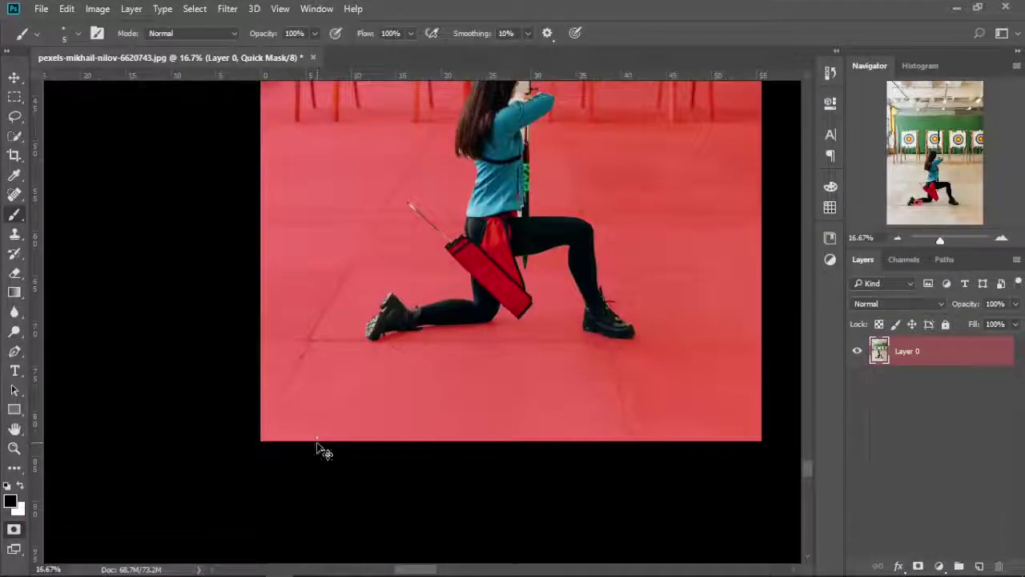
{"action": "scroll", "coordinate": [317, 446], "scroll_direction": "down", "scroll_amount": 2}
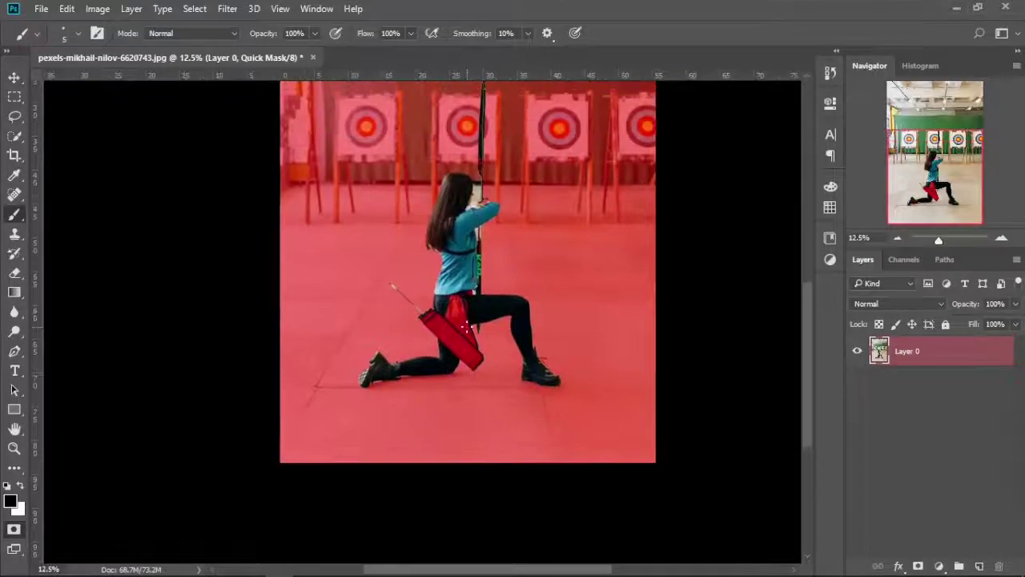
{"action": "scroll", "coordinate": [471, 333], "scroll_direction": "up", "scroll_amount": 1}
{"action": "scroll", "coordinate": [471, 332], "scroll_direction": "up", "scroll_amount": 1}
{"action": "scroll", "coordinate": [471, 332], "scroll_direction": "up", "scroll_amount": 1}
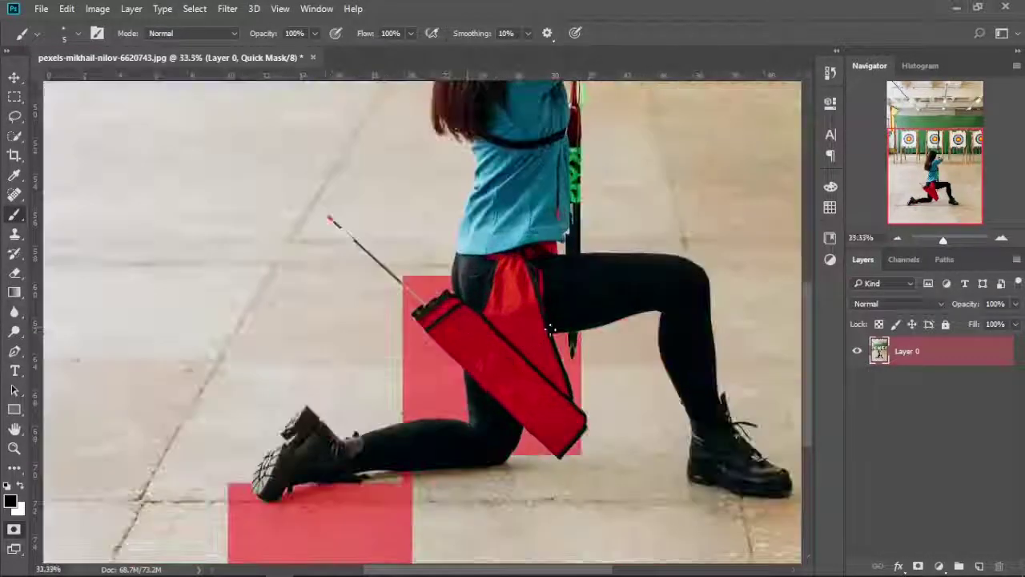
{"action": "left_click_drag", "start_coordinate": [578, 283], "coordinate": [547, 347]}
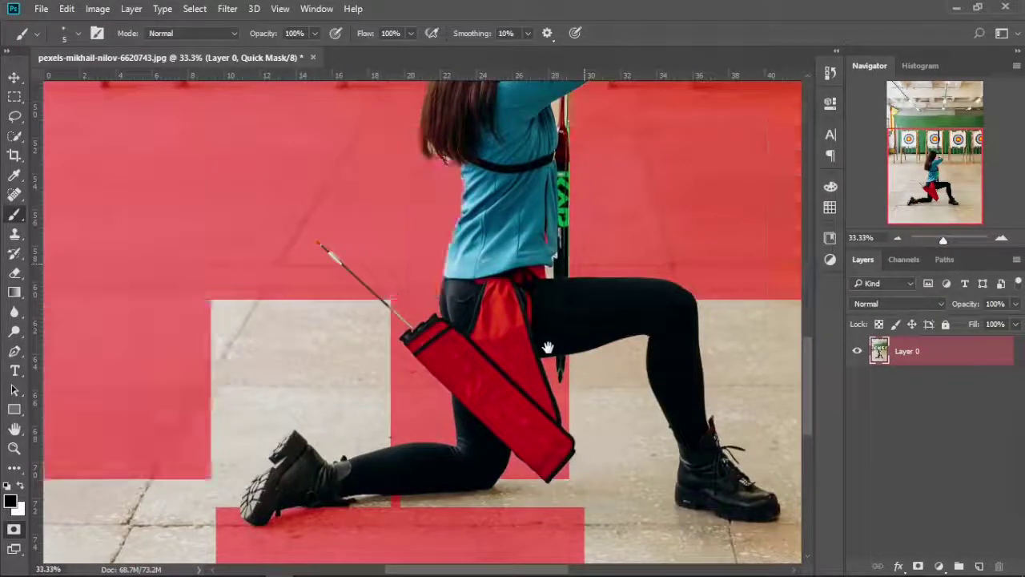
{"action": "scroll", "coordinate": [548, 348], "scroll_direction": "up", "scroll_amount": 1}
{"action": "scroll", "coordinate": [549, 355], "scroll_direction": "up", "scroll_amount": 1}
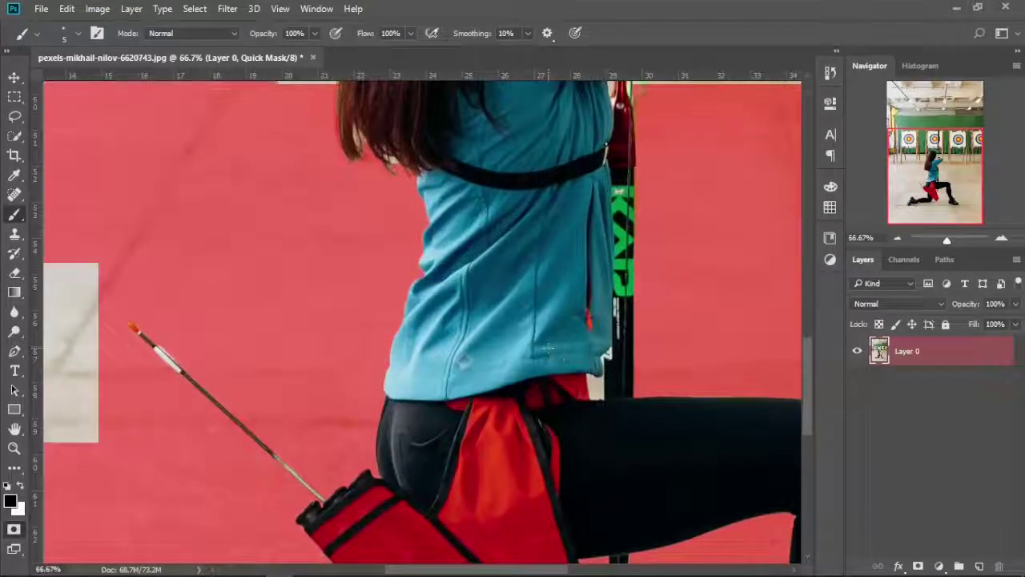
{"action": "scroll", "coordinate": [549, 355], "scroll_direction": "up", "scroll_amount": 1}
{"action": "mouse_move", "coordinate": [679, 373]}
{"action": "left_mouse_down"}
{"action": "mouse_move", "coordinate": [591, 389]}
{"action": "mouse_move", "coordinate": [485, 366]}
{"action": "mouse_move", "coordinate": [470, 373]}
{"action": "mouse_move", "coordinate": [471, 385]}
{"action": "mouse_move", "coordinate": [464, 378]}
{"action": "left_mouse_up"}
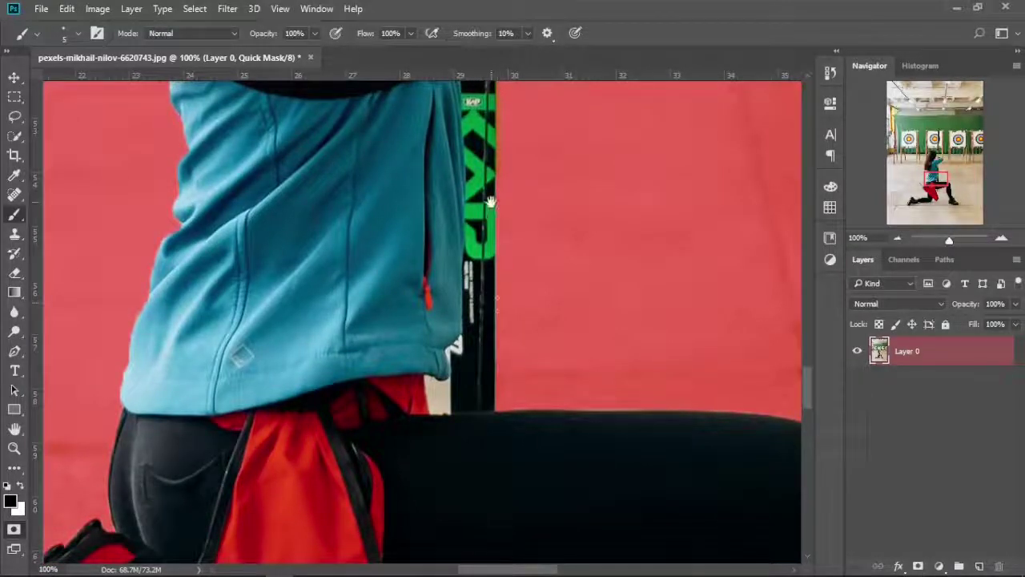
{"action": "left_click_drag", "start_coordinate": [491, 201], "coordinate": [502, 246]}
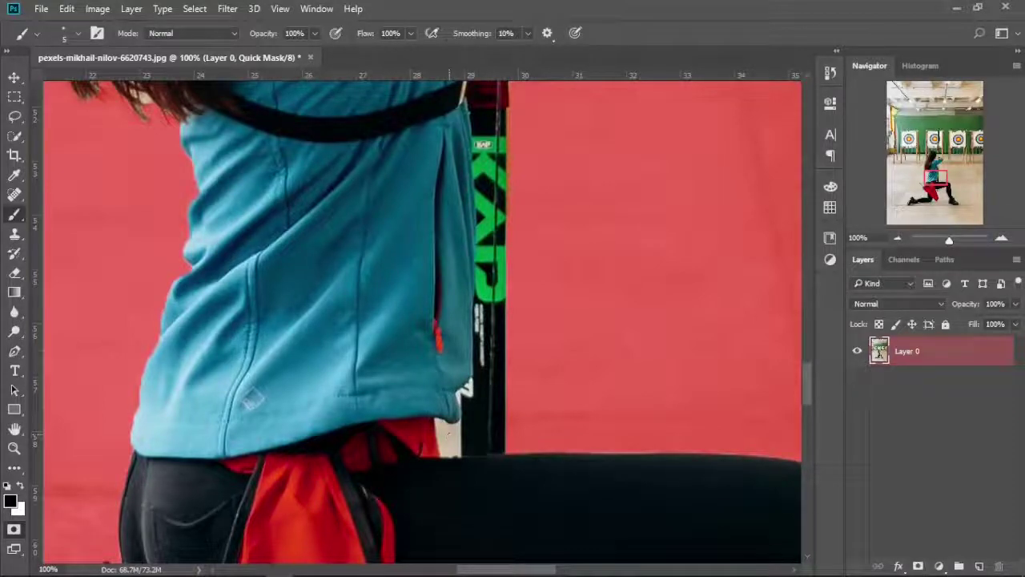
With a smaller Quick Selection brush, add the jacket-hem gap and the red bow grip to the selection
{"action": "key", "text": "q"}
{"action": "key", "text": "w"}
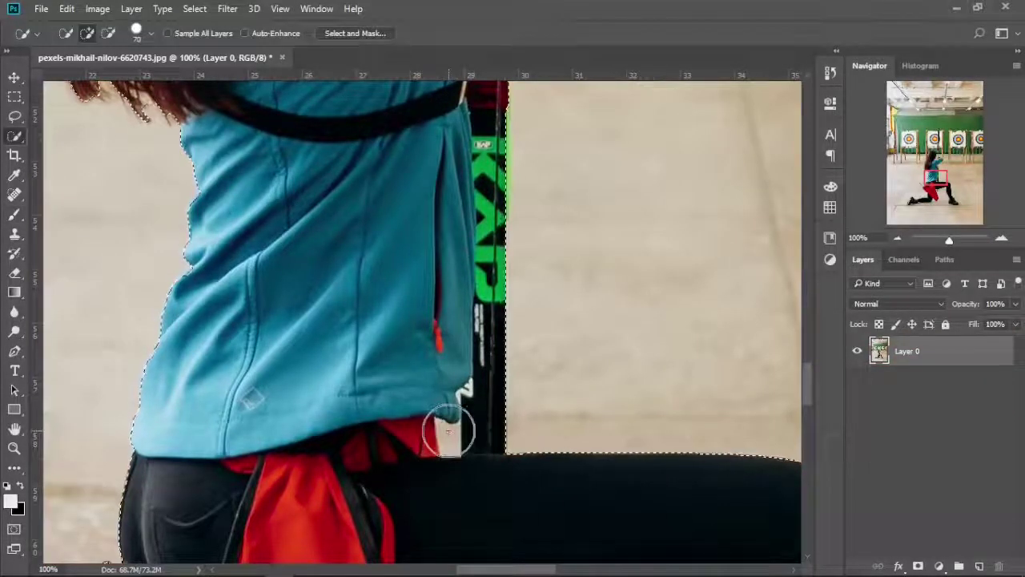
{"action": "key", "text": "bracketleft"}
{"action": "key", "text": "bracketleft"}
{"action": "key", "text": "bracketleft"}
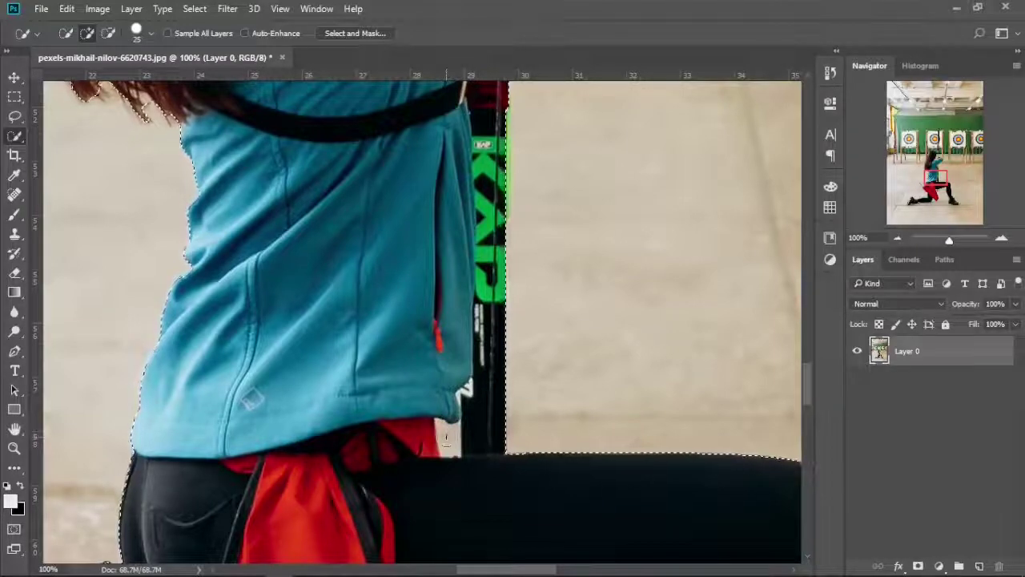
{"action": "left_click", "coordinate": [446, 437]}
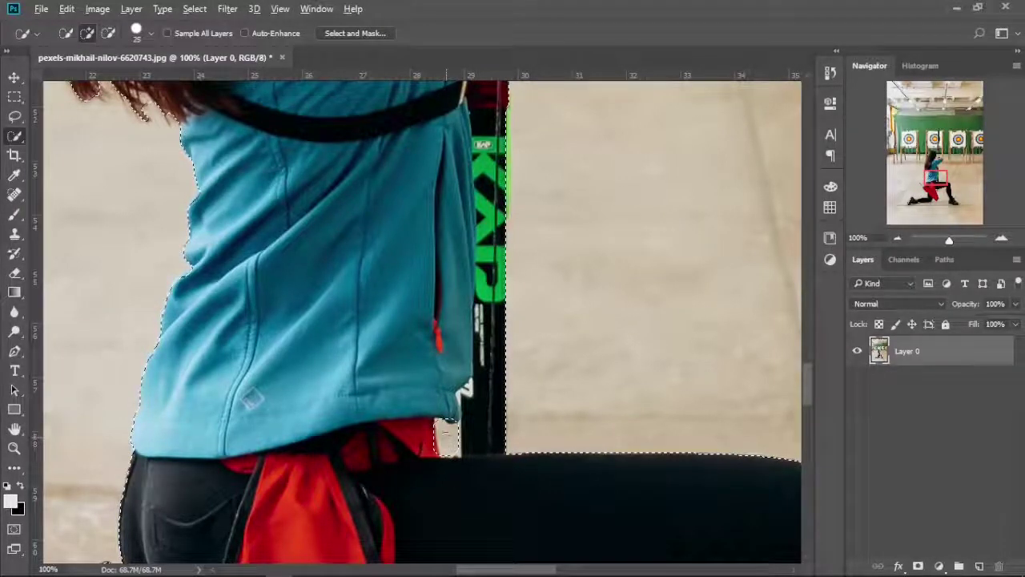
{"action": "left_click_drag", "start_coordinate": [497, 232], "coordinate": [508, 460]}
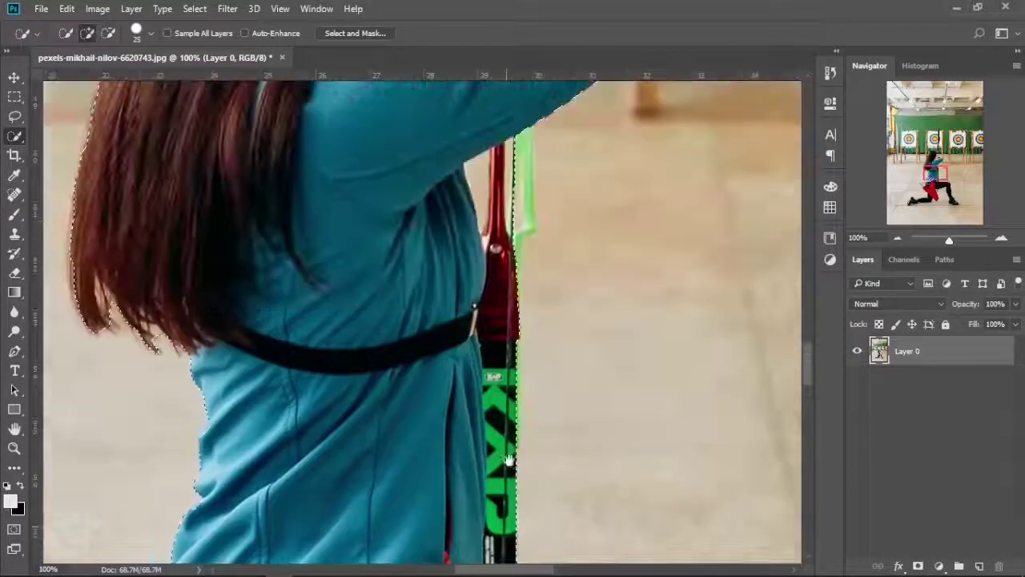
{"action": "mouse_move", "coordinate": [528, 209]}
{"action": "left_mouse_down"}
{"action": "mouse_move", "coordinate": [532, 358]}
{"action": "mouse_move", "coordinate": [482, 428]}
{"action": "left_mouse_up"}
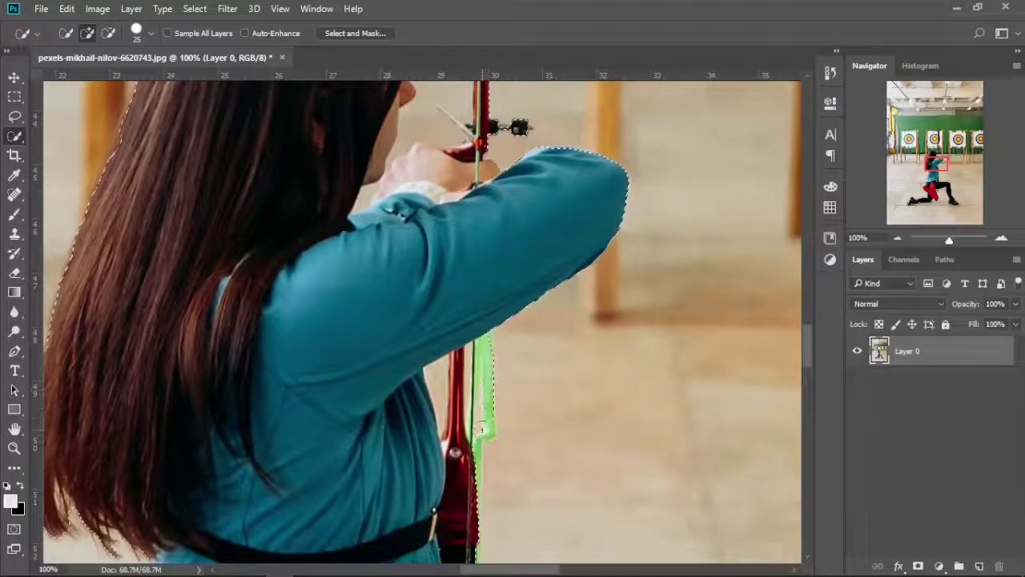
{"action": "left_click", "coordinate": [463, 475]}
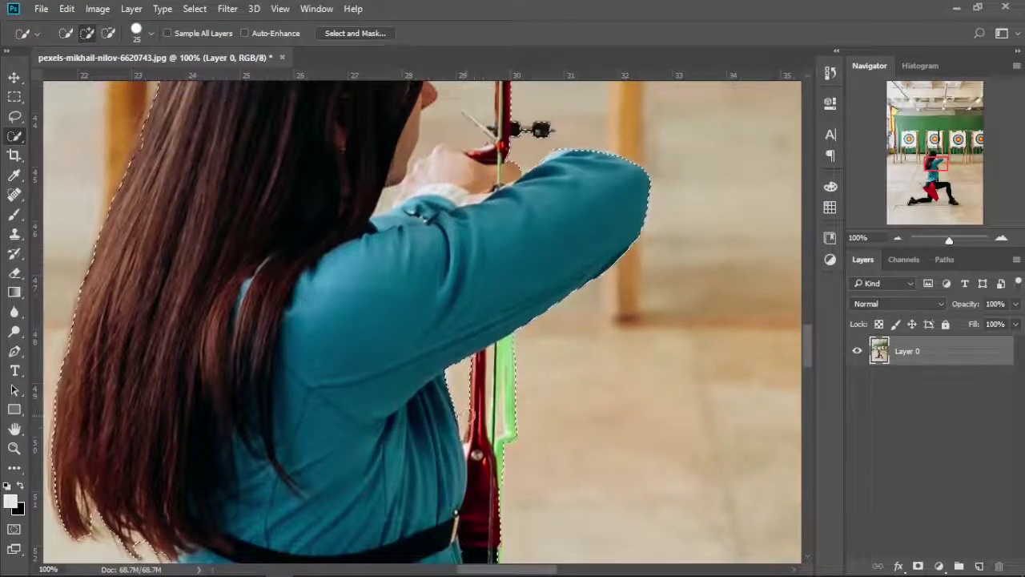
At 200% zoom, Alt-subtract the gap between the shirt and bow from the selection
{"action": "key", "text": "ctrl+plus"}
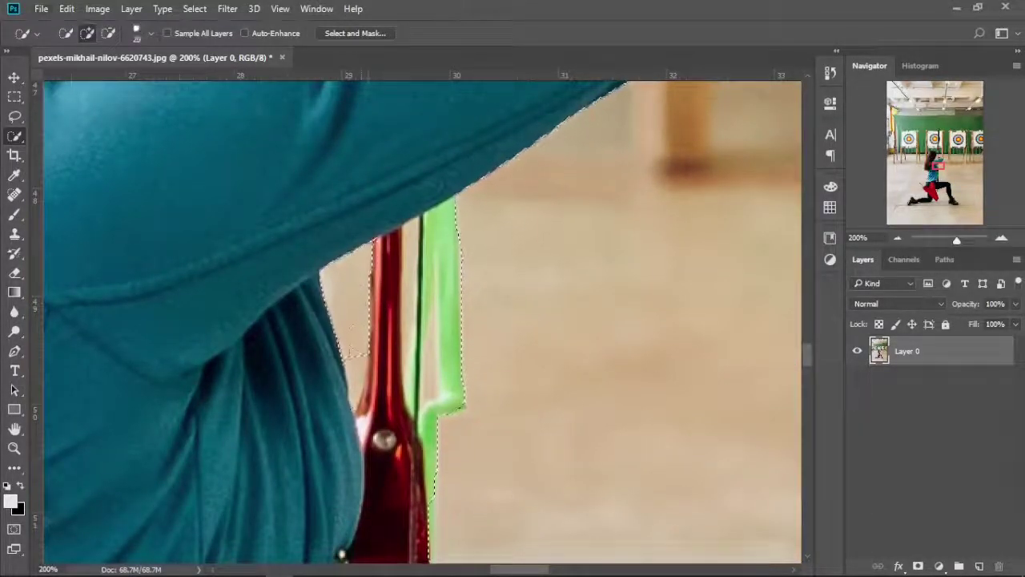
{"action": "key", "text": "alt"}
{"action": "left_click", "coordinate": [359, 372]}
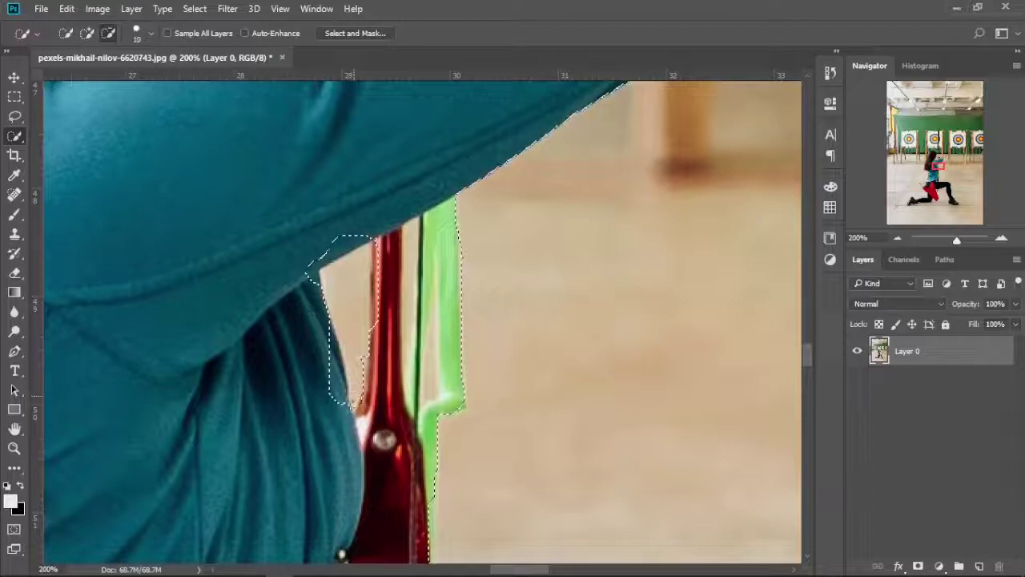
{"action": "left_click", "coordinate": [356, 369]}
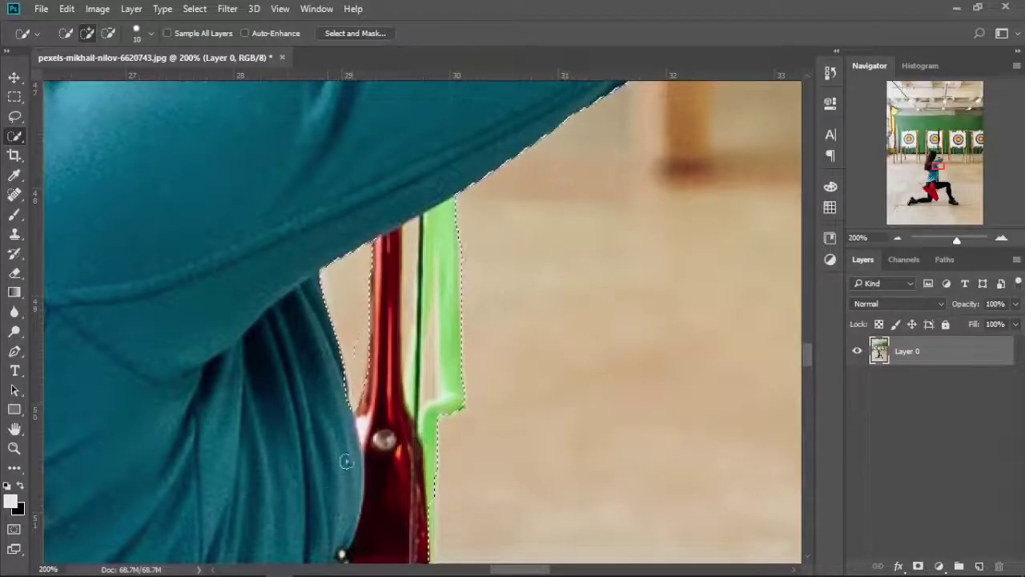
{"action": "scroll", "coordinate": [352, 452], "scroll_direction": "down", "scroll_amount": 4}
{"action": "scroll", "coordinate": [351, 452], "scroll_direction": "down", "scroll_amount": 1}
{"action": "scroll", "coordinate": [352, 452], "scroll_direction": "down", "scroll_amount": 1}
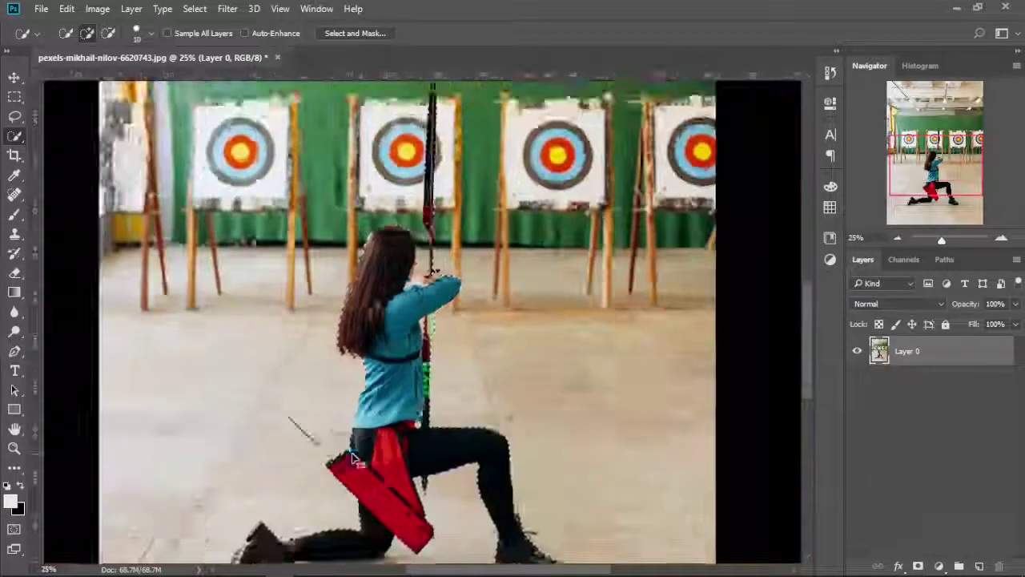
{"action": "scroll", "coordinate": [352, 453], "scroll_direction": "up", "scroll_amount": 1}
{"action": "scroll", "coordinate": [351, 452], "scroll_direction": "up", "scroll_amount": 4}
{"action": "scroll", "coordinate": [352, 452], "scroll_direction": "down", "scroll_amount": 1}
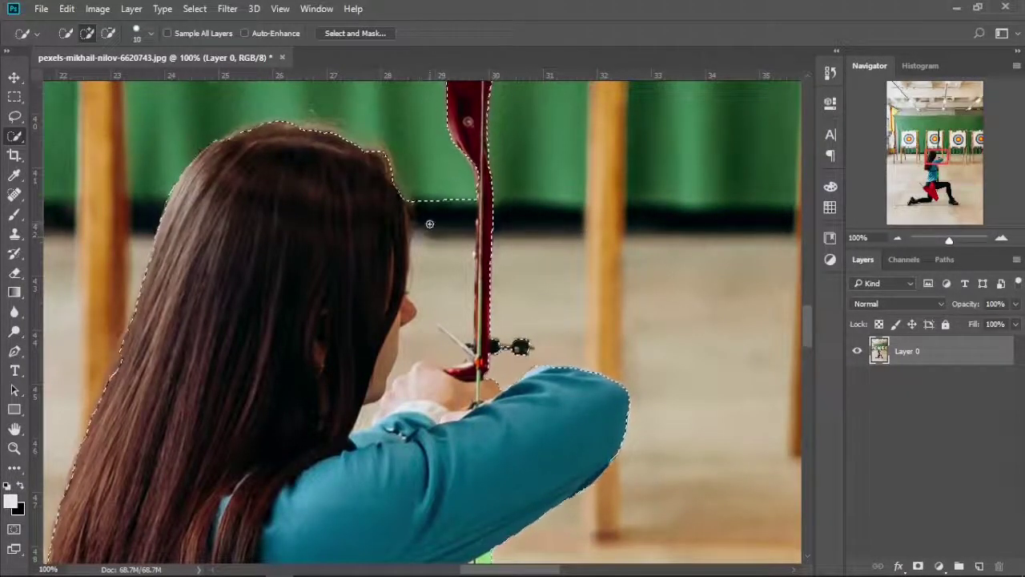
In Quick Mask, paint out background beside the bow, hair and face, switching to a softer brush
{"action": "key", "text": "q"}
{"action": "key", "text": "b"}
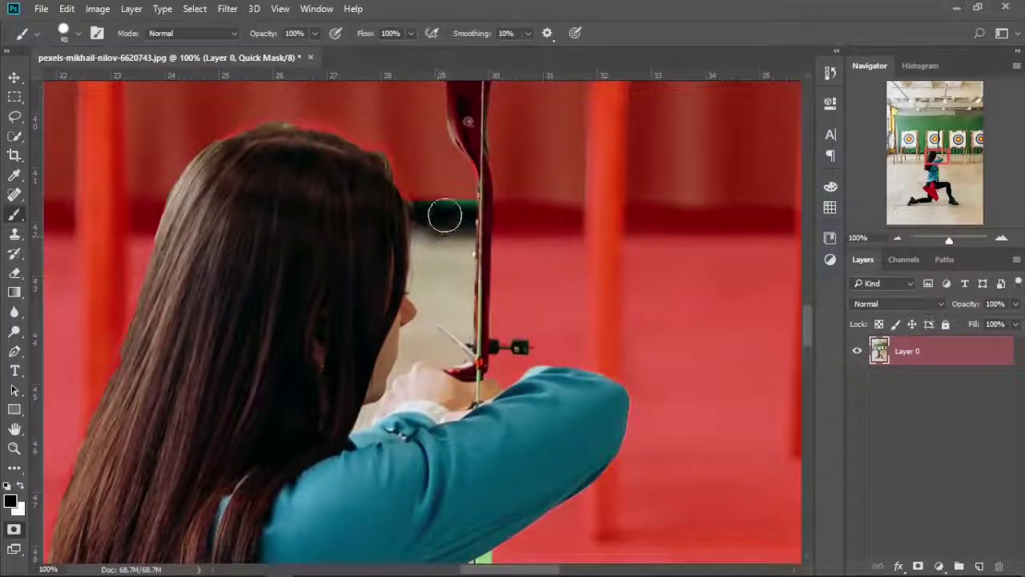
{"action": "mouse_move", "coordinate": [455, 210]}
{"action": "left_mouse_down"}
{"action": "mouse_move", "coordinate": [455, 316]}
{"action": "mouse_move", "coordinate": [439, 230]}
{"action": "left_mouse_up"}
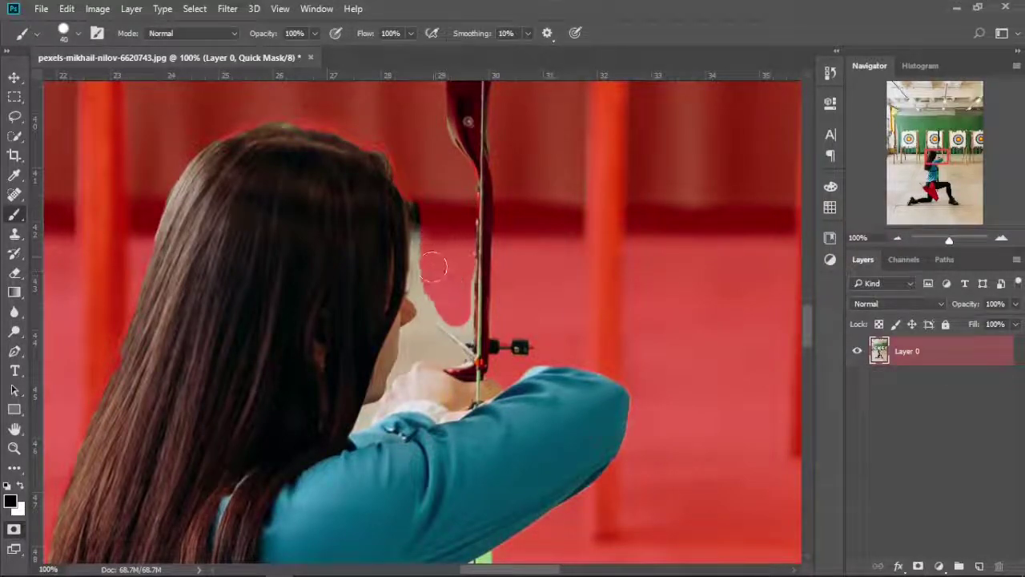
{"action": "left_click_drag", "start_coordinate": [433, 267], "coordinate": [424, 240]}
{"action": "left_click", "coordinate": [78, 34]}
{"action": "left_click_drag", "start_coordinate": [109, 118], "coordinate": [102, 119]}
{"action": "key", "text": "Return"}
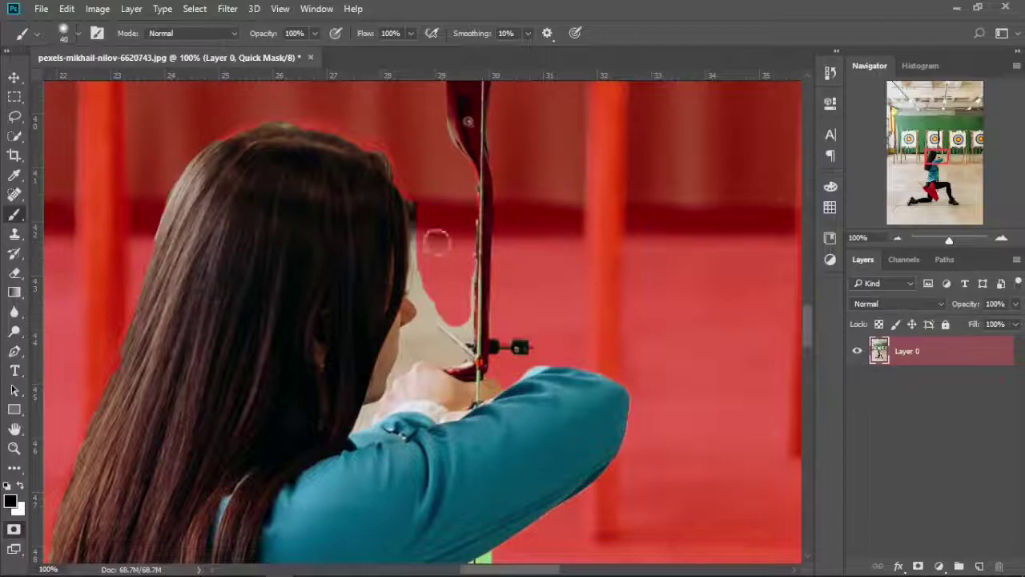
{"action": "left_click_drag", "start_coordinate": [422, 276], "coordinate": [422, 244]}
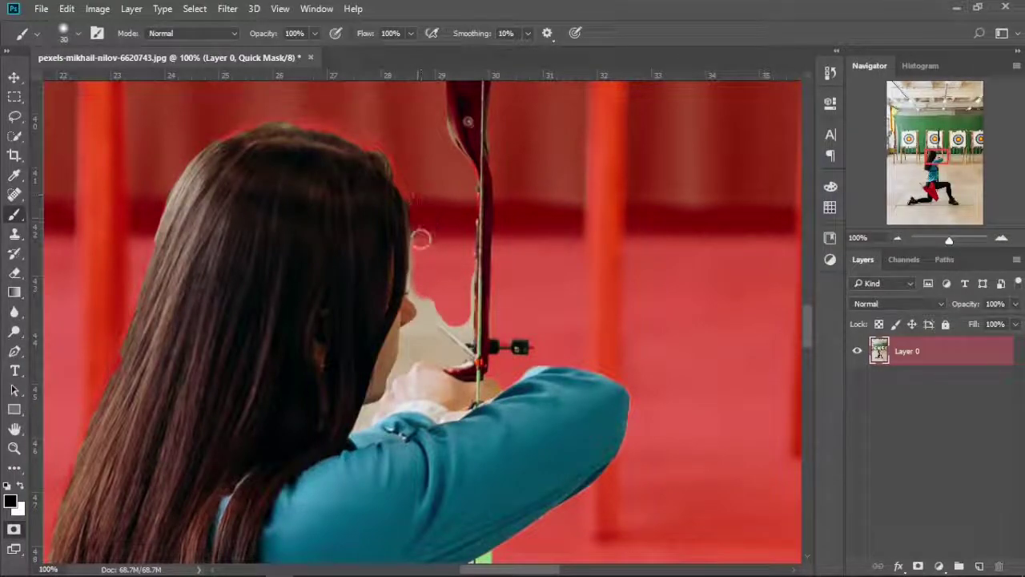
{"action": "left_click_drag", "start_coordinate": [422, 294], "coordinate": [423, 328]}
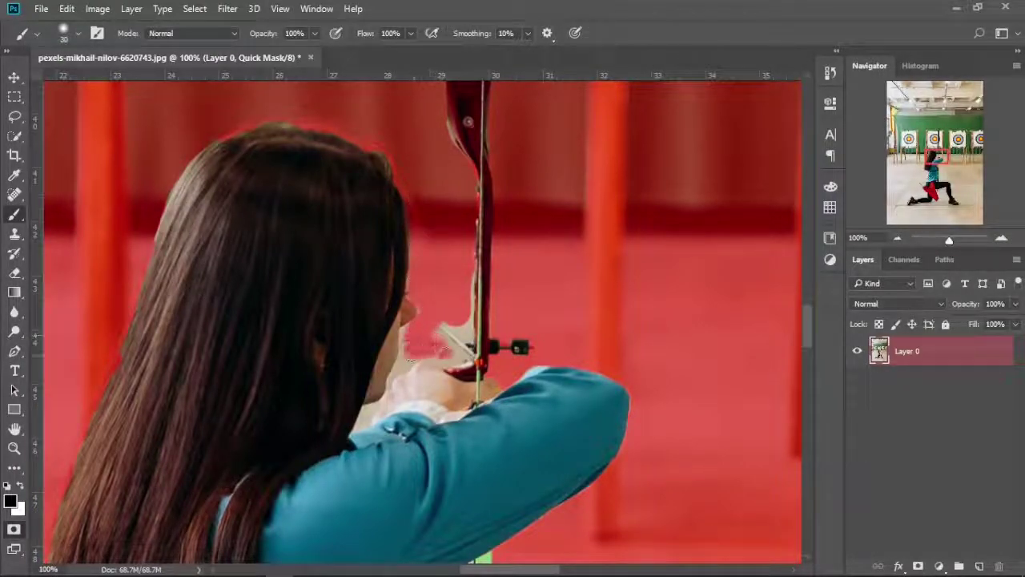
Zoom in and mask the gaps by the bow, face edge and neck, then fit the image
{"action": "key", "text": "ctrl+plus"}
{"action": "key", "text": "ctrl+plus"}
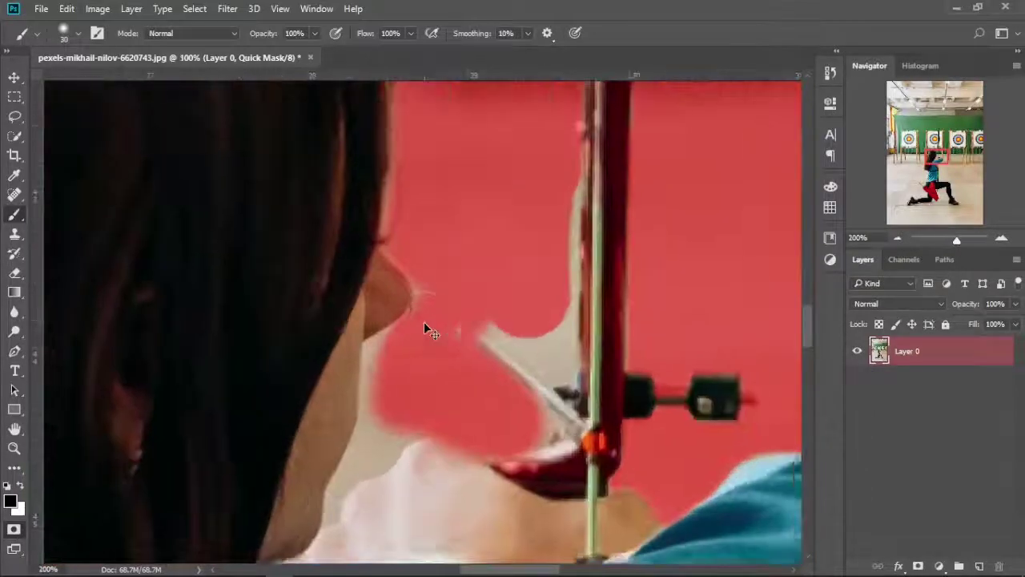
{"action": "scroll", "coordinate": [424, 321], "scroll_direction": "down", "scroll_amount": 2}
{"action": "mouse_move", "coordinate": [490, 266]}
{"action": "left_mouse_down"}
{"action": "mouse_move", "coordinate": [492, 217]}
{"action": "mouse_move", "coordinate": [544, 210]}
{"action": "mouse_move", "coordinate": [549, 275]}
{"action": "mouse_move", "coordinate": [494, 288]}
{"action": "left_mouse_up"}
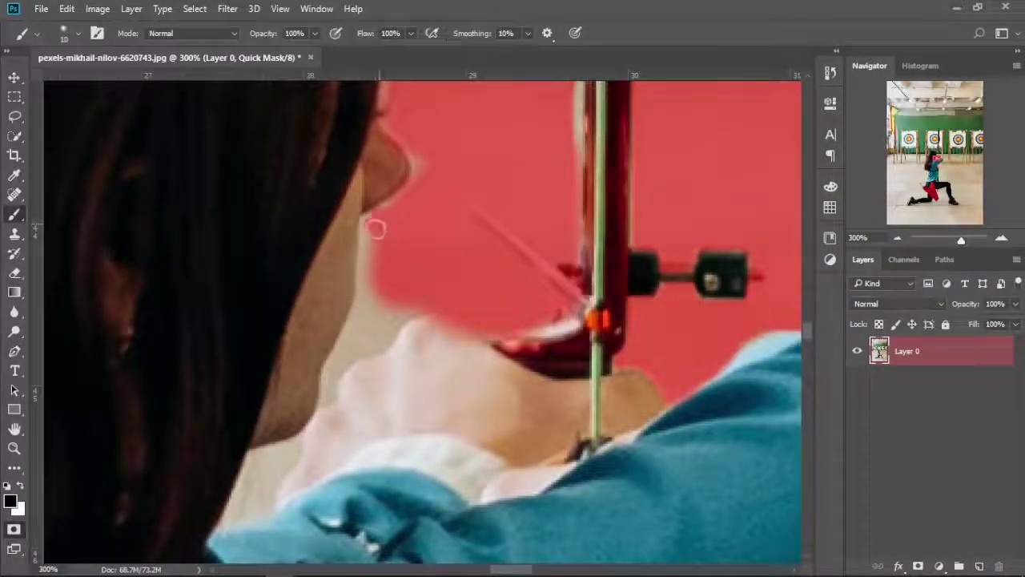
{"action": "mouse_move", "coordinate": [371, 269]}
{"action": "left_mouse_down"}
{"action": "mouse_move", "coordinate": [371, 229]}
{"action": "mouse_move", "coordinate": [414, 299]}
{"action": "mouse_move", "coordinate": [375, 335]}
{"action": "mouse_move", "coordinate": [369, 311]}
{"action": "mouse_move", "coordinate": [333, 368]}
{"action": "left_mouse_up"}
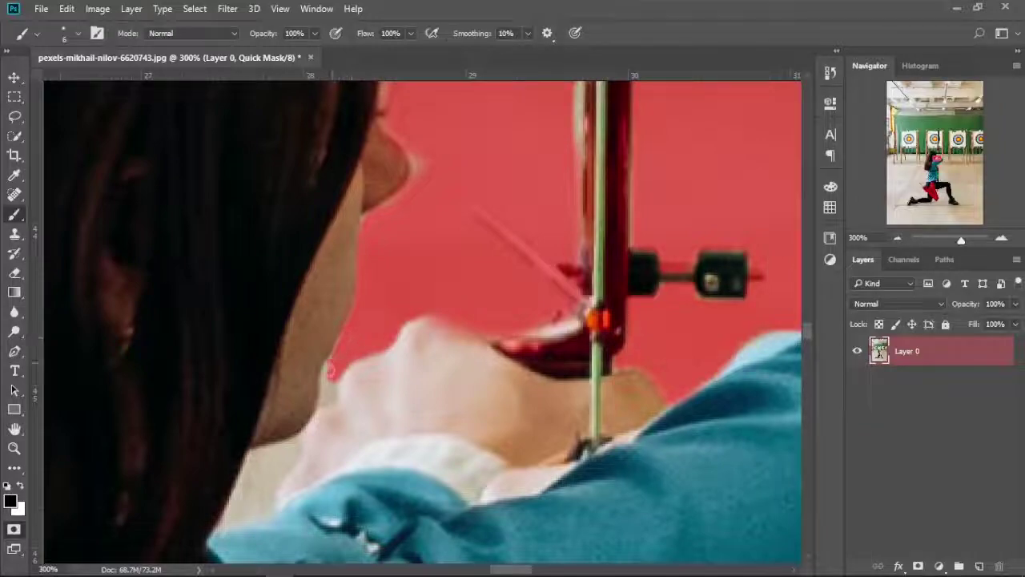
{"action": "left_click_drag", "start_coordinate": [398, 379], "coordinate": [490, 283]}
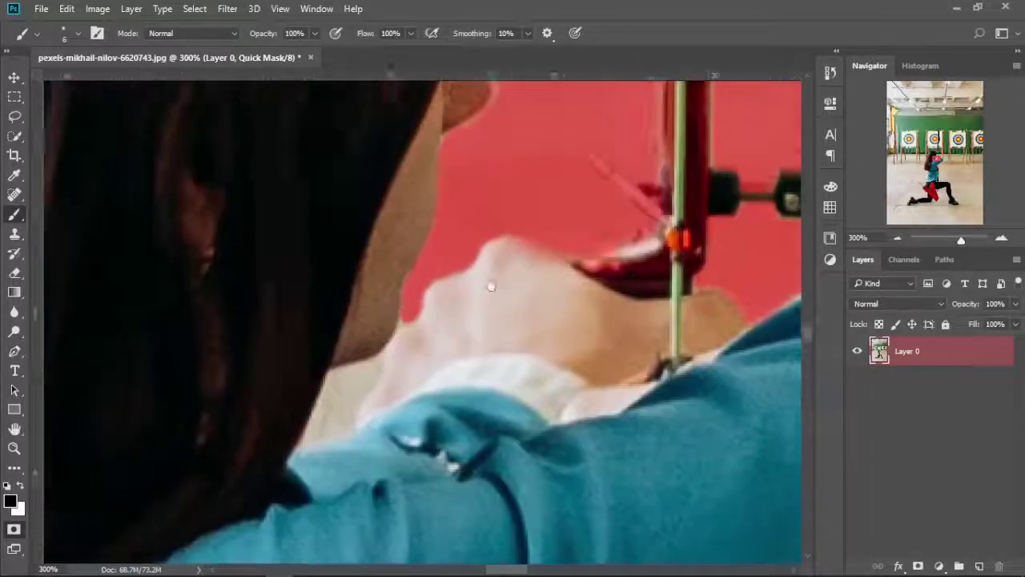
{"action": "mouse_move", "coordinate": [373, 362]}
{"action": "left_mouse_down"}
{"action": "mouse_move", "coordinate": [335, 416]}
{"action": "mouse_move", "coordinate": [362, 354]}
{"action": "mouse_move", "coordinate": [370, 385]}
{"action": "left_mouse_up"}
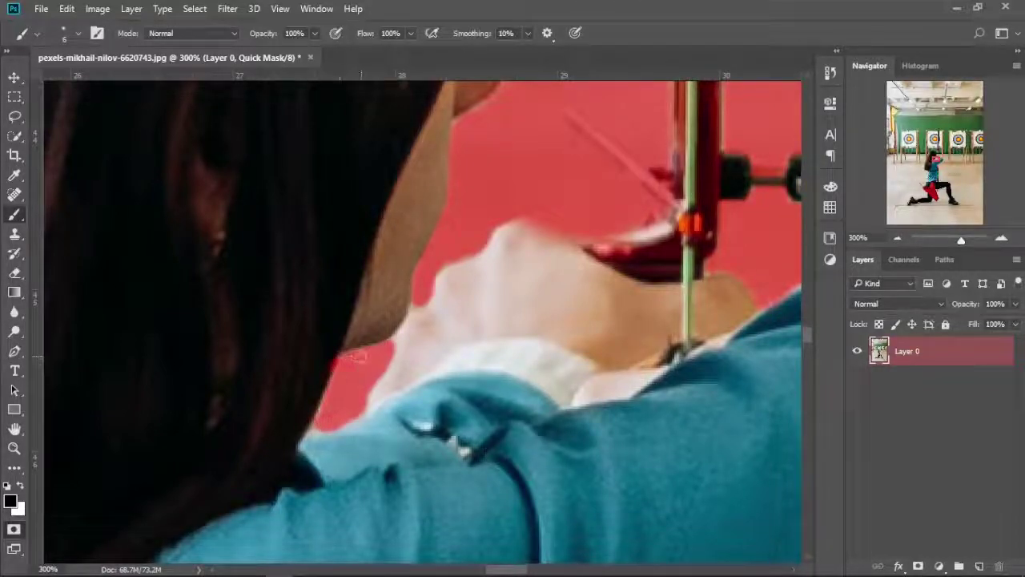
{"action": "key", "text": "x"}
{"action": "key", "text": "x"}
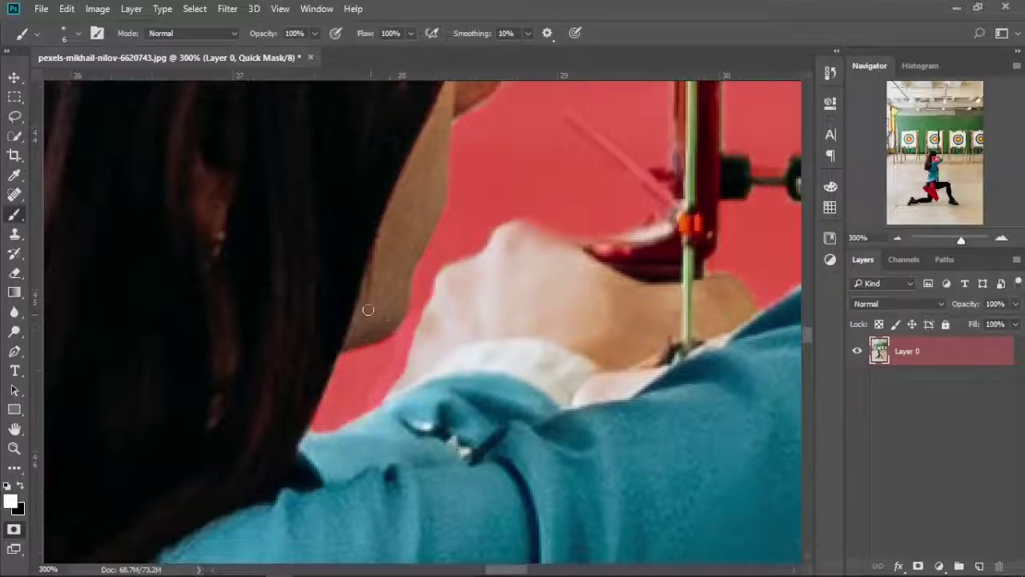
{"action": "key", "text": "ctrl+0"}
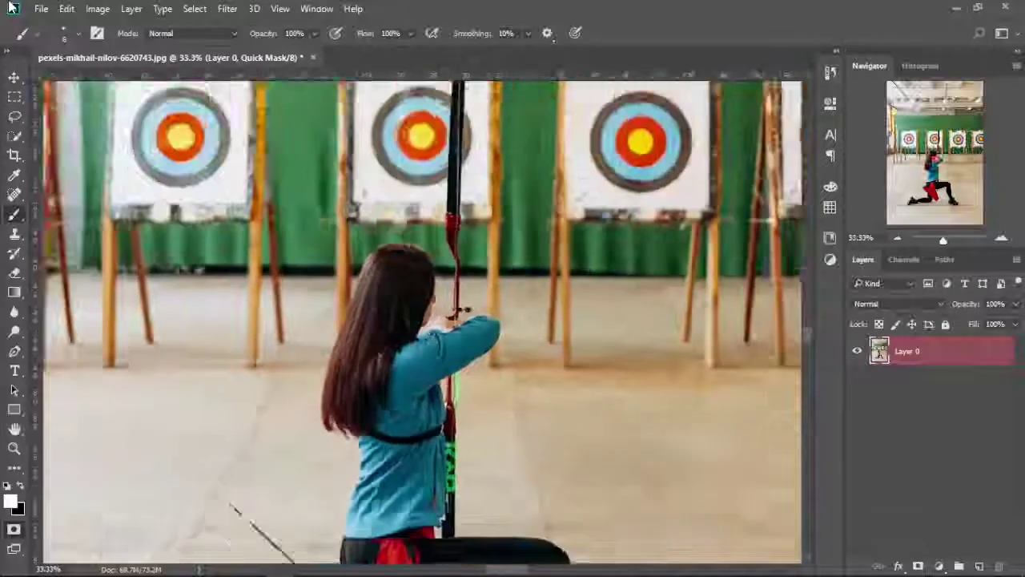
At 100% zoom, mask the background around the hair tips and paint the tips back in
{"action": "key", "text": "ctrl+1"}
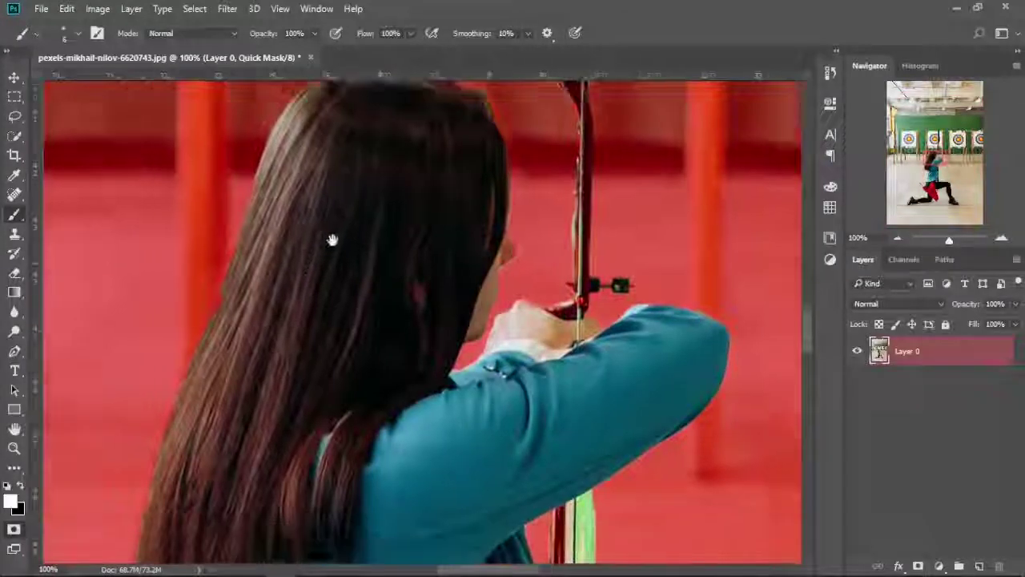
{"action": "left_click_drag", "start_coordinate": [332, 236], "coordinate": [357, 172]}
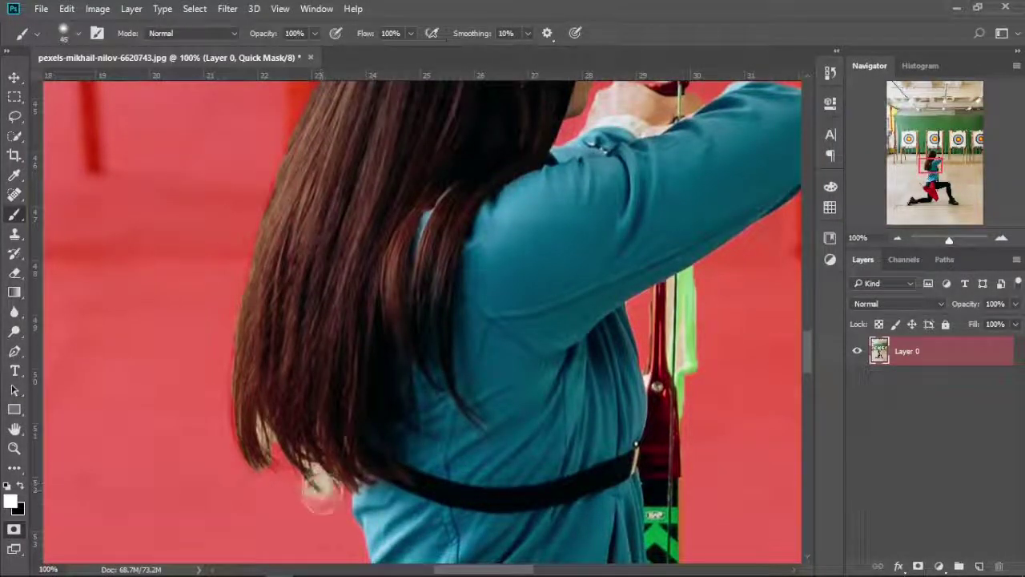
{"action": "key", "text": "x"}
{"action": "left_click_drag", "start_coordinate": [318, 480], "coordinate": [308, 476]}
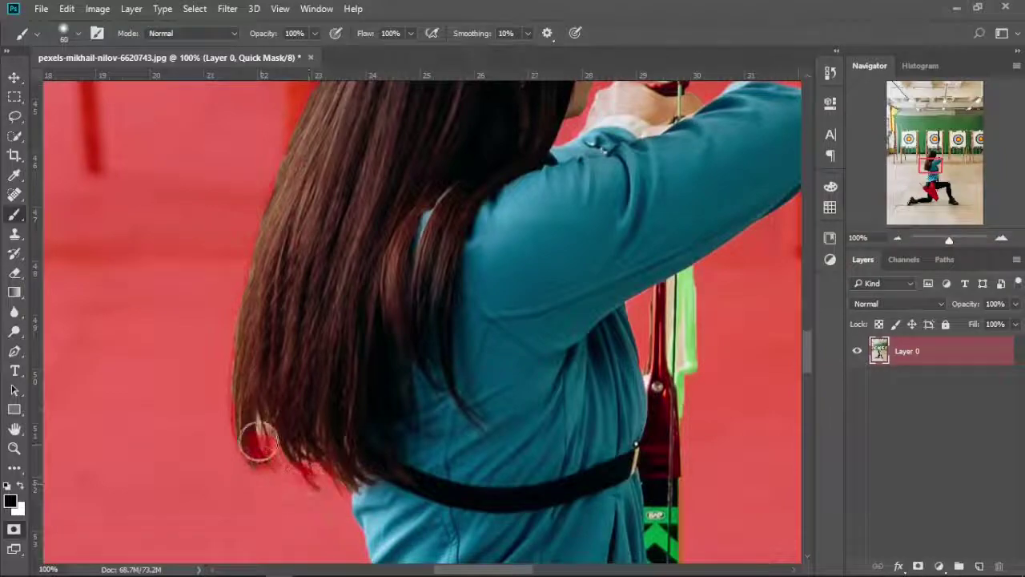
{"action": "left_click_drag", "start_coordinate": [265, 432], "coordinate": [284, 466]}
{"action": "key", "text": "x"}
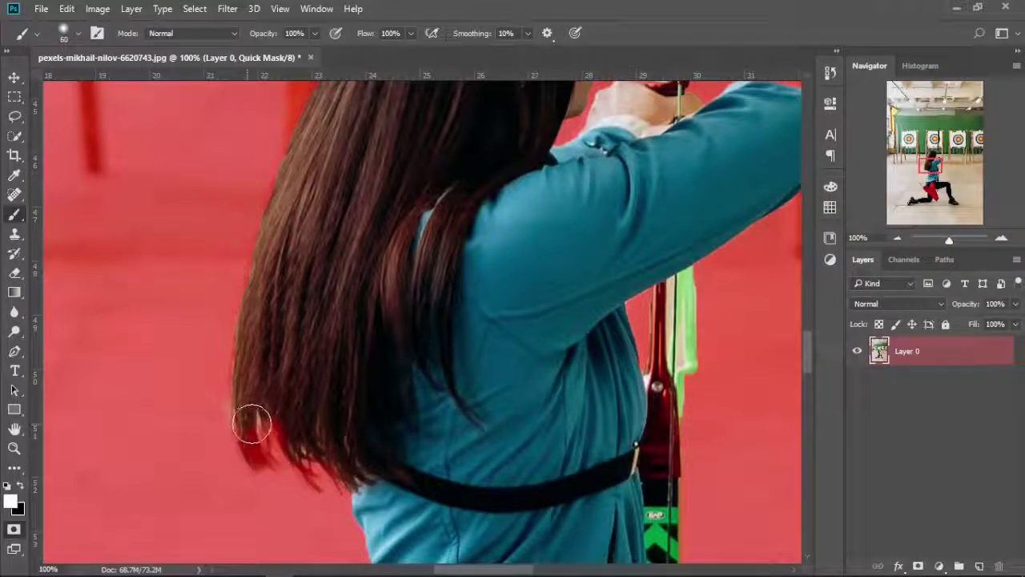
{"action": "left_click_drag", "start_coordinate": [249, 420], "coordinate": [249, 420]}
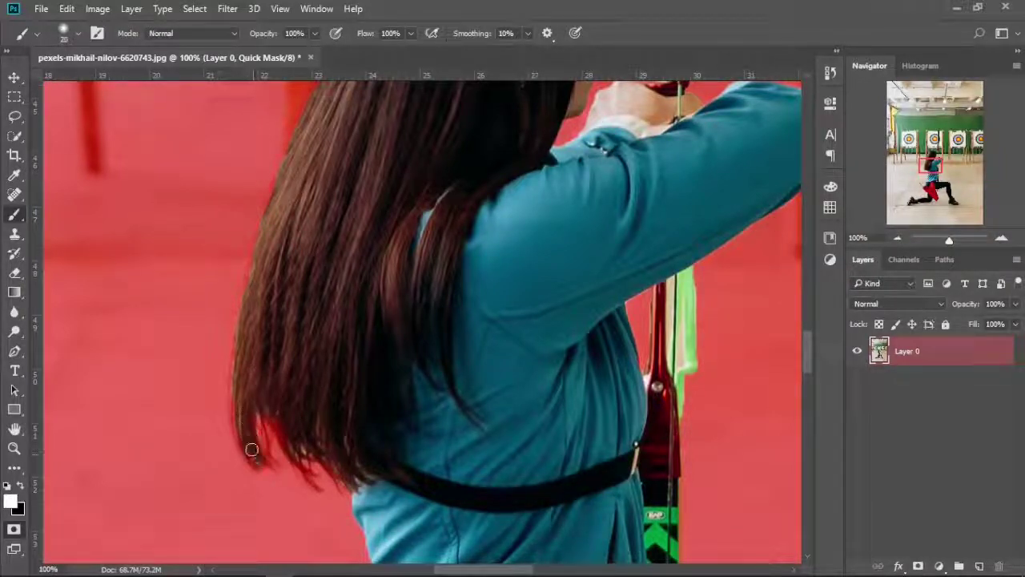
Restore the top edge of the hair, then convert the Quick Mask back into a selection
{"action": "left_click_drag", "start_coordinate": [362, 204], "coordinate": [373, 393]}
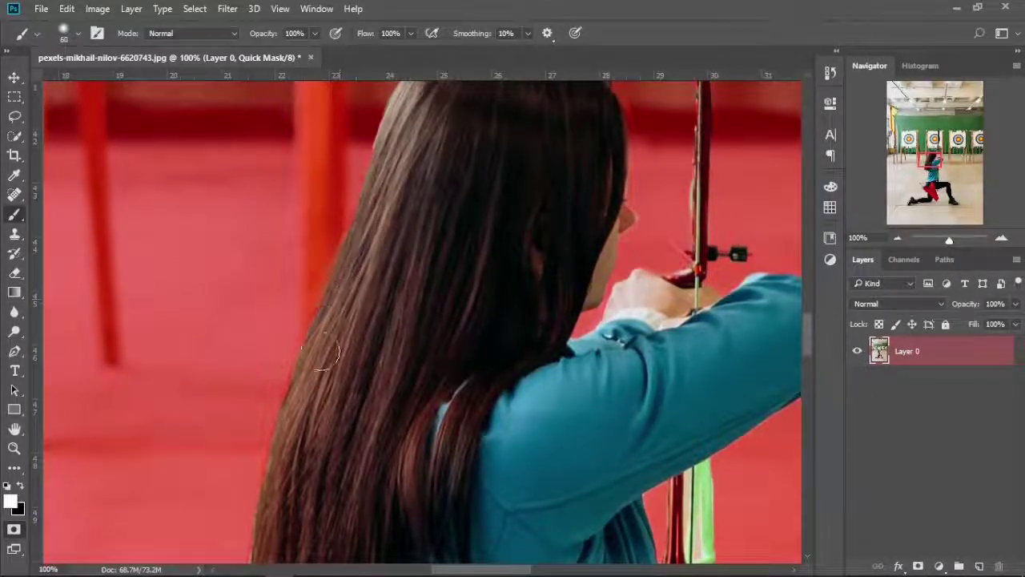
{"action": "scroll", "coordinate": [496, 336], "scroll_direction": "up", "scroll_amount": 3}
{"action": "scroll", "coordinate": [529, 289], "scroll_direction": "up", "scroll_amount": 4}
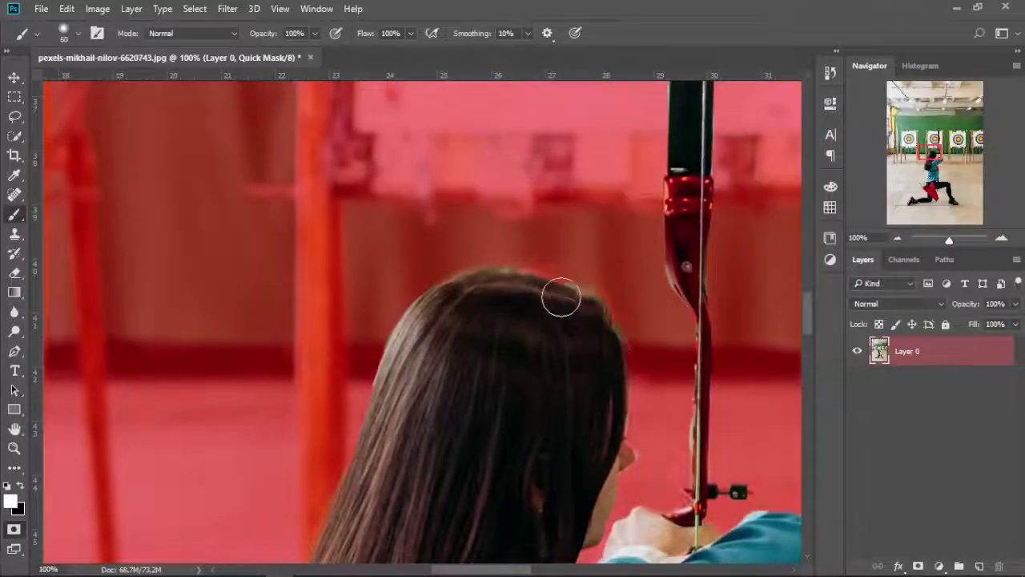
{"action": "mouse_move", "coordinate": [561, 297]}
{"action": "left_mouse_down"}
{"action": "mouse_move", "coordinate": [515, 291]}
{"action": "mouse_move", "coordinate": [557, 273]}
{"action": "left_mouse_up"}
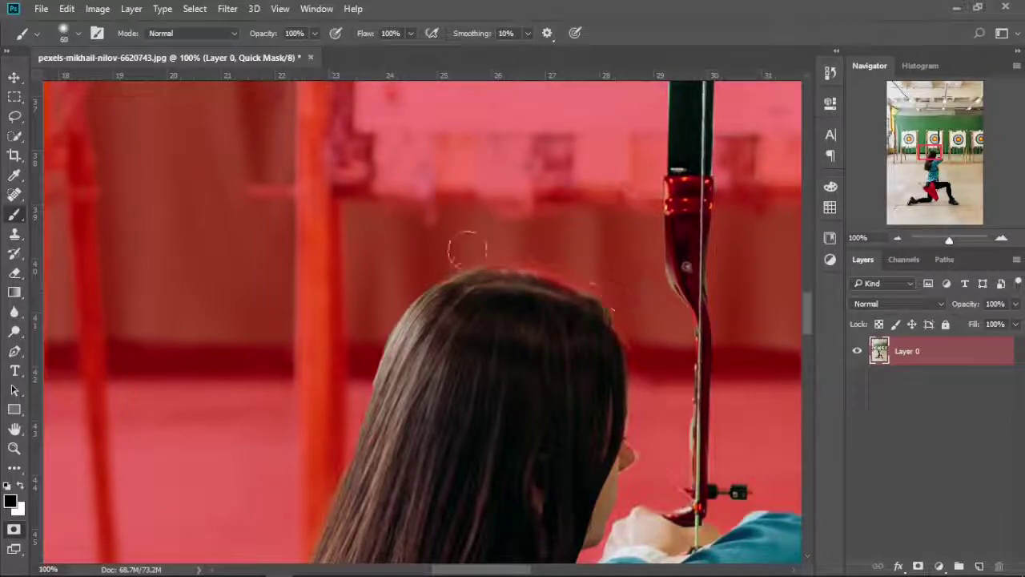
{"action": "scroll", "coordinate": [417, 266], "scroll_direction": "down", "scroll_amount": 5}
{"action": "key", "text": "q"}
{"action": "scroll", "coordinate": [418, 266], "scroll_direction": "up", "scroll_amount": 1}
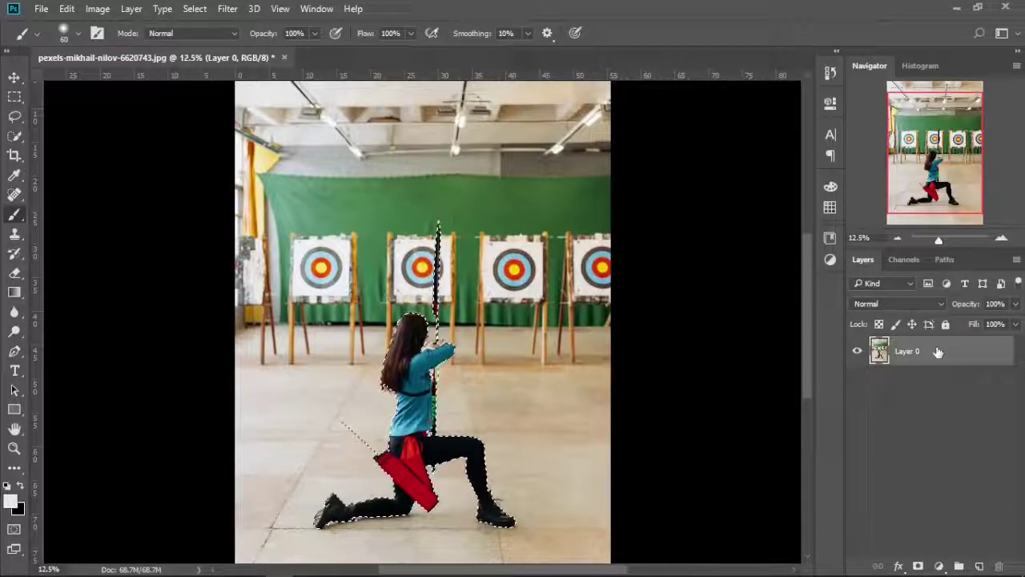
Copy the selected archer onto her own layer and toggle Layer 0's visibility to check the cut-out
{"action": "key", "text": "ctrl+shift+alt+n"}
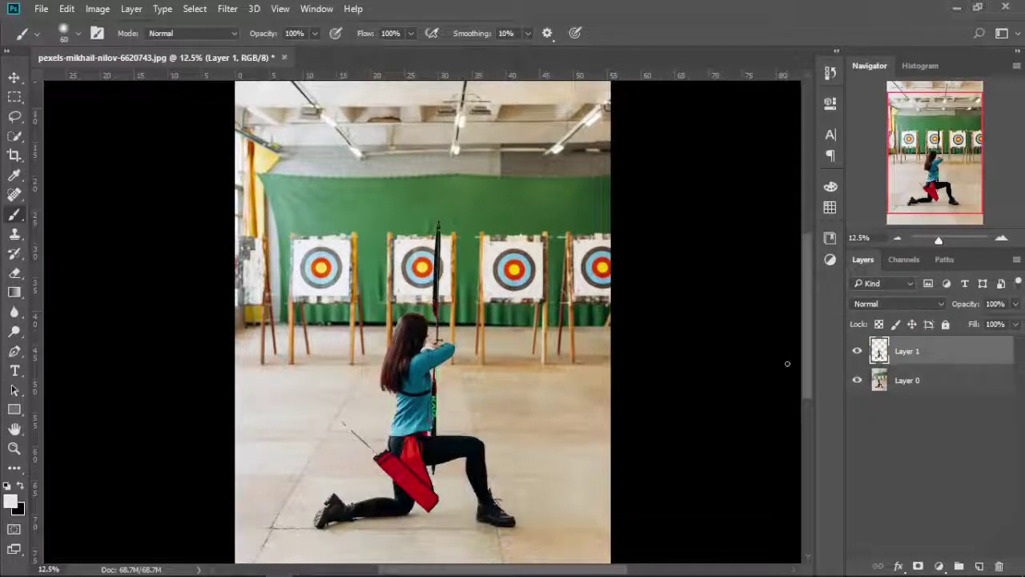
{"action": "left_click", "coordinate": [858, 381]}
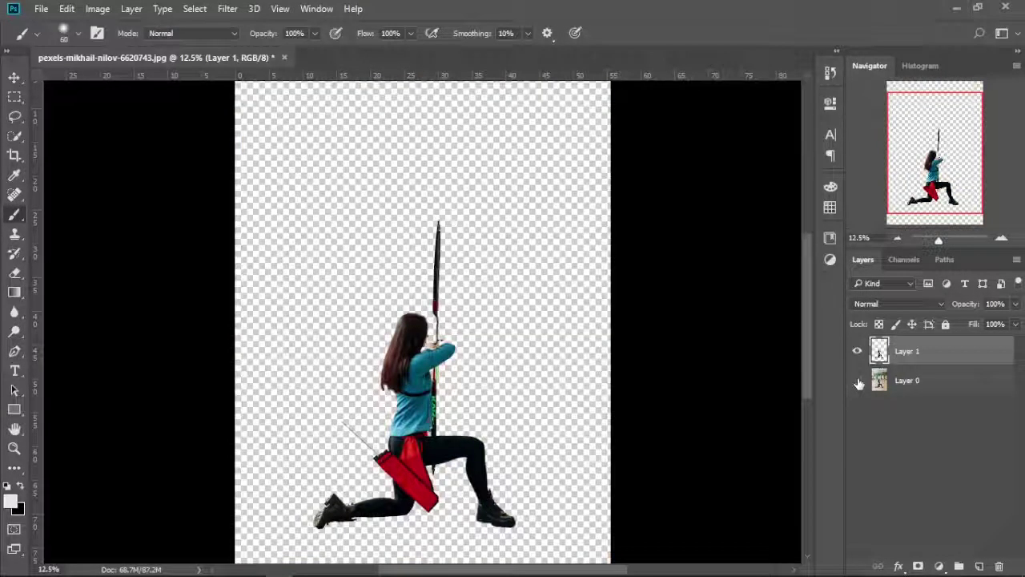
{"action": "left_click", "coordinate": [858, 381]}
{"action": "left_click", "coordinate": [858, 382]}
{"action": "left_click", "coordinate": [858, 381]}
{"action": "left_click", "coordinate": [858, 381]}
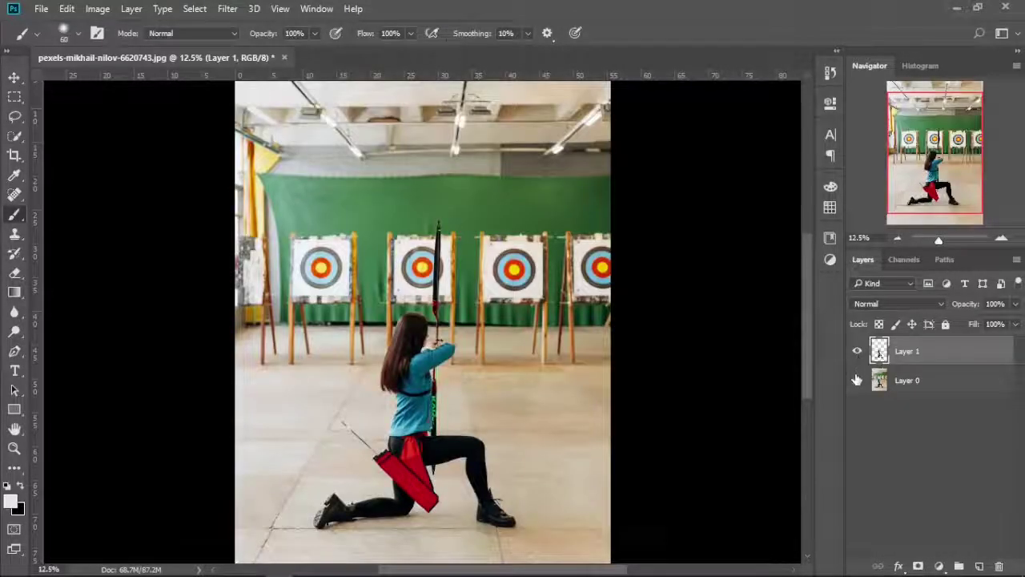
Compare once more, then load Layer 1's pixels as the archer selection
{"action": "left_click", "coordinate": [856, 382]}
{"action": "left_click", "coordinate": [879, 353], "text": "ctrl"}
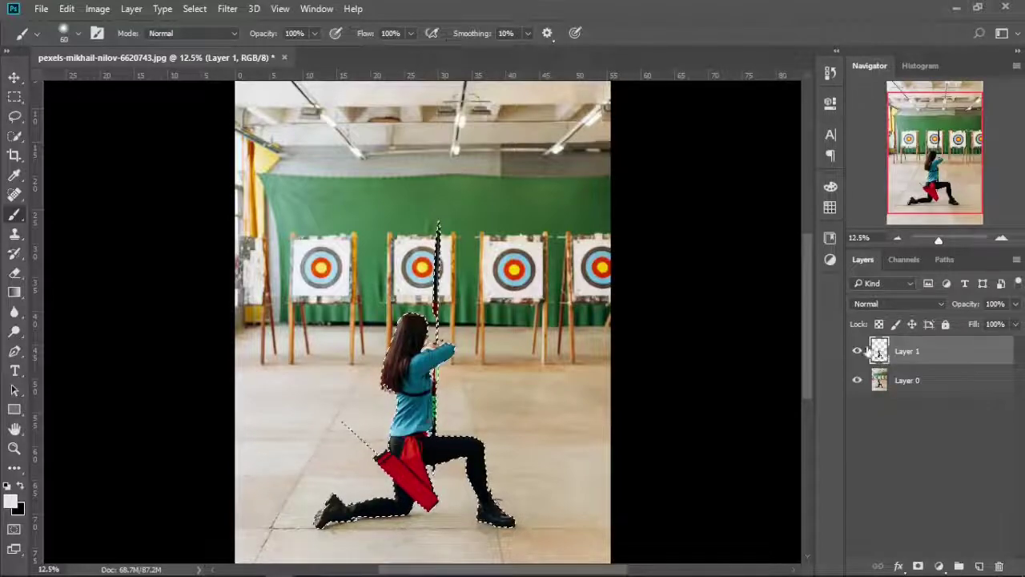
{"action": "left_click", "coordinate": [227, 9]}
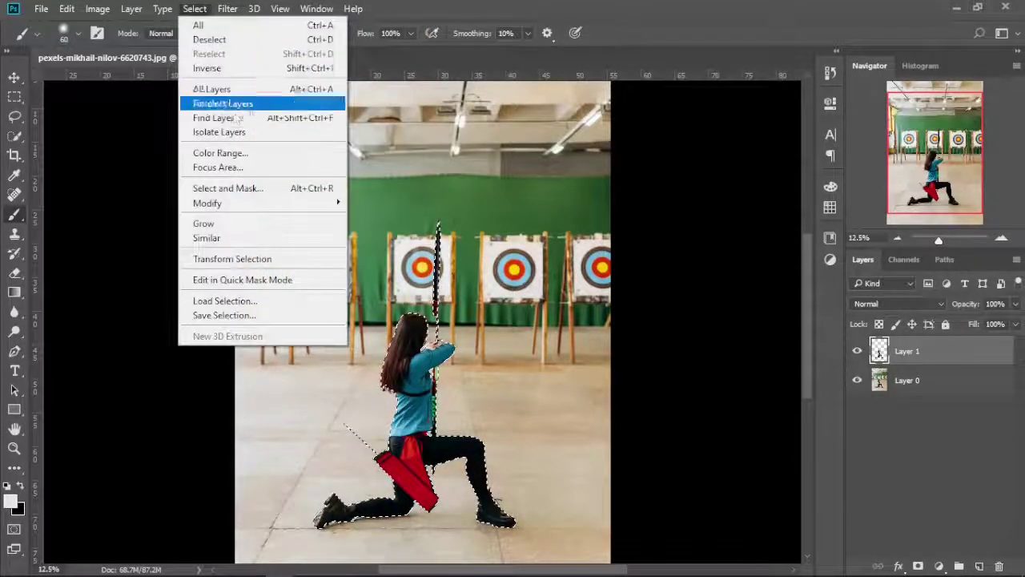
In Select and Mask, apply Smooth 3 and Shift Edge +10% to the archer selection
{"action": "left_click", "coordinate": [249, 195]}
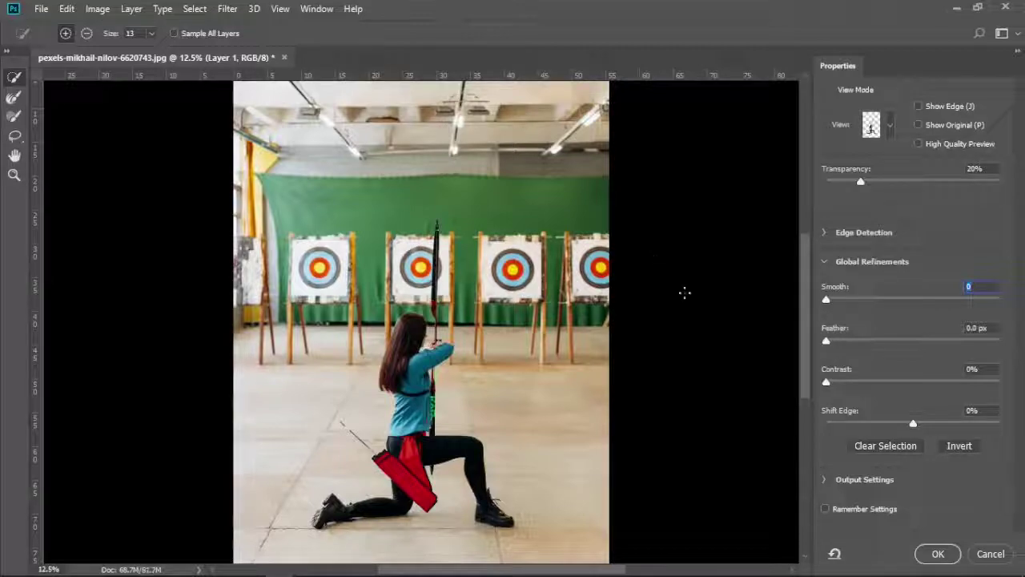
{"action": "left_click_drag", "start_coordinate": [912, 424], "coordinate": [920, 424]}
{"action": "type", "text": "3"}
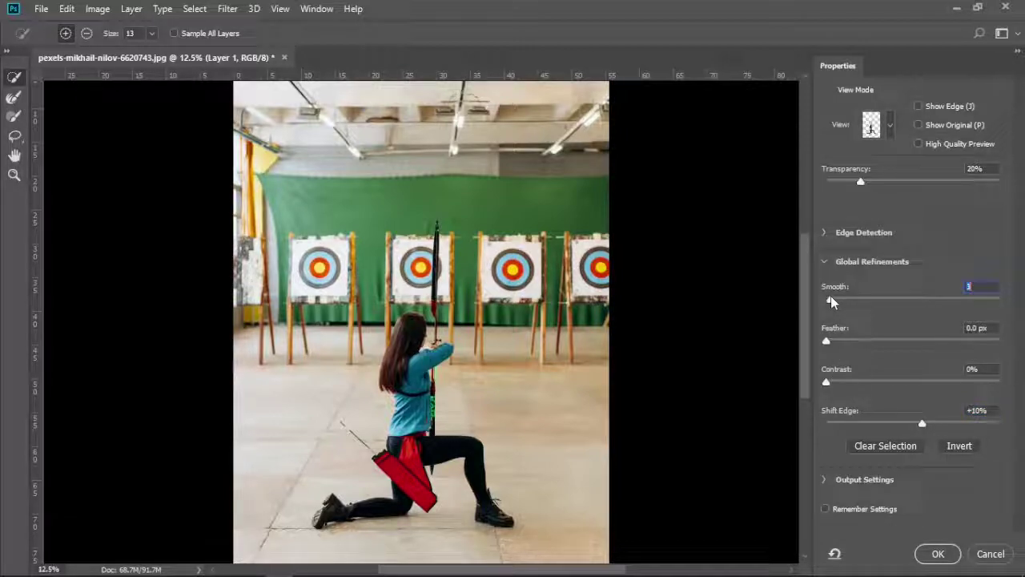
{"action": "left_click", "coordinate": [939, 553]}
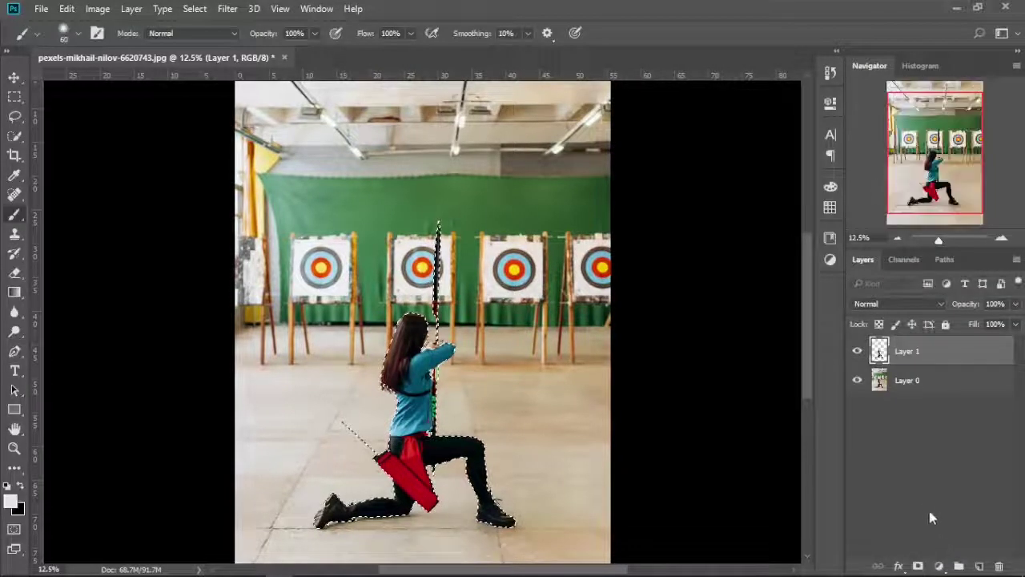
Hide Layer 0 and zoom in on the archer's head and arms against transparency
{"action": "left_click", "coordinate": [858, 382]}
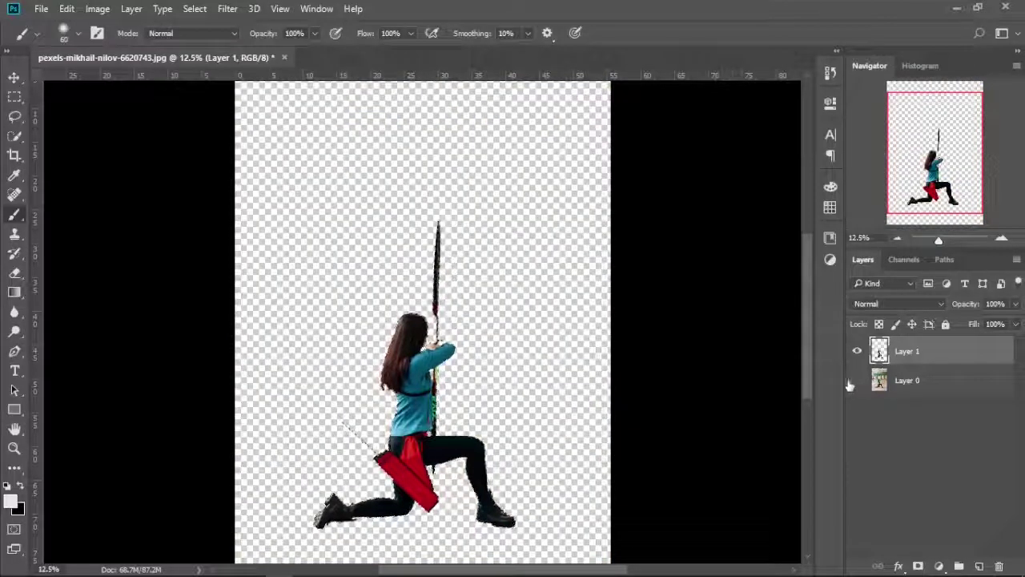
{"action": "scroll", "coordinate": [587, 400], "scroll_direction": "up", "scroll_amount": 1}
{"action": "scroll", "coordinate": [587, 401], "scroll_direction": "up", "scroll_amount": 1}
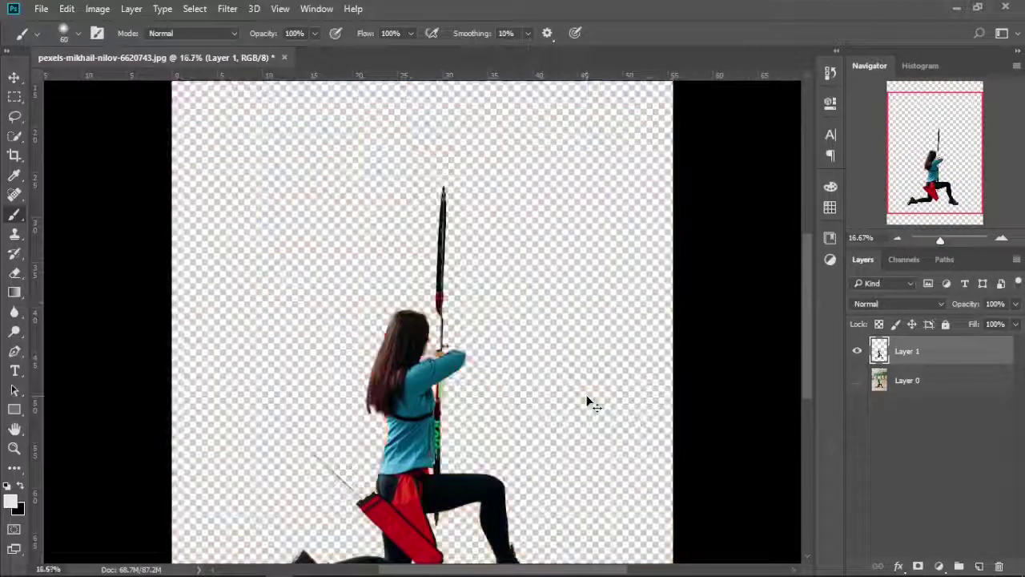
{"action": "scroll", "coordinate": [587, 401], "scroll_direction": "up", "scroll_amount": 1}
{"action": "scroll", "coordinate": [587, 400], "scroll_direction": "up", "scroll_amount": 1}
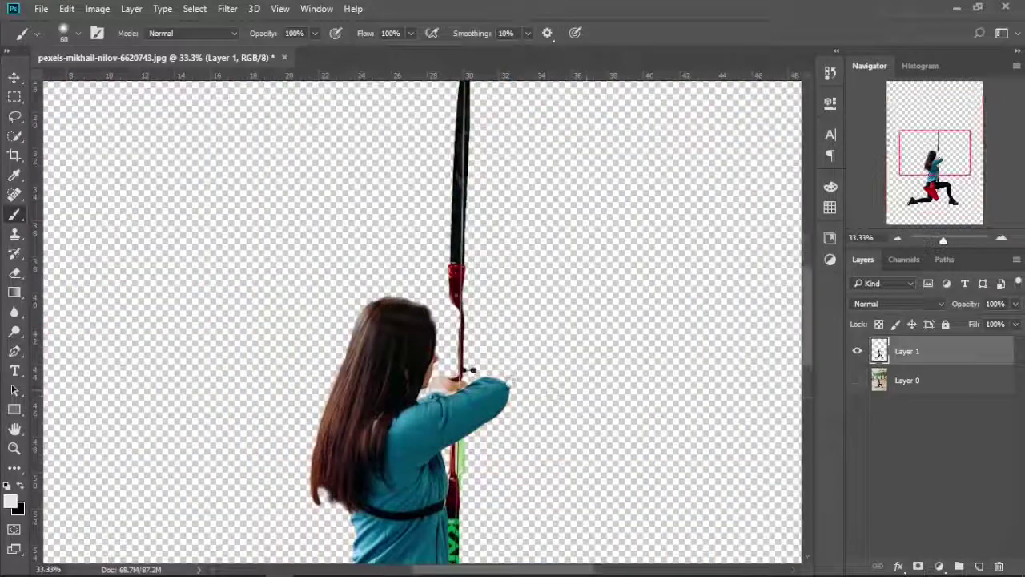
{"action": "scroll", "coordinate": [483, 253], "scroll_direction": "down", "scroll_amount": 2}
{"action": "scroll", "coordinate": [488, 227], "scroll_direction": "down", "scroll_amount": 1}
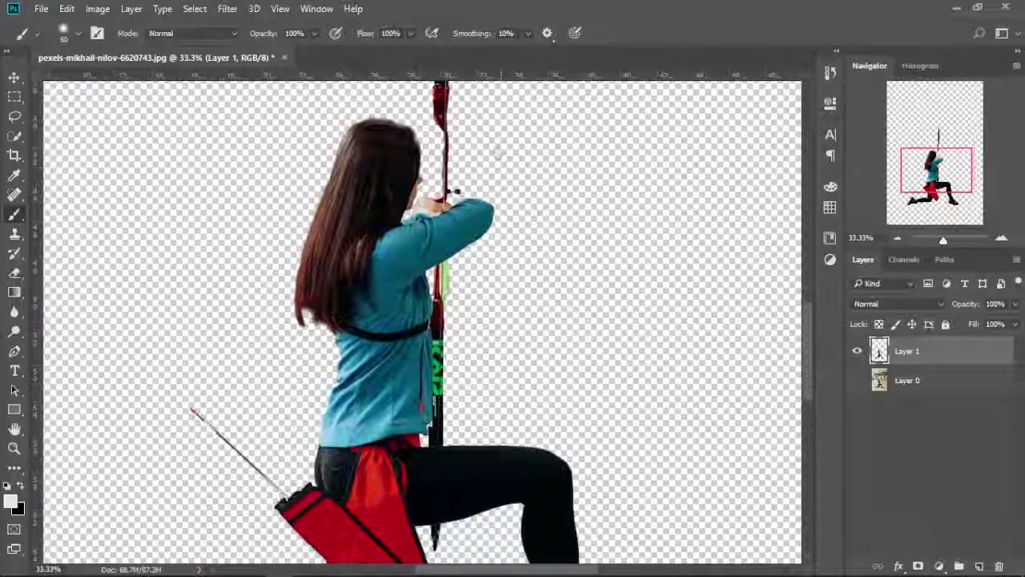
{"action": "scroll", "coordinate": [496, 320], "scroll_direction": "down", "scroll_amount": 1}
{"action": "scroll", "coordinate": [506, 420], "scroll_direction": "down", "scroll_amount": 1}
{"action": "scroll", "coordinate": [505, 418], "scroll_direction": "down", "scroll_amount": 2}
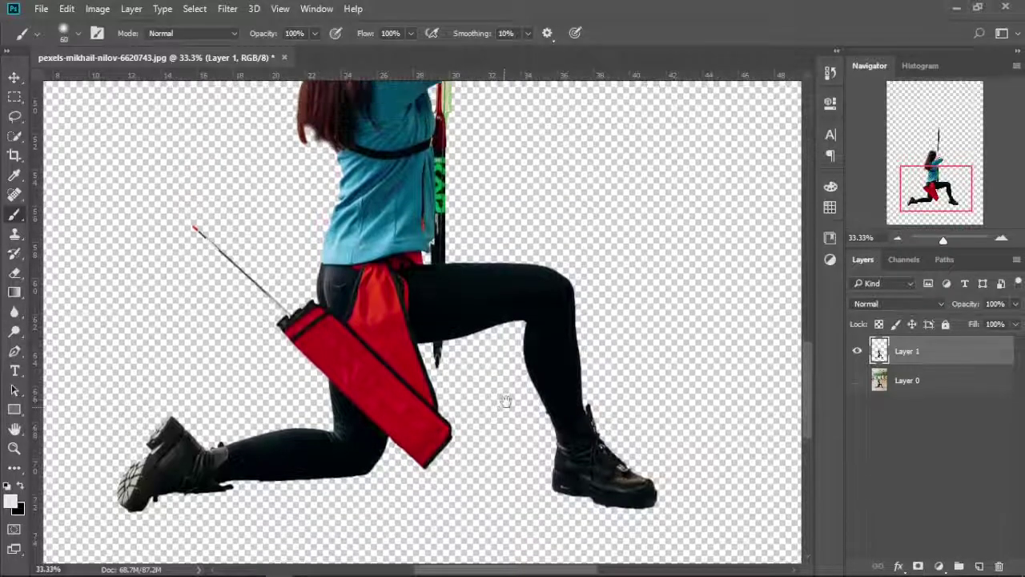
{"action": "mouse_move", "coordinate": [506, 400]}
{"action": "left_mouse_down"}
{"action": "mouse_move", "coordinate": [507, 482]}
{"action": "mouse_move", "coordinate": [504, 474]}
{"action": "left_mouse_up"}
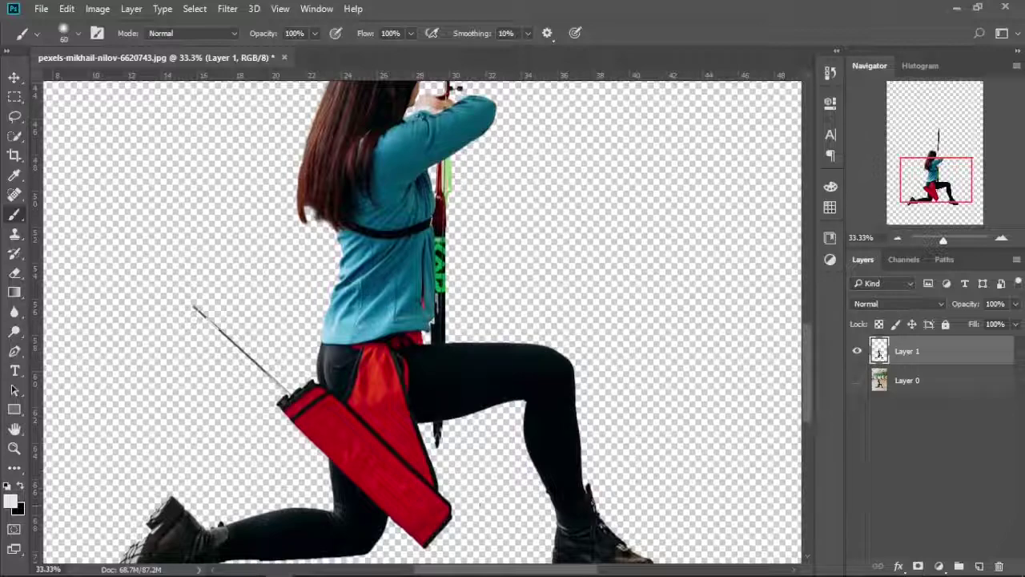
Set the Eraser to 60 px with 100% hardness, then zoom out to the whole figure
{"action": "key", "text": "e"}
{"action": "key", "text": "bracketleft"}
{"action": "key", "text": "bracketleft"}
{"action": "key", "text": "bracketleft"}
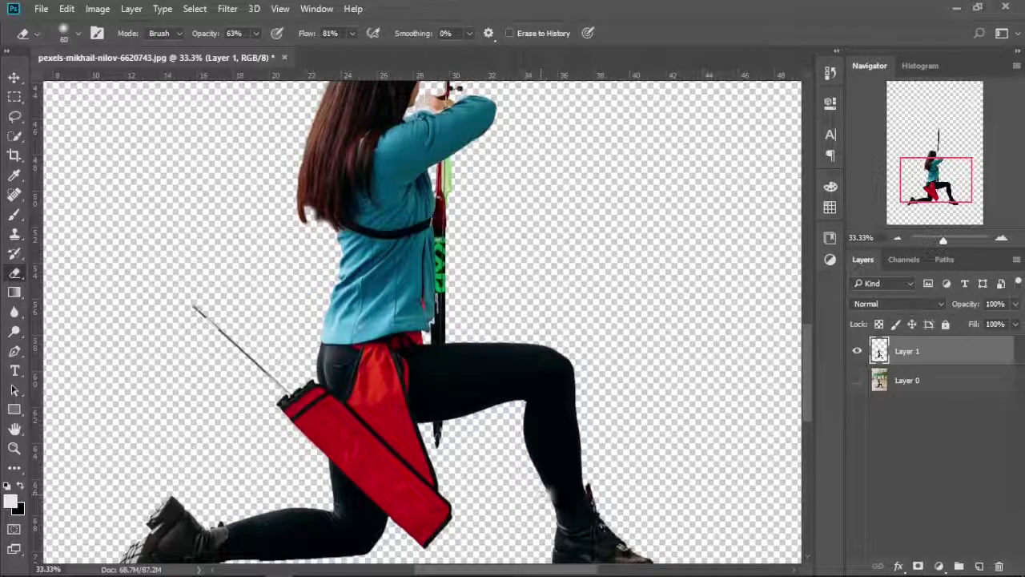
{"action": "scroll", "coordinate": [542, 502], "scroll_direction": "up", "scroll_amount": 2}
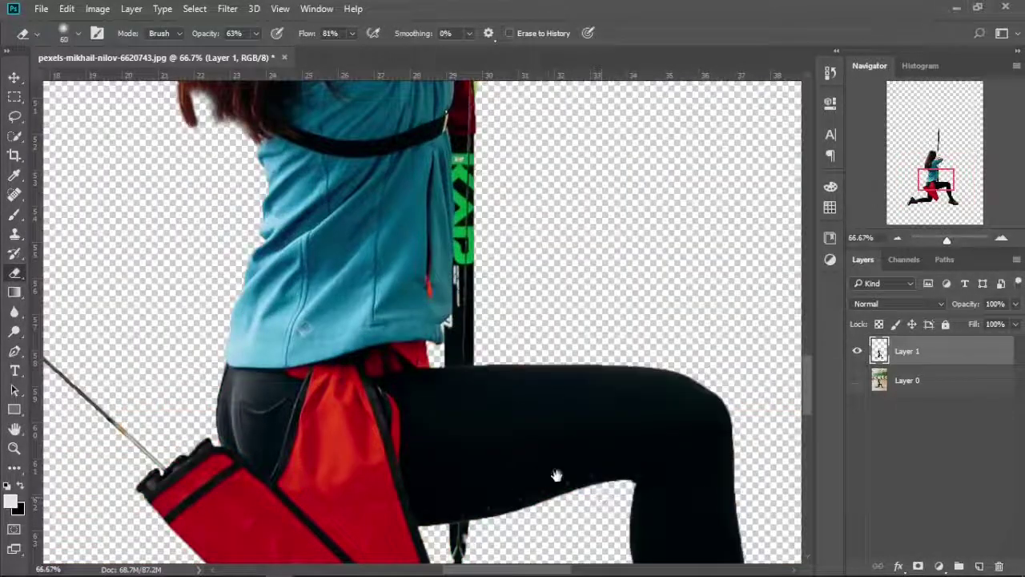
{"action": "left_click_drag", "start_coordinate": [556, 476], "coordinate": [414, 281]}
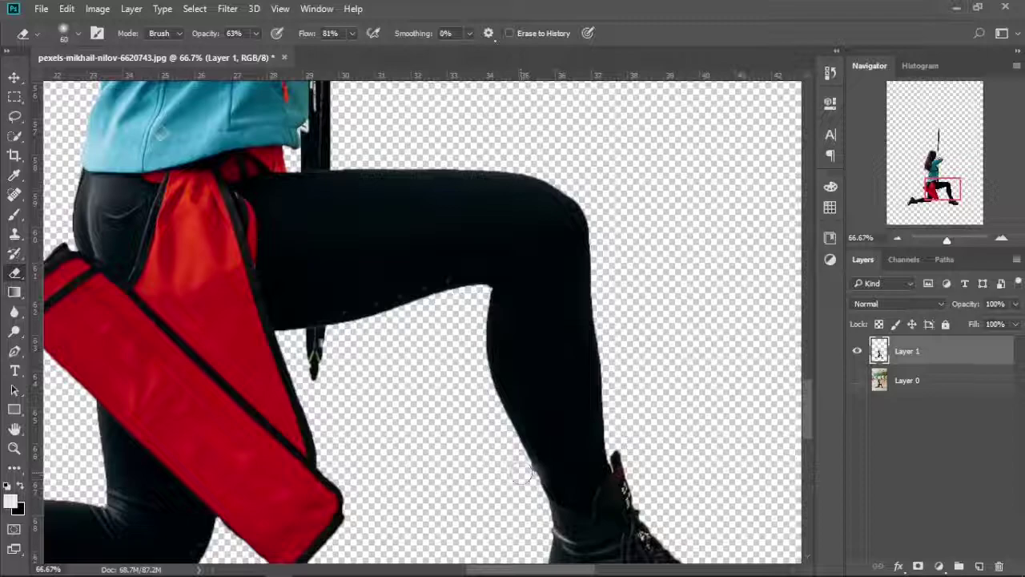
{"action": "left_click", "coordinate": [72, 36]}
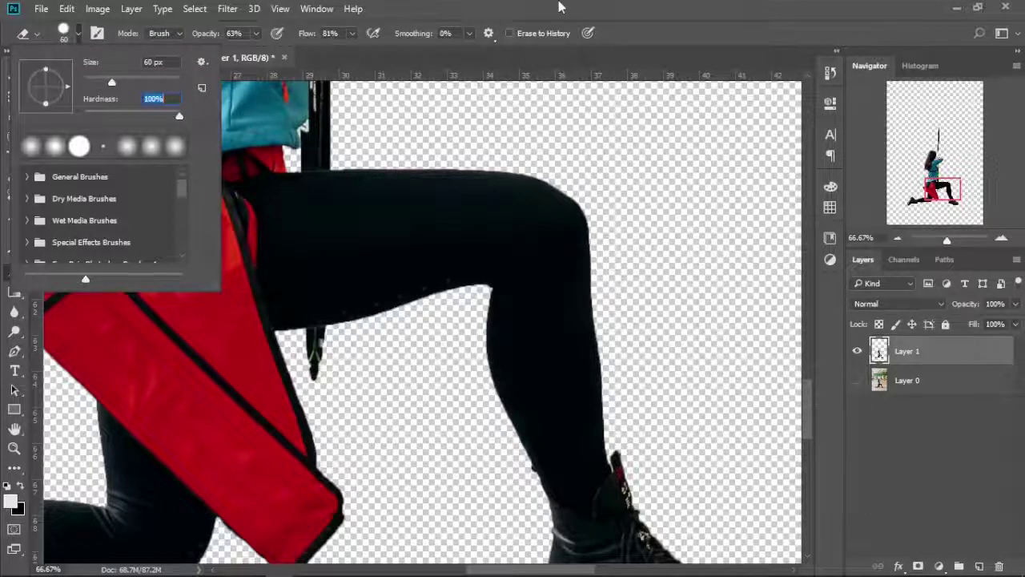
{"action": "key", "text": "Return"}
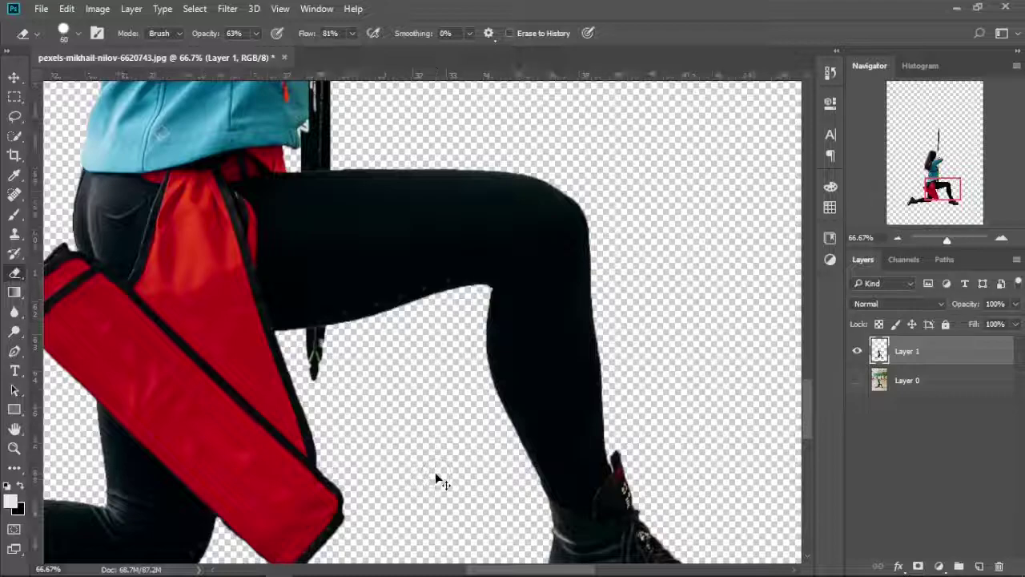
{"action": "key", "text": "ctrl+minus"}
{"action": "key", "text": "ctrl+minus"}
{"action": "key", "text": "ctrl+minus"}
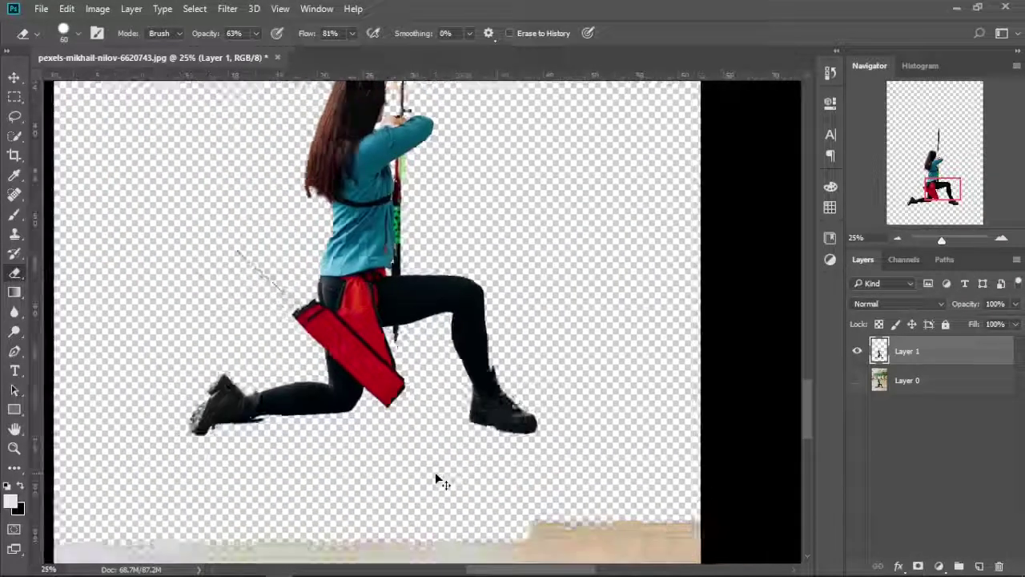
{"action": "key", "text": "ctrl+minus"}
{"action": "key", "text": "ctrl+minus"}
{"action": "key", "text": "ctrl+minus"}
{"action": "key", "text": "ctrl+minus"}
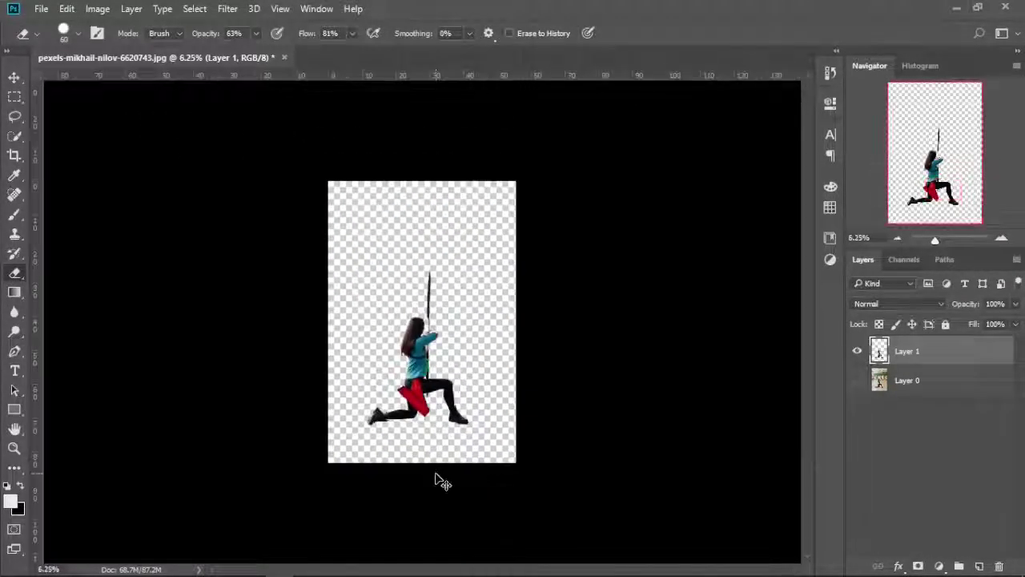
{"action": "key", "text": "ctrl+plus"}
{"action": "key", "text": "ctrl+plus"}
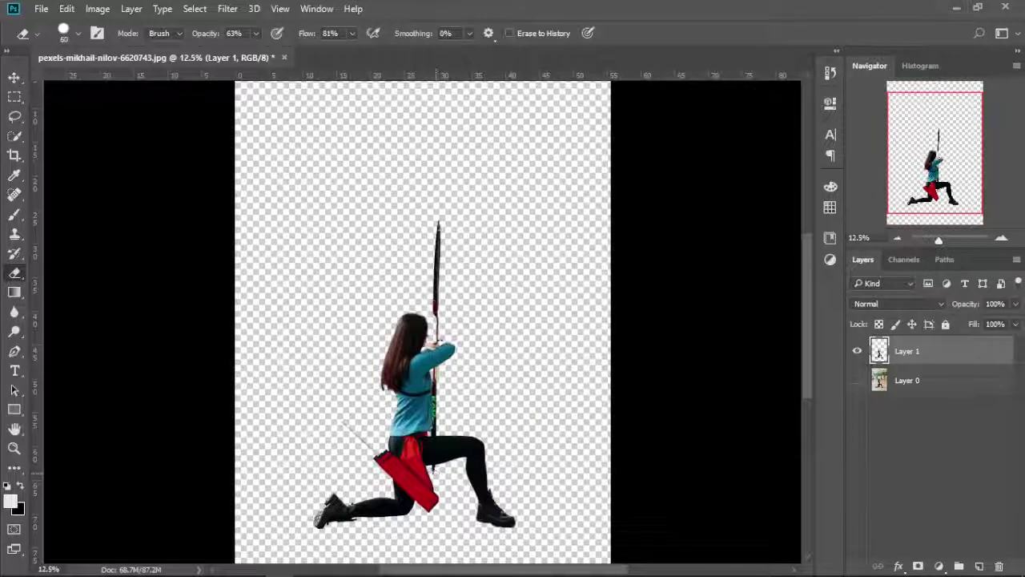
Toggle Layer 0's archery-range background on and off to compare the archer cut-out
{"action": "left_click", "coordinate": [857, 381]}
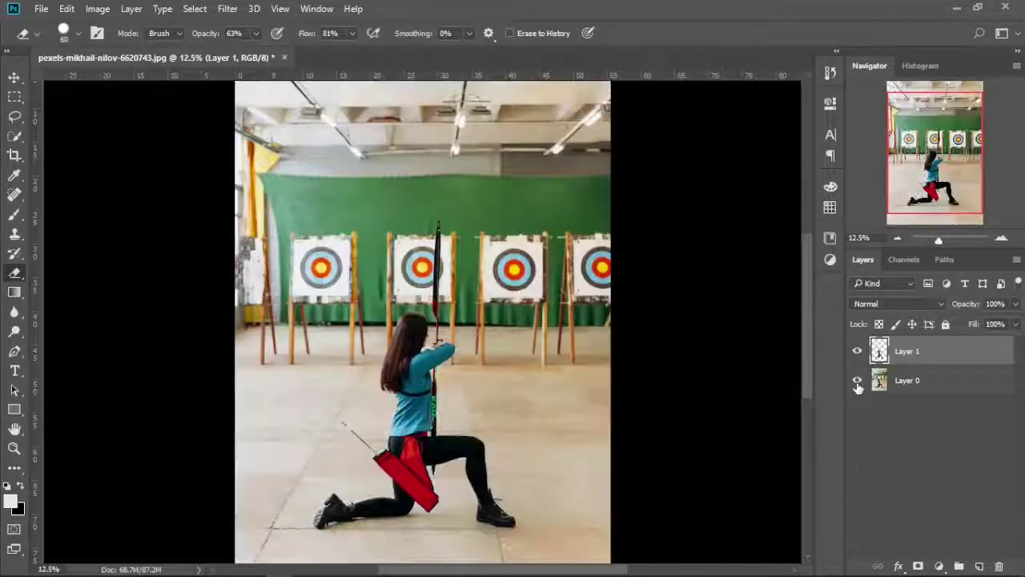
{"action": "left_click", "coordinate": [857, 382]}
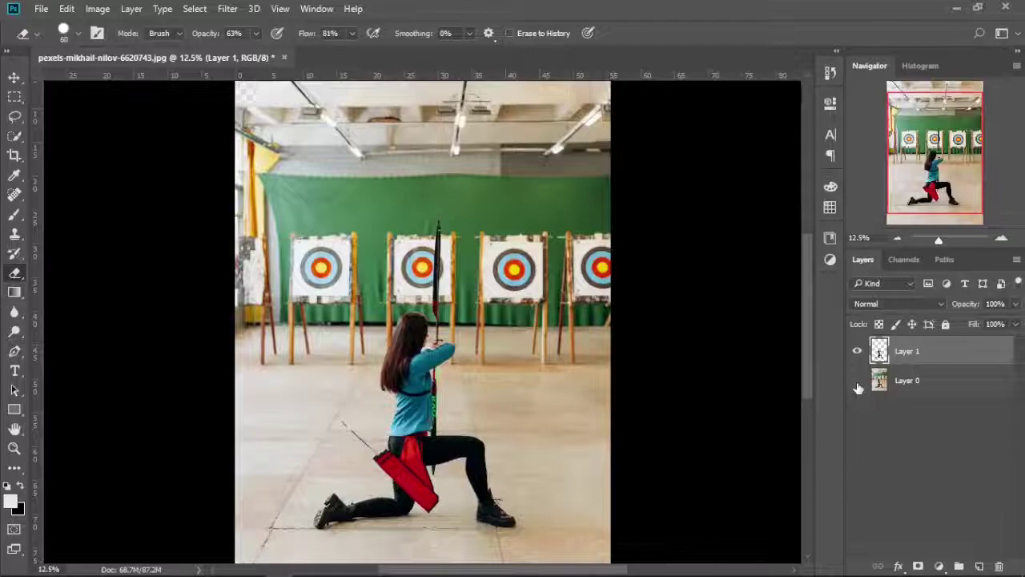
{"action": "left_click", "coordinate": [858, 382]}
{"action": "left_click", "coordinate": [858, 382]}
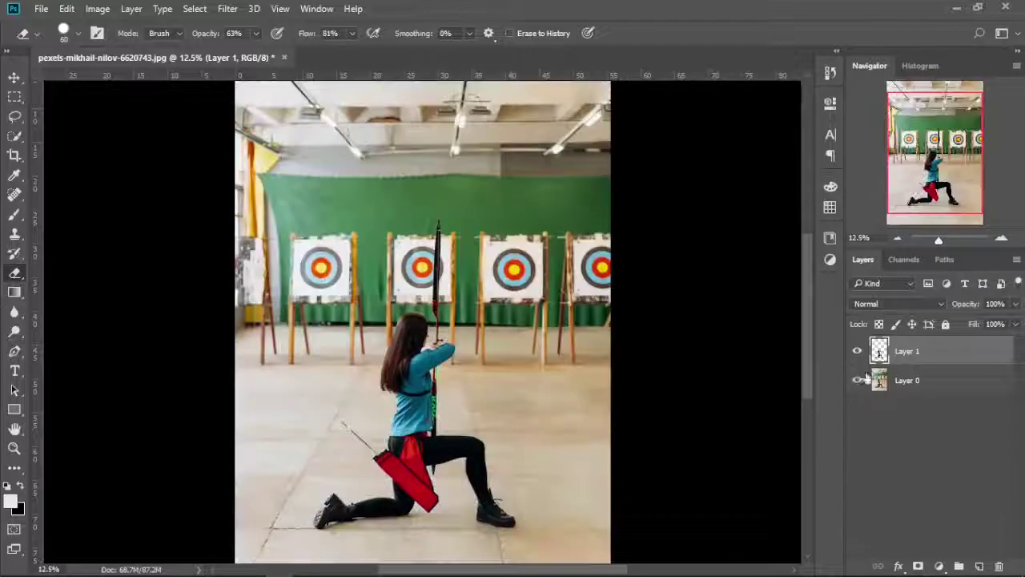
Convert Layer 1 to a Smart Object and hide the background photo on Layer 0
{"action": "right_click", "coordinate": [906, 353]}
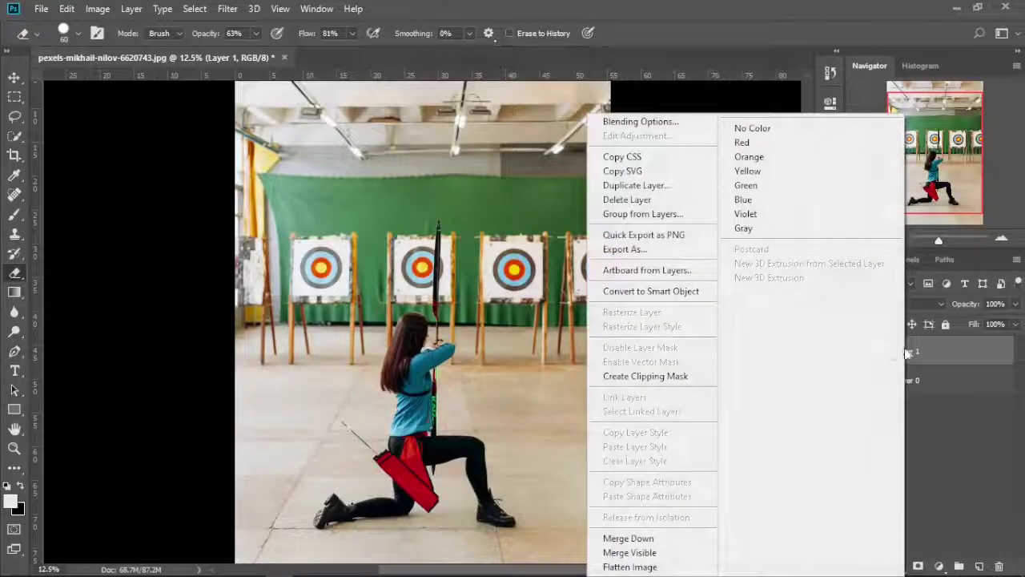
{"action": "left_click", "coordinate": [681, 290]}
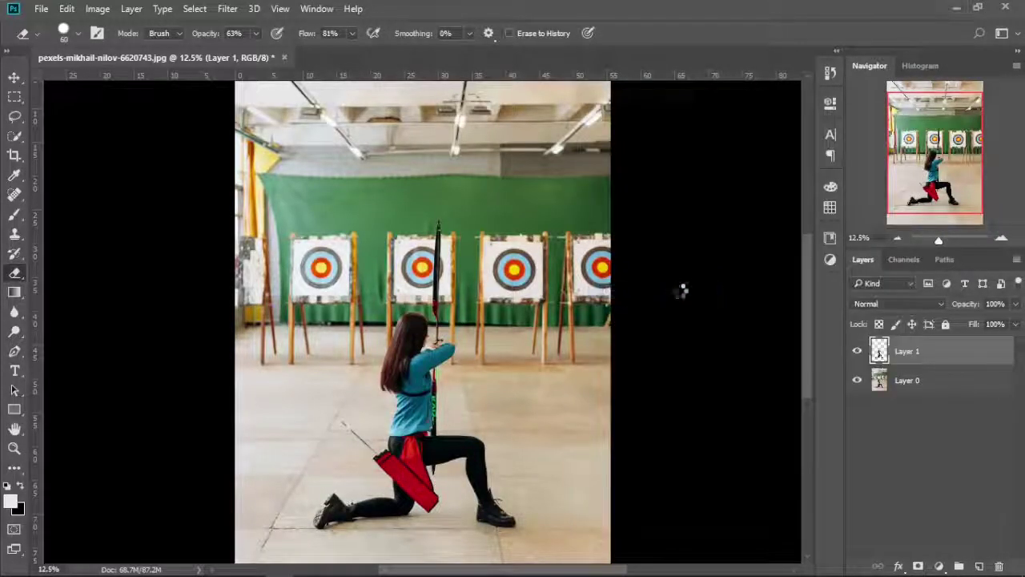
{"action": "left_click", "coordinate": [857, 381]}
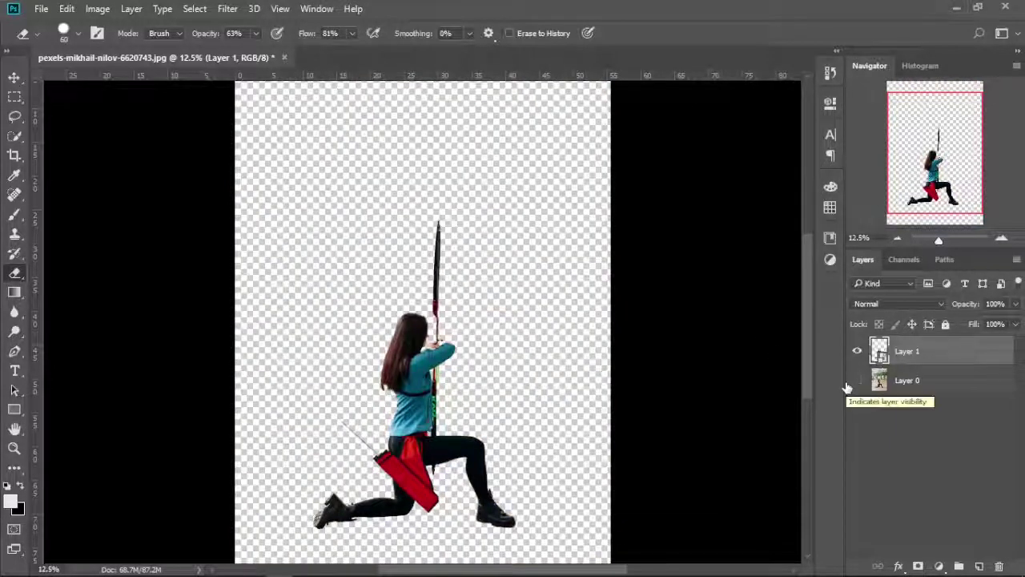